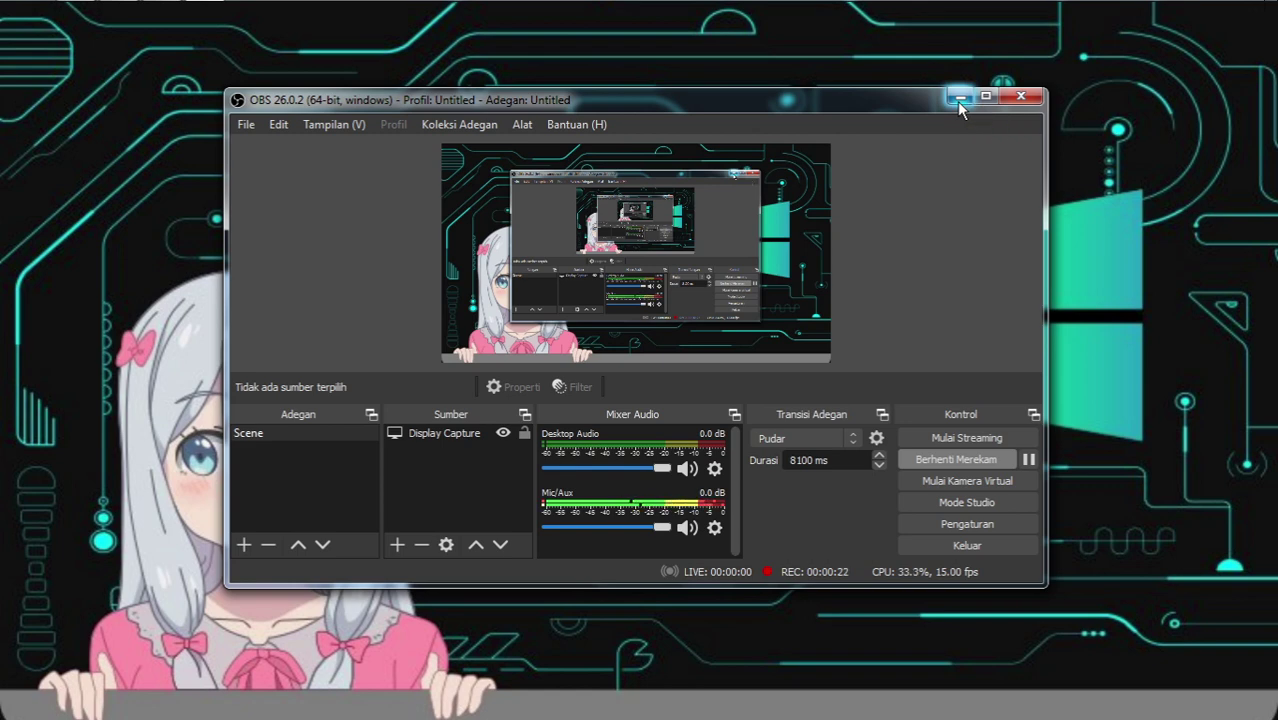
- Minimize the OBS recording window and switch to the isoLinux folder in Windows Explorer
{"action": "left_click", "coordinate": [957, 101]}
{"action": "mouse_move", "coordinate": [676, 9]}
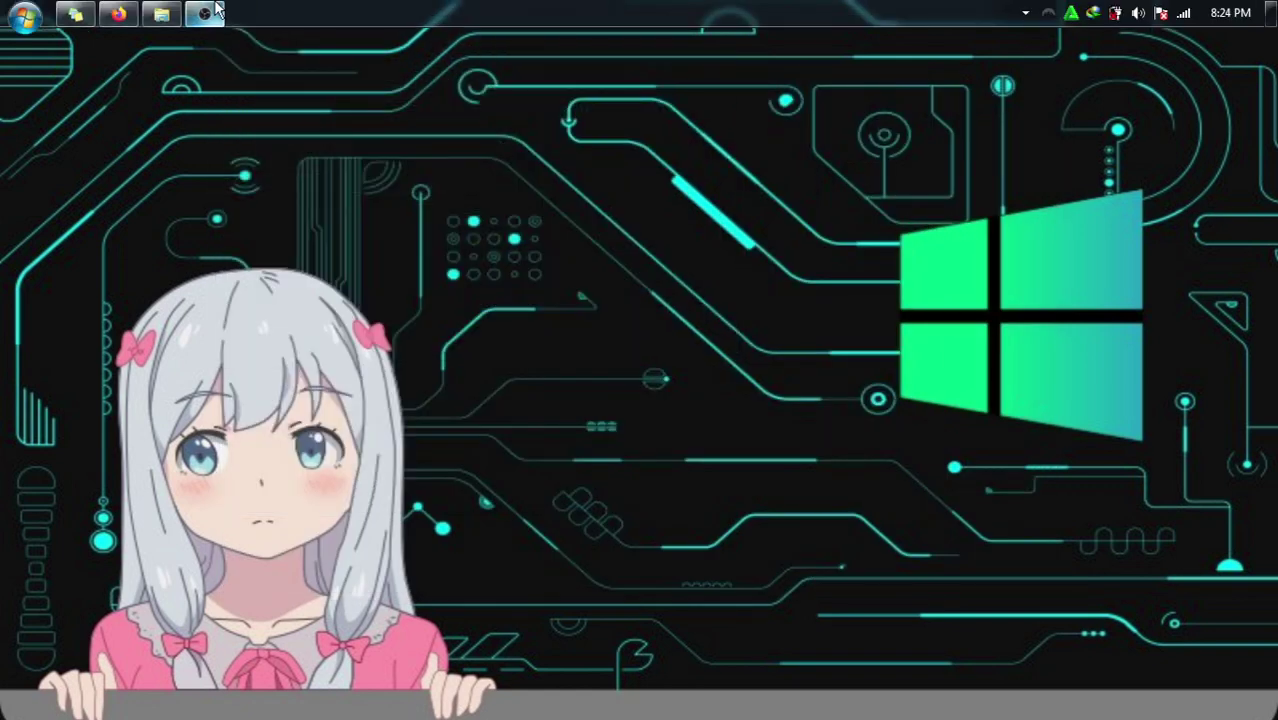
{"action": "mouse_move", "coordinate": [150, 10]}
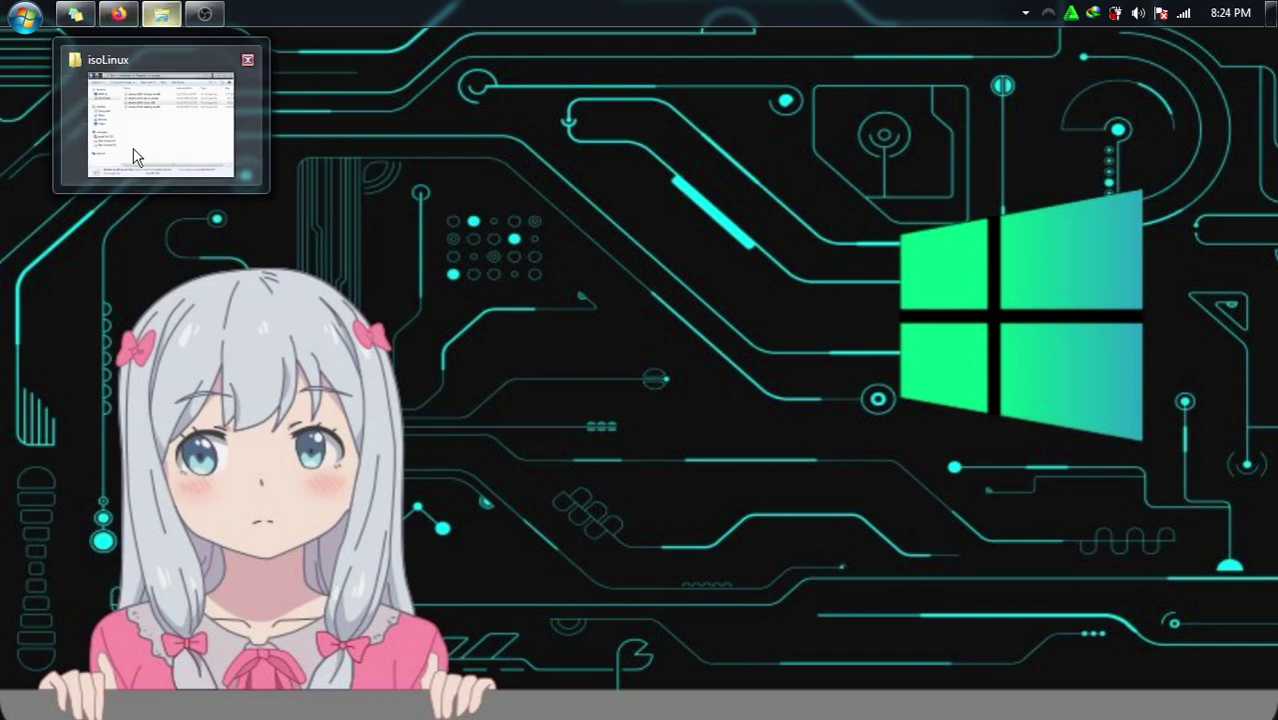
{"action": "left_click", "coordinate": [152, 11]}
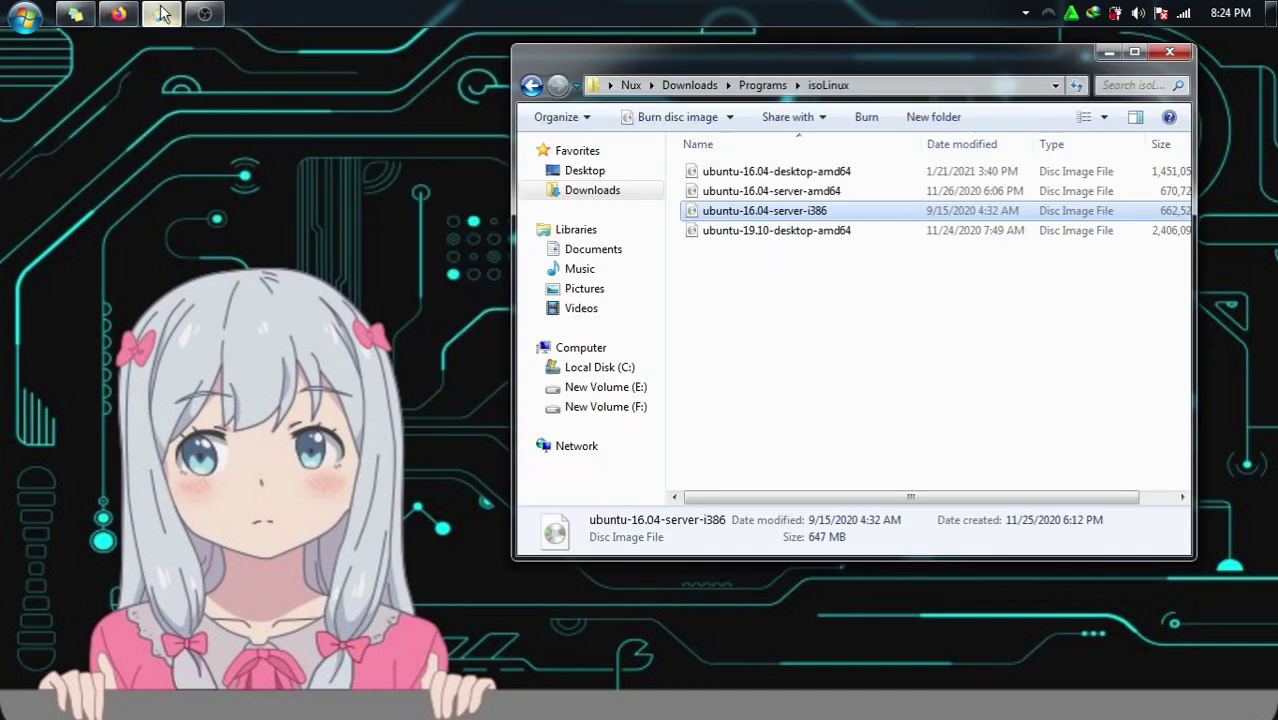
- Compare the file details of the ubuntu-16.04-server-amd64 and ubuntu-16.04-server-i386 disc images
{"action": "left_click", "coordinate": [842, 280]}
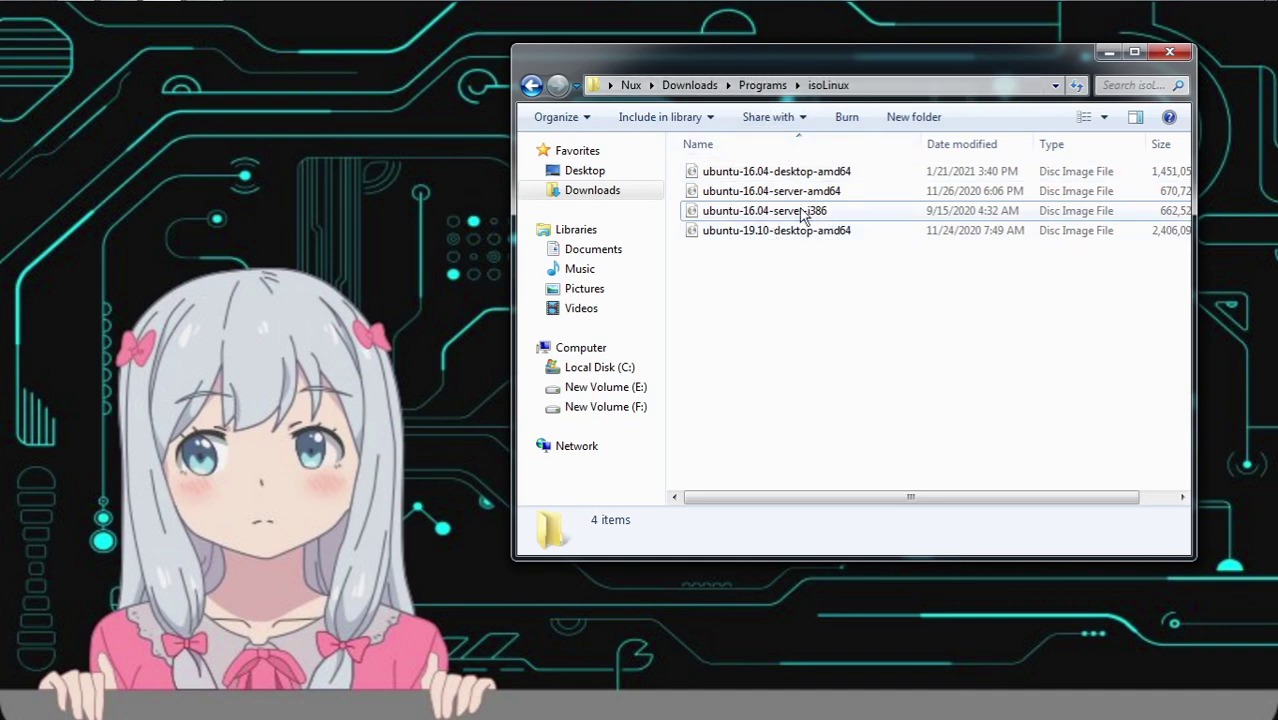
{"action": "left_click", "coordinate": [763, 191]}
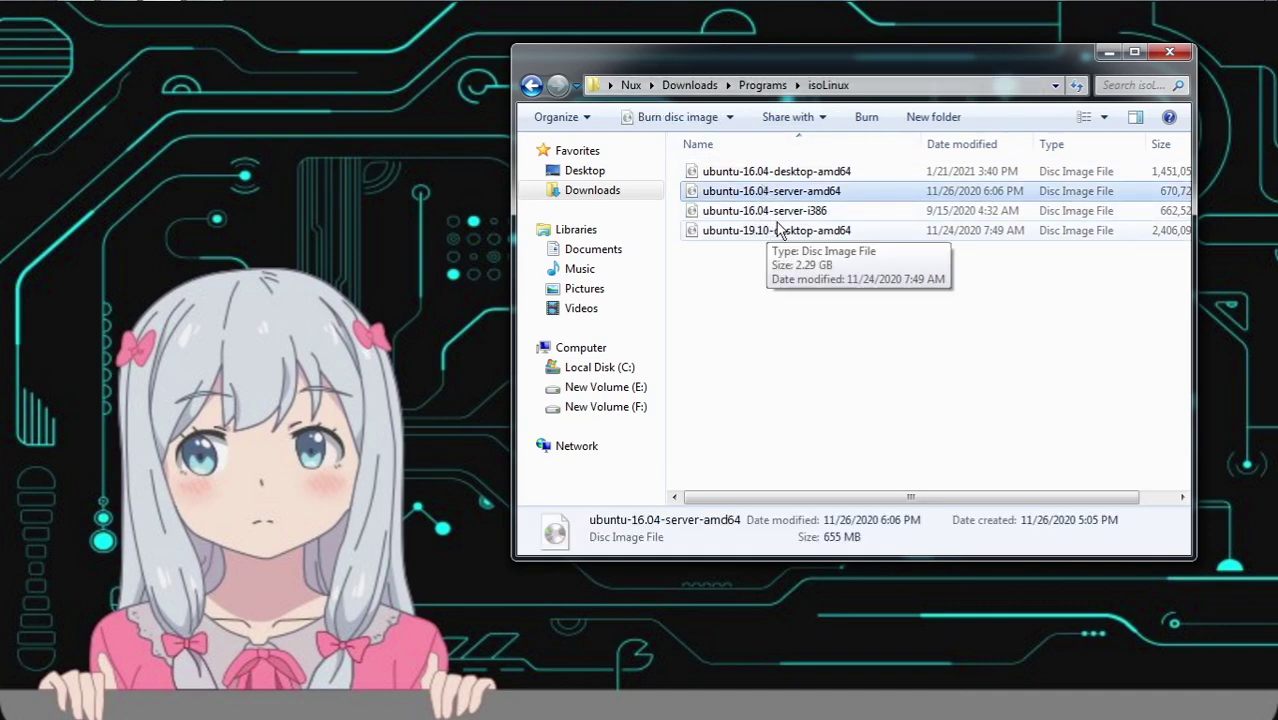
{"action": "left_click", "coordinate": [783, 212]}
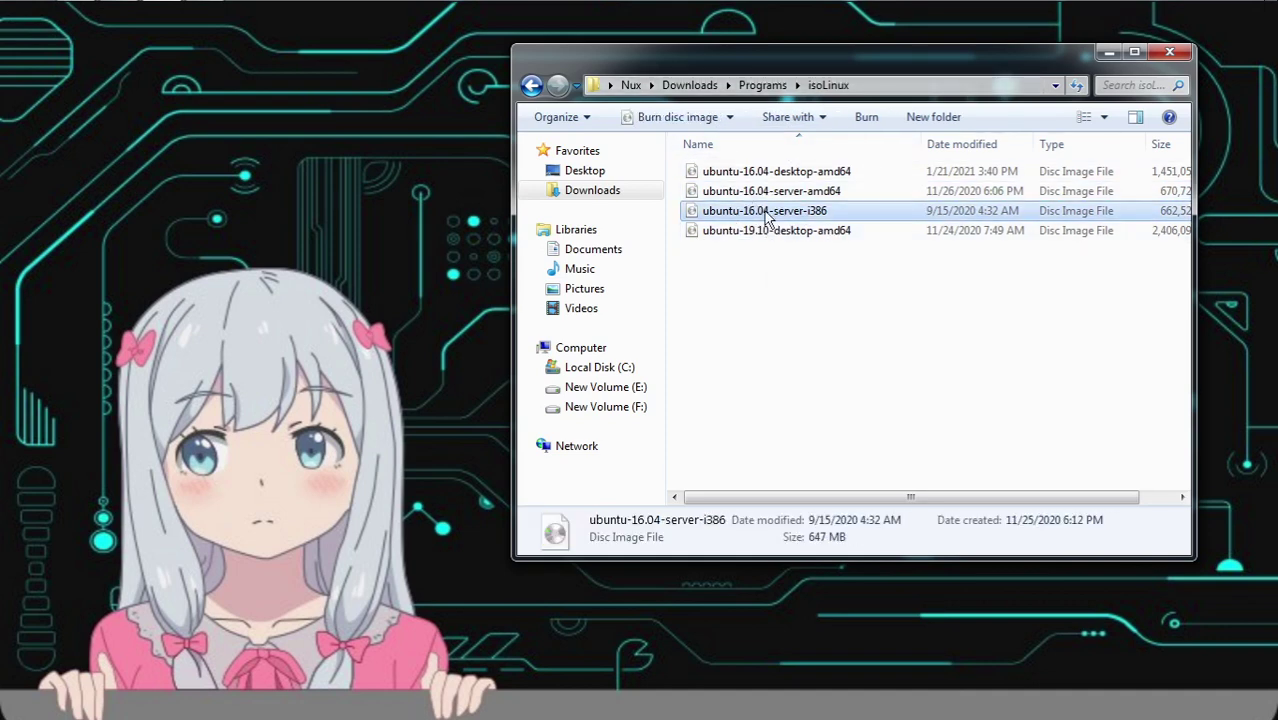
{"action": "left_click", "coordinate": [810, 194]}
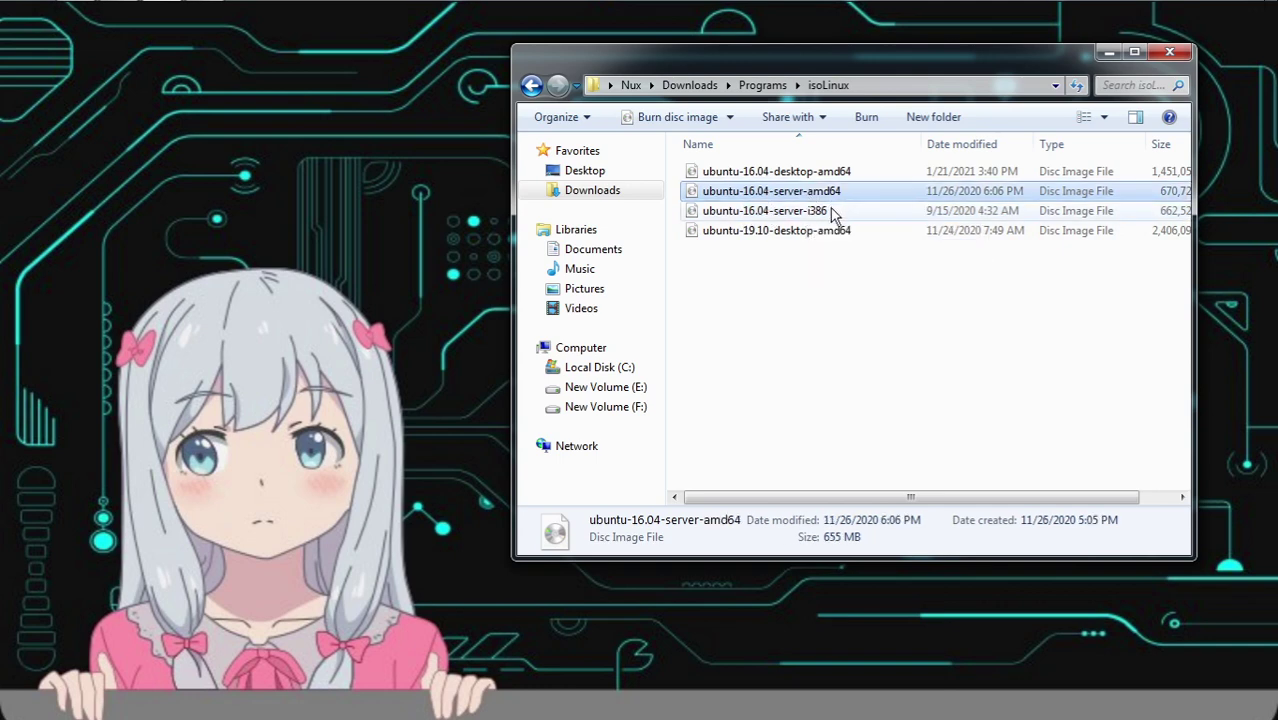
{"action": "left_click", "coordinate": [832, 213]}
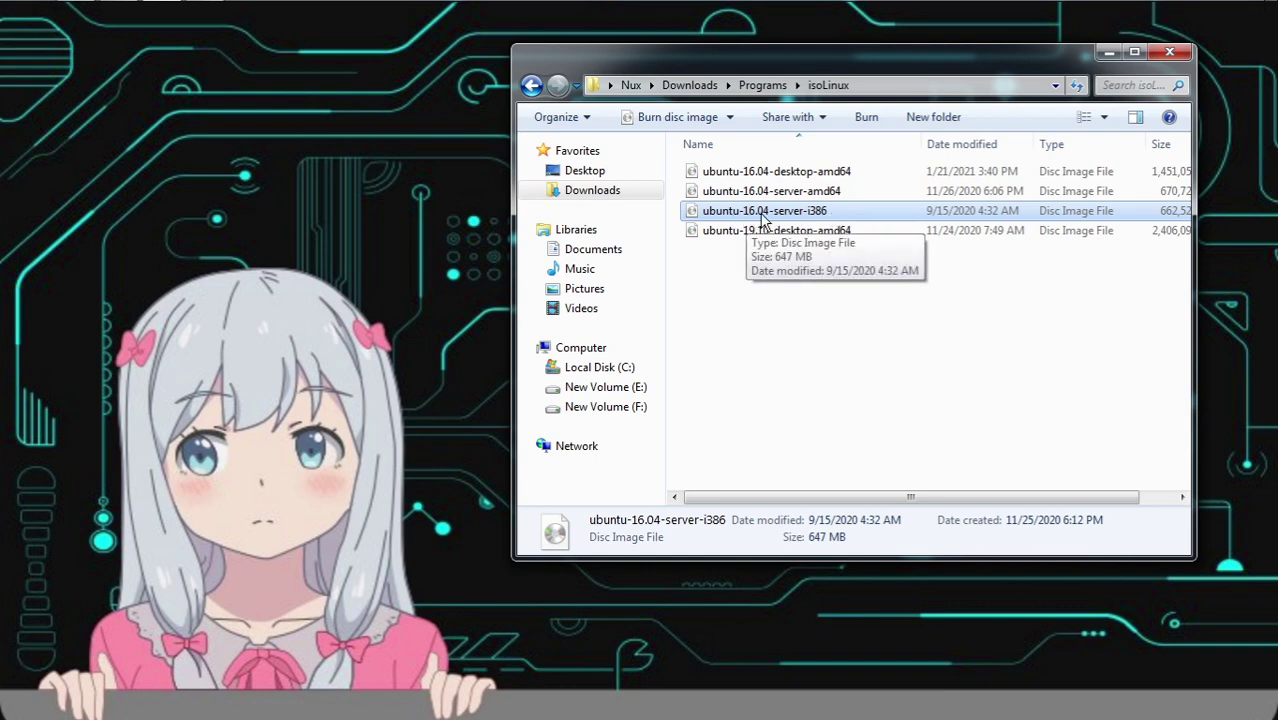
{"action": "left_click", "coordinate": [815, 199]}
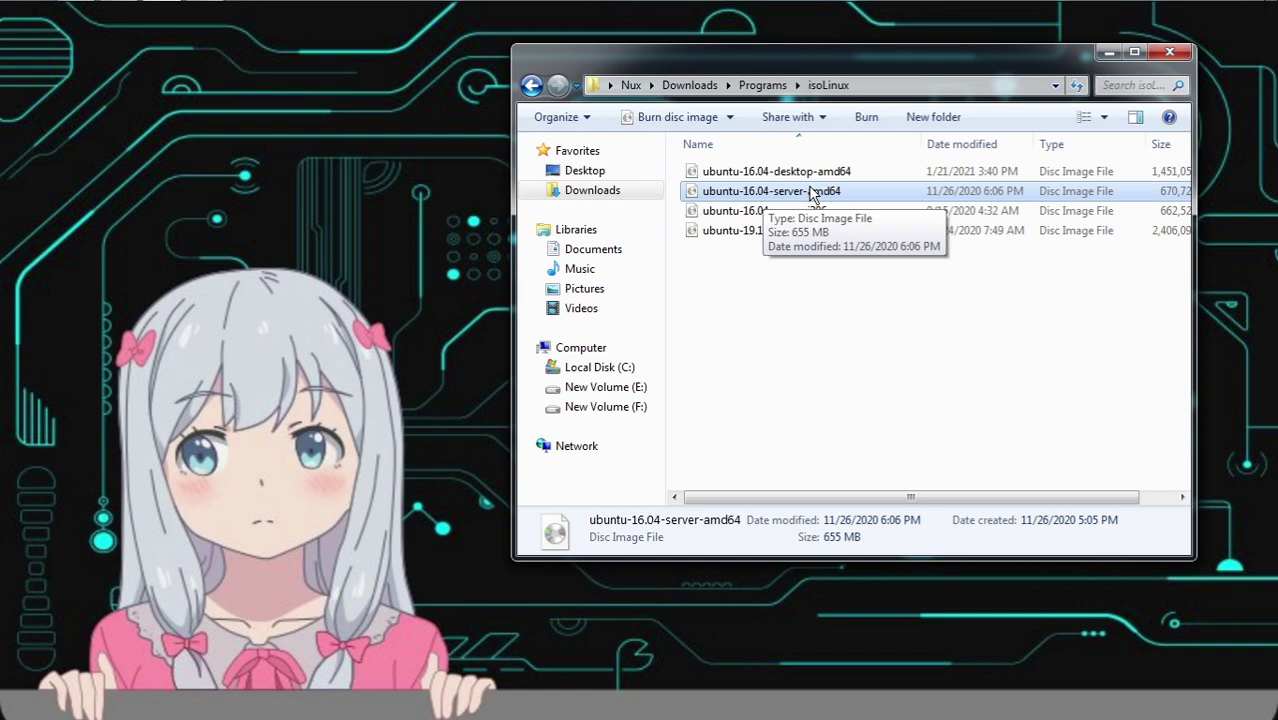
{"action": "left_click", "coordinate": [738, 211]}
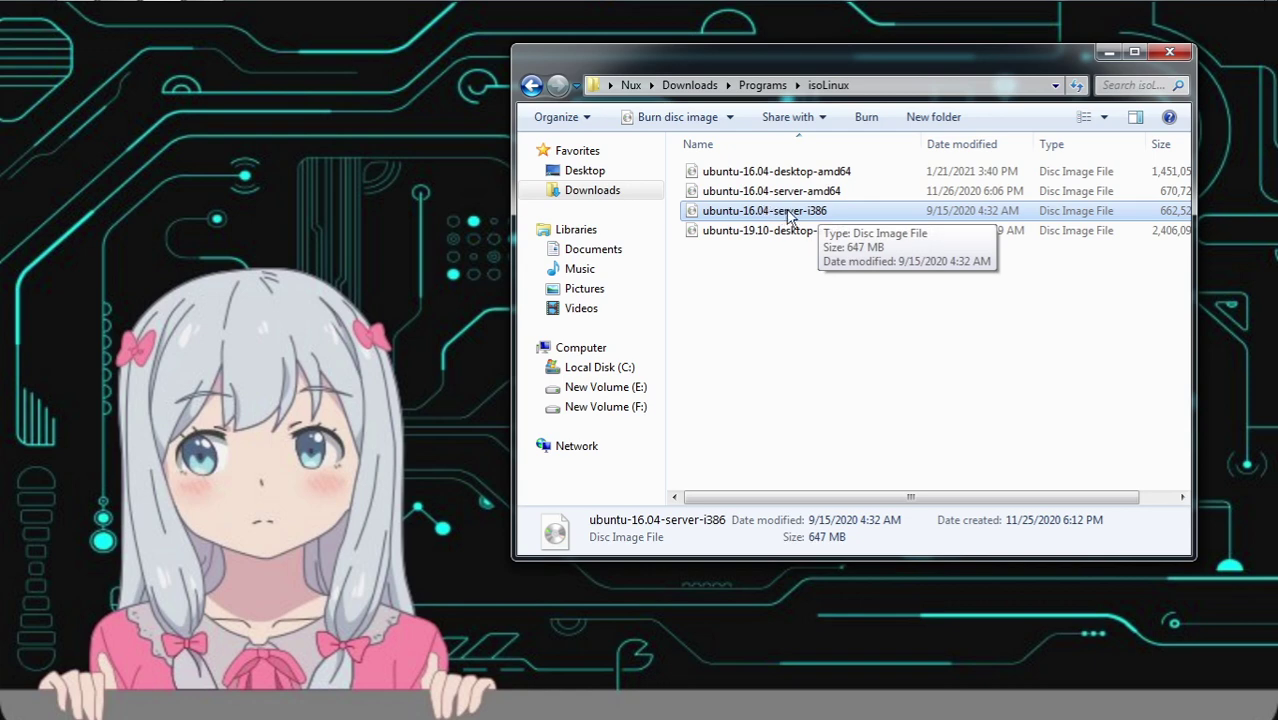
- Switch to Firefox and search Google for "virtual box" in a new tab
{"action": "mouse_move", "coordinate": [620, 5]}
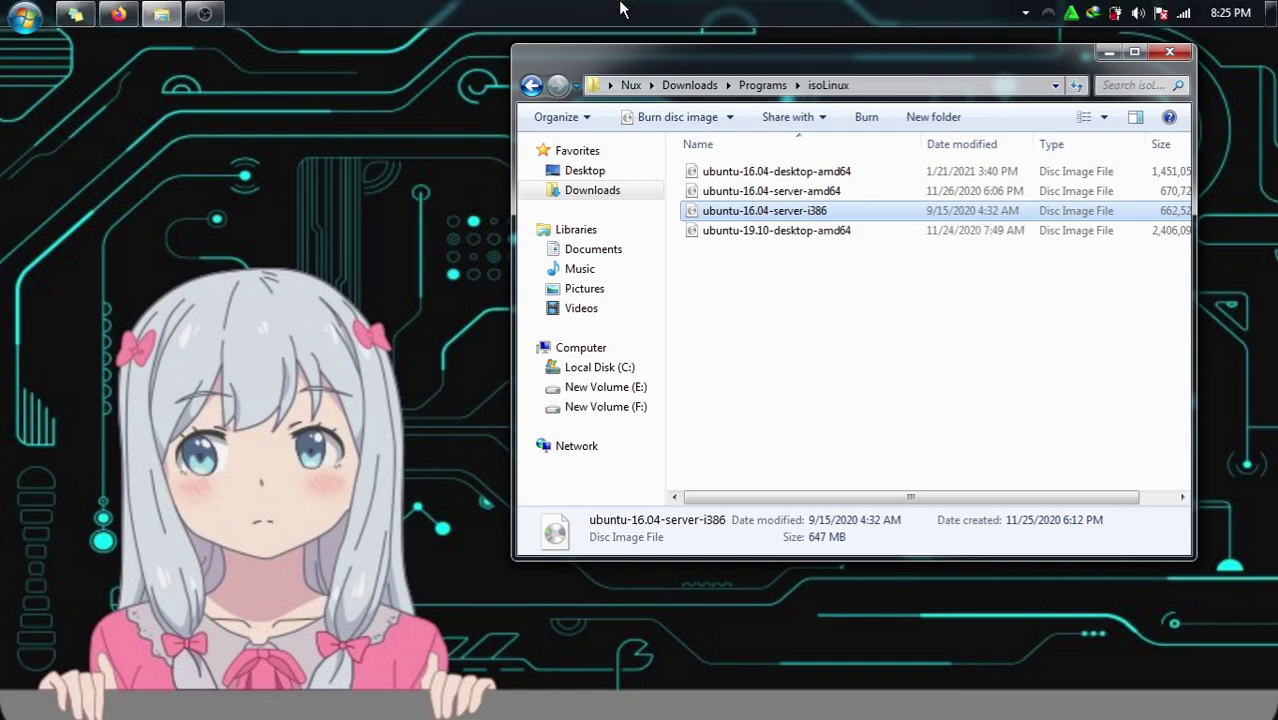
{"action": "left_click", "coordinate": [116, 12]}
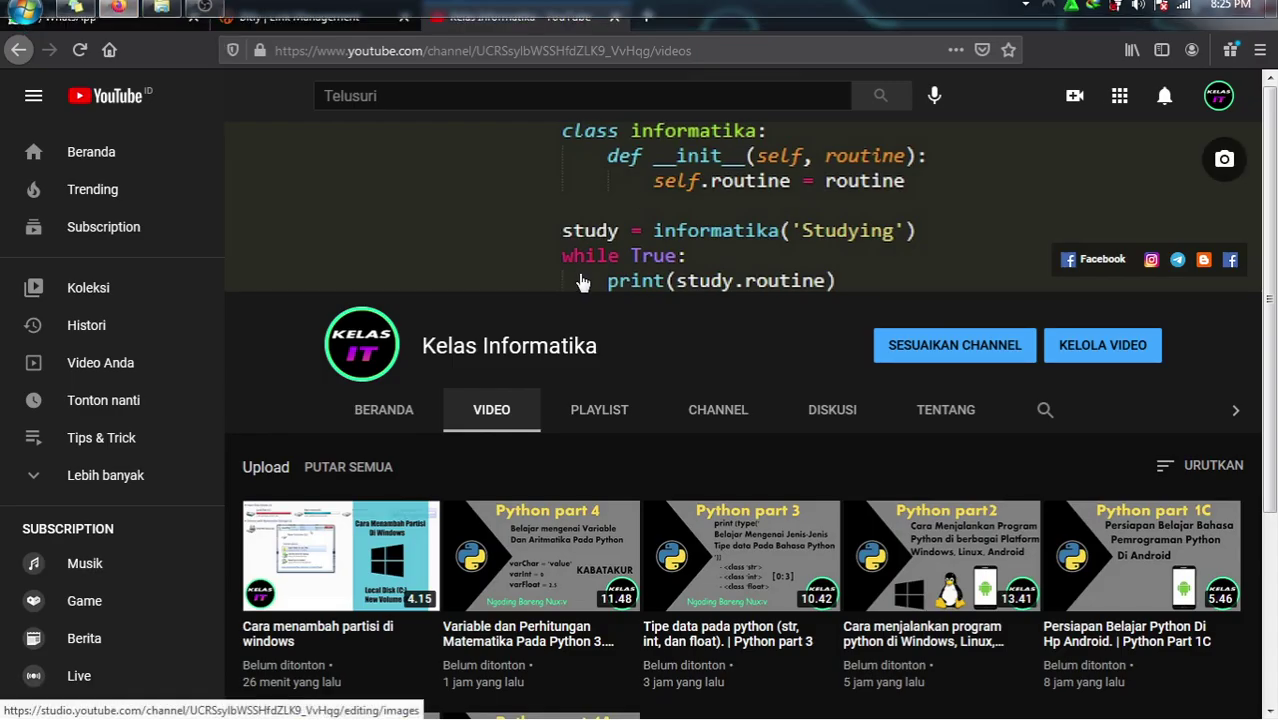
{"action": "left_click", "coordinate": [647, 16]}
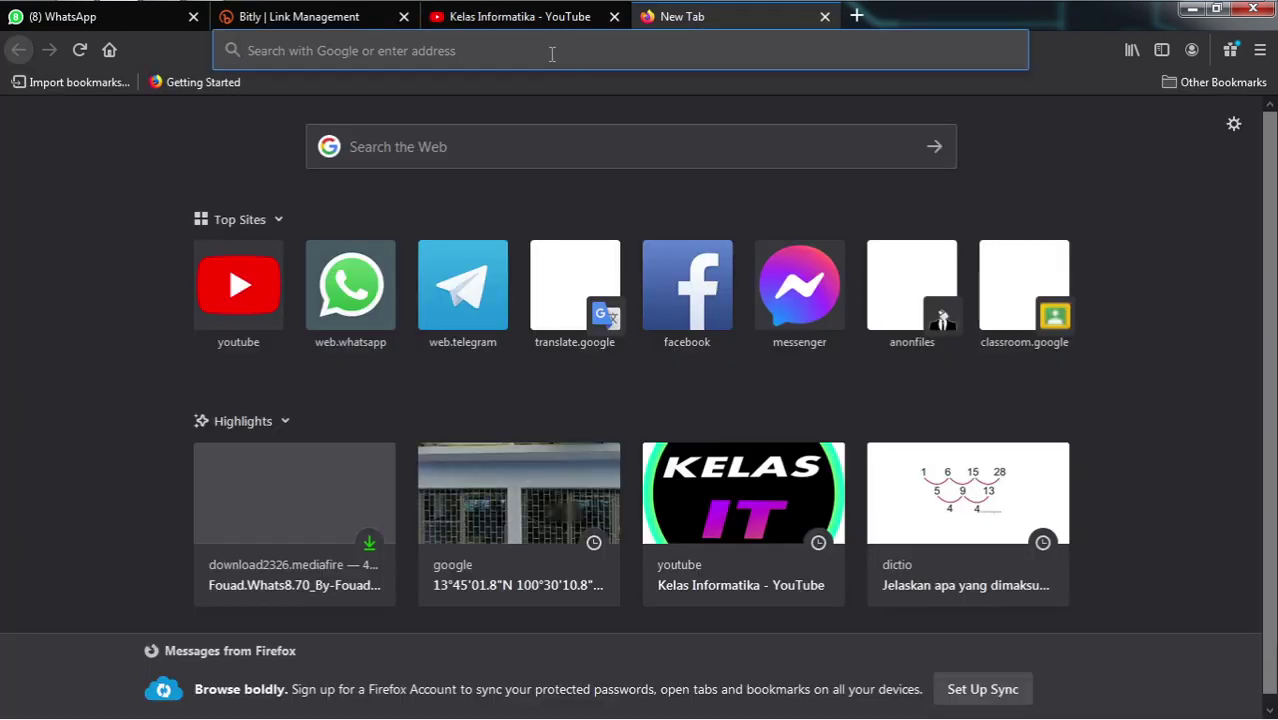
{"action": "type", "text": "virtual b"}
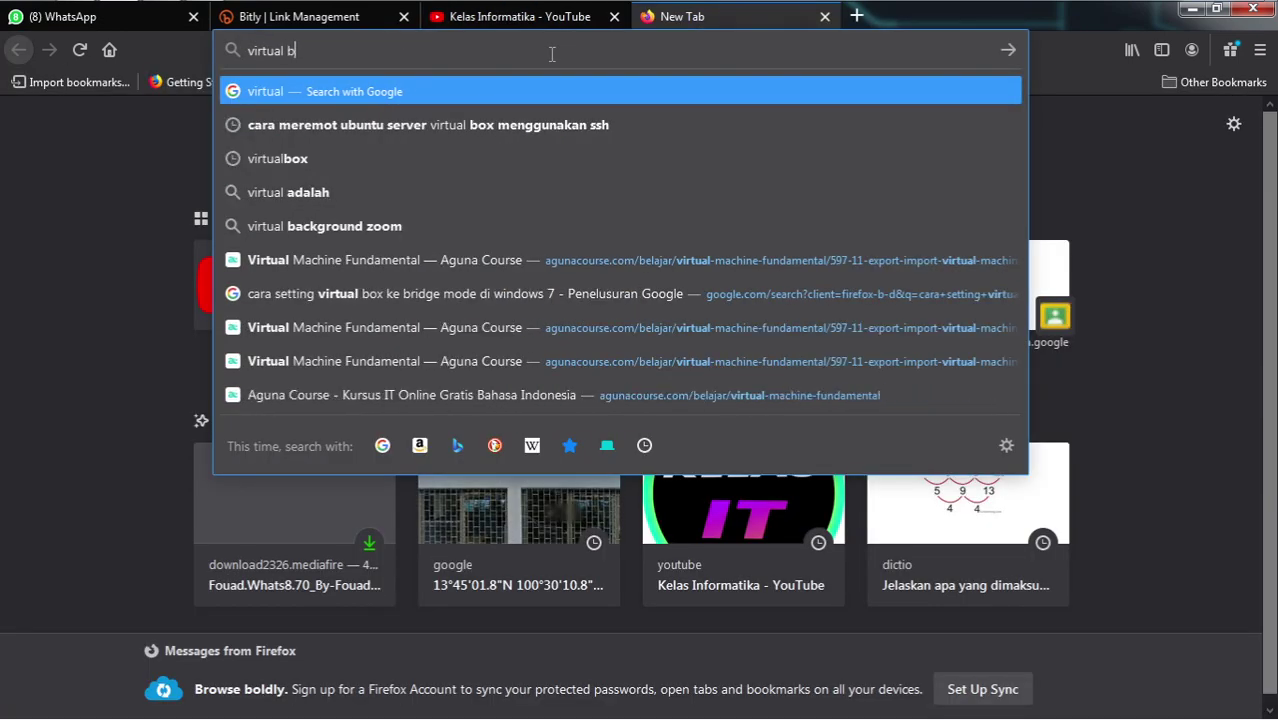
{"action": "type", "text": "ox"}
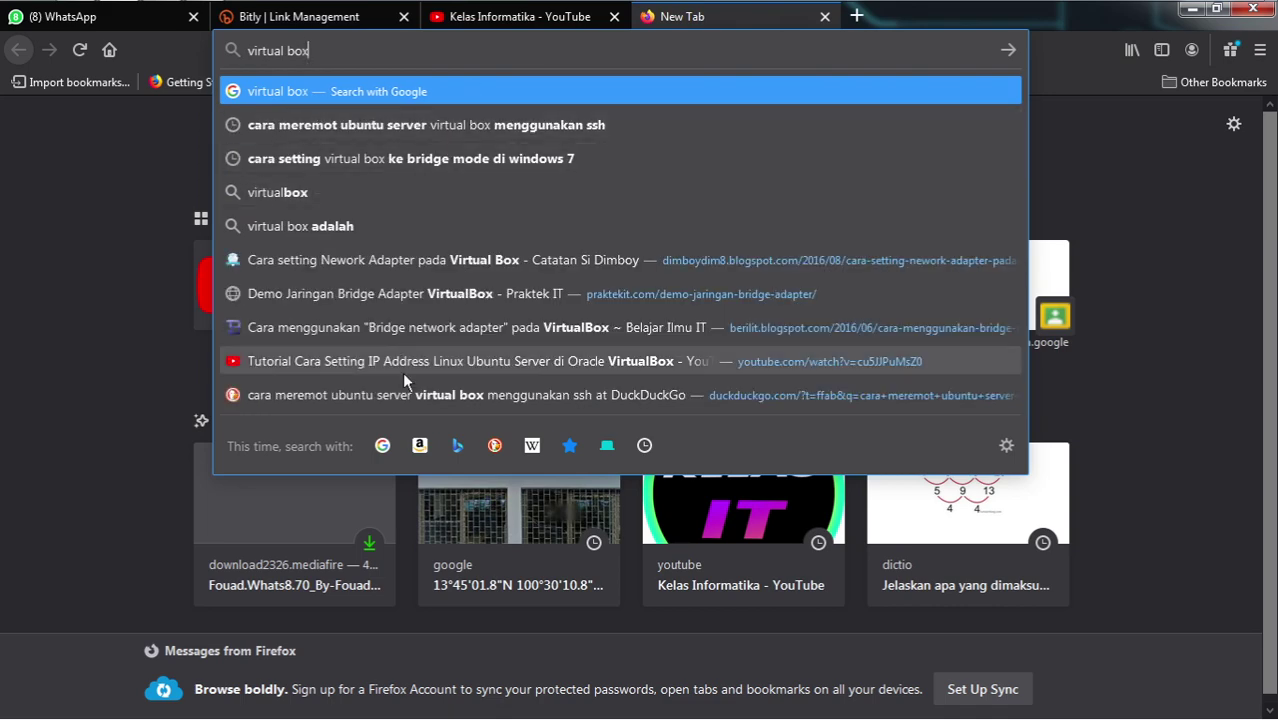
{"action": "key", "text": "Return"}
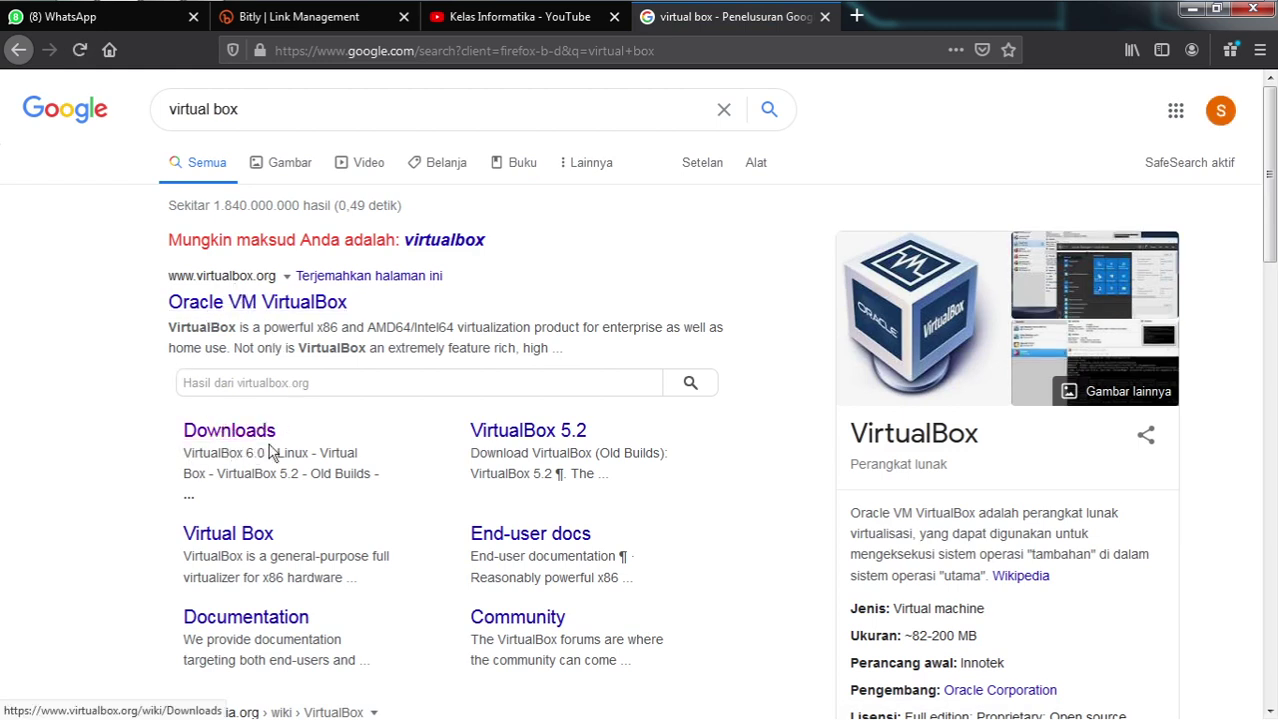
- Open the virtualbox.org Downloads page from the search results at the platform packages section
{"action": "left_click", "coordinate": [240, 442]}
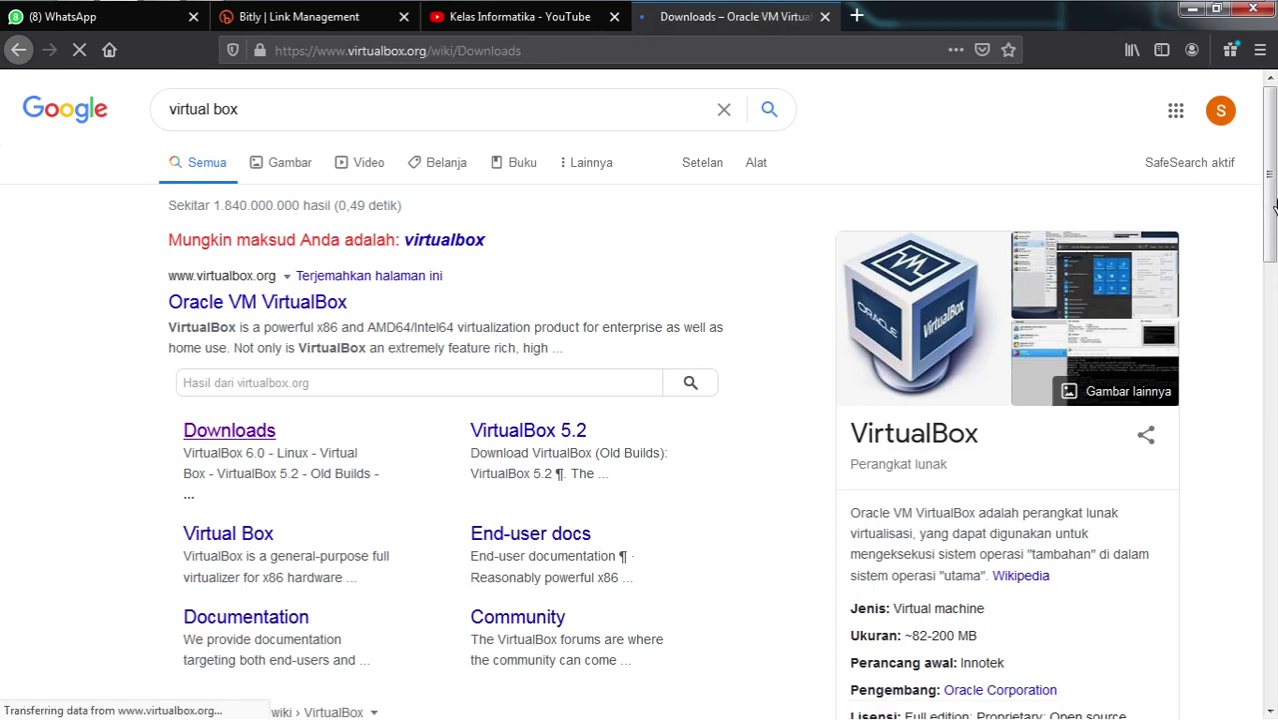
{"action": "scroll", "coordinate": [1274, 210], "scroll_direction": "down", "scroll_amount": 2}
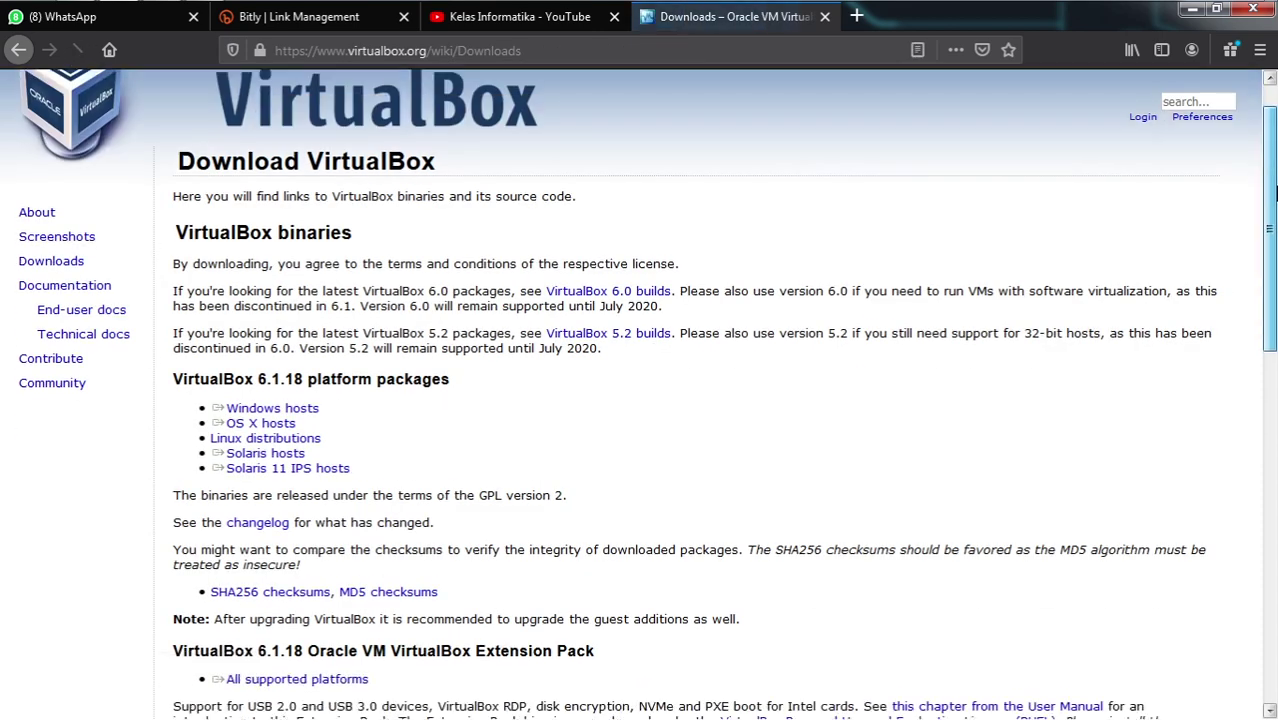
{"action": "scroll", "coordinate": [1274, 215], "scroll_direction": "down", "scroll_amount": 2}
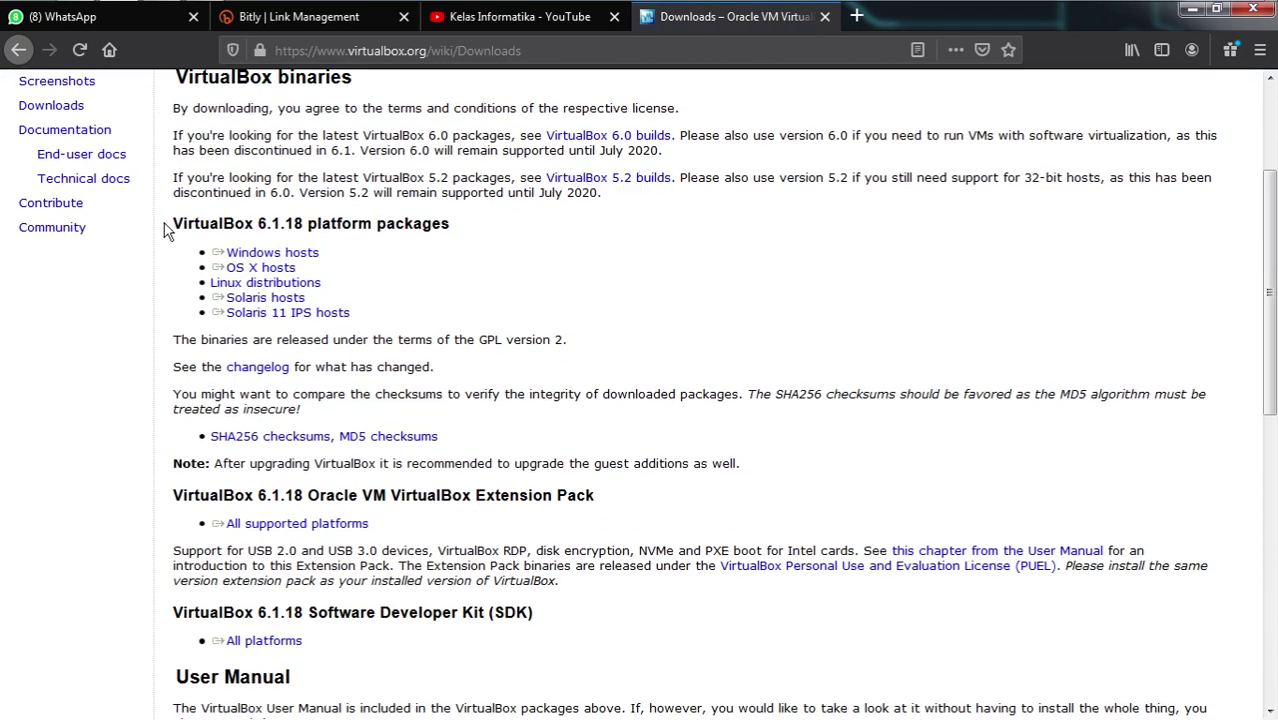
- Examine the VirtualBox 6.1.18 platform packages offered for Windows, OS X, Linux and Solaris hosts
{"action": "left_click_drag", "start_coordinate": [167, 230], "coordinate": [356, 194]}
{"action": "left_click", "coordinate": [381, 219]}
{"action": "left_click_drag", "start_coordinate": [319, 220], "coordinate": [443, 224]}
{"action": "left_click_drag", "start_coordinate": [432, 277], "coordinate": [255, 258]}
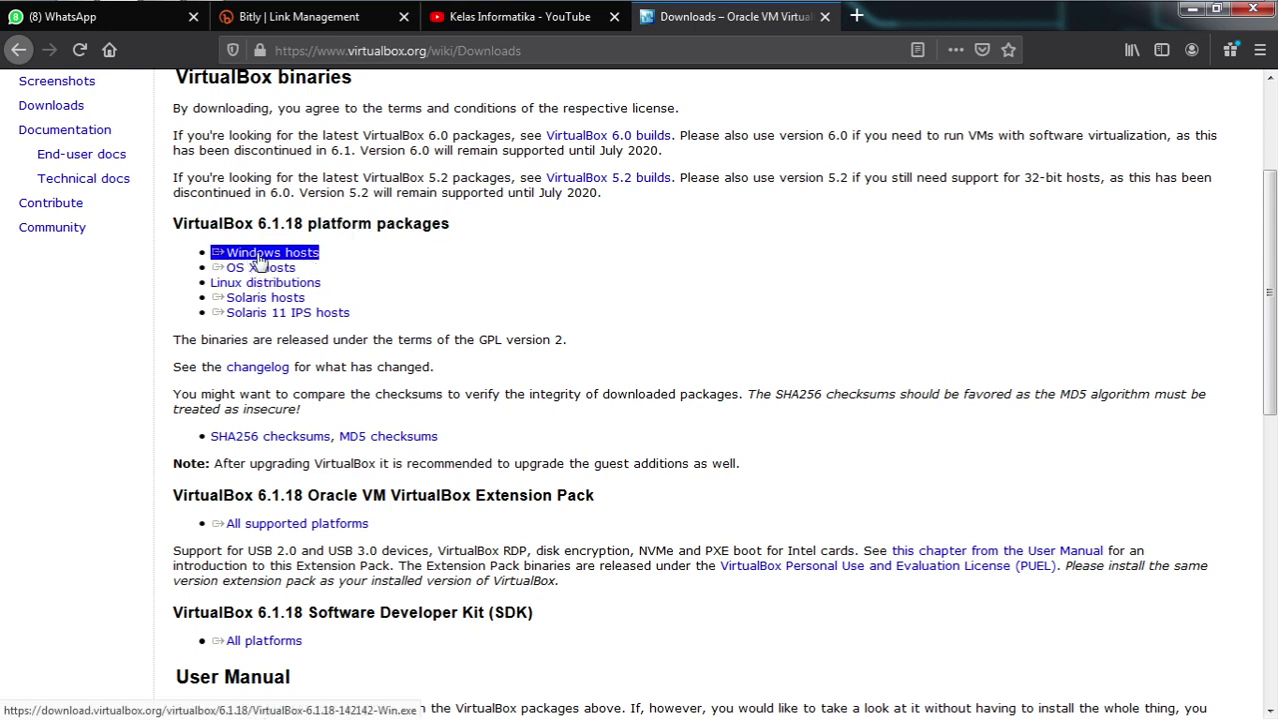
{"action": "left_click", "coordinate": [320, 257]}
{"action": "triple_click", "coordinate": [357, 251]}
{"action": "triple_click", "coordinate": [280, 256]}
{"action": "triple_click", "coordinate": [294, 267]}
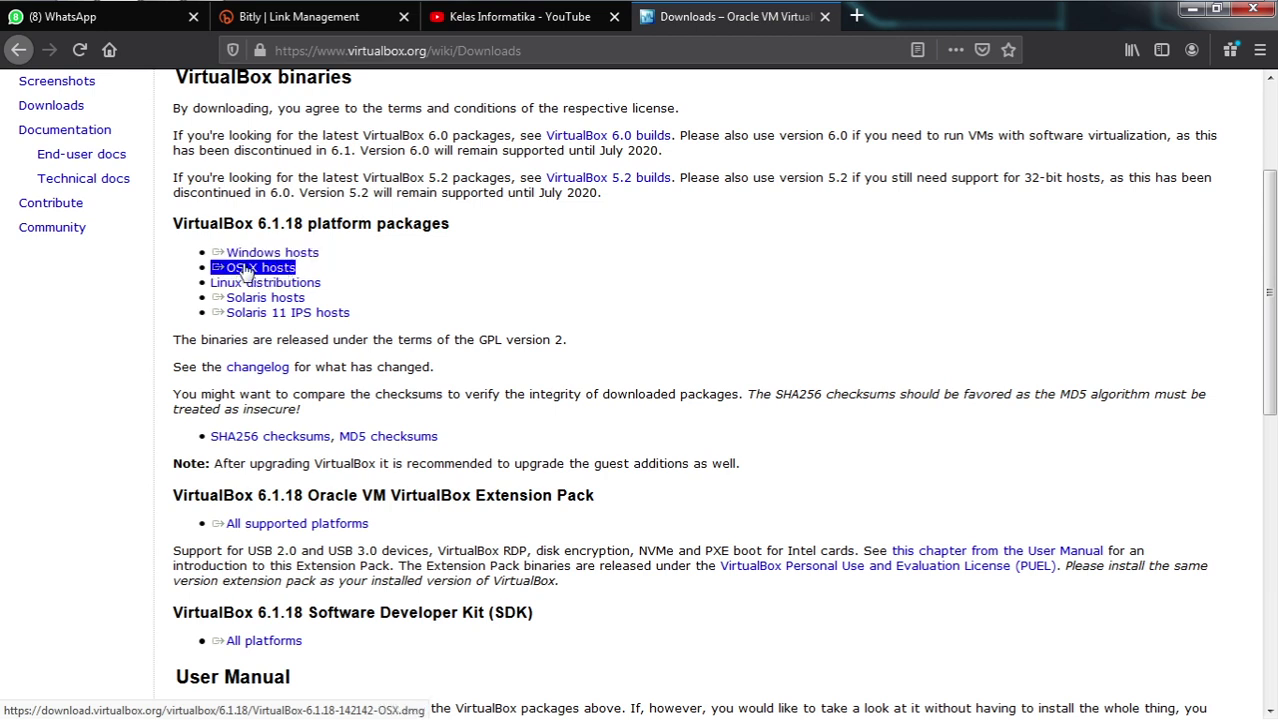
{"action": "triple_click", "coordinate": [262, 283]}
{"action": "triple_click", "coordinate": [262, 298]}
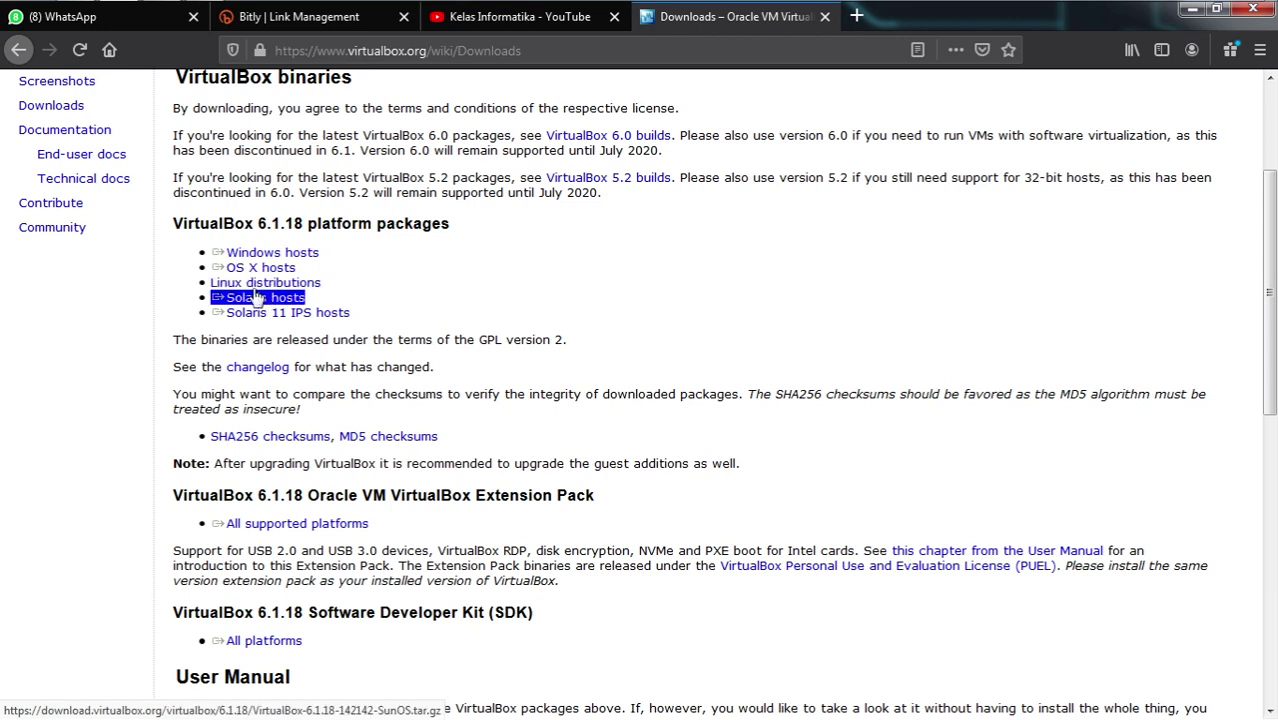
{"action": "triple_click", "coordinate": [258, 268]}
{"action": "triple_click", "coordinate": [232, 285]}
{"action": "triple_click", "coordinate": [258, 299]}
{"action": "triple_click", "coordinate": [220, 255]}
- Open the Windows hosts installer download, check its file type and size, and cancel the download
{"action": "triple_click", "coordinate": [270, 256]}
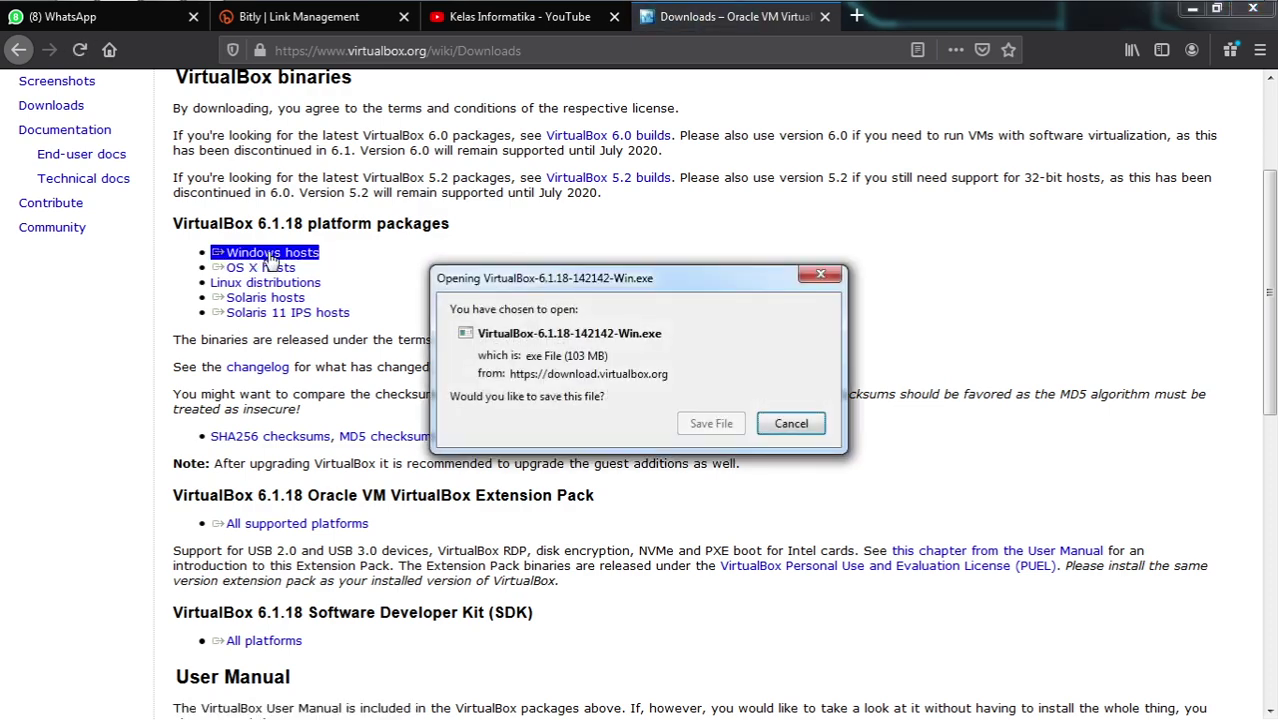
{"action": "left_click_drag", "start_coordinate": [605, 285], "coordinate": [617, 225]}
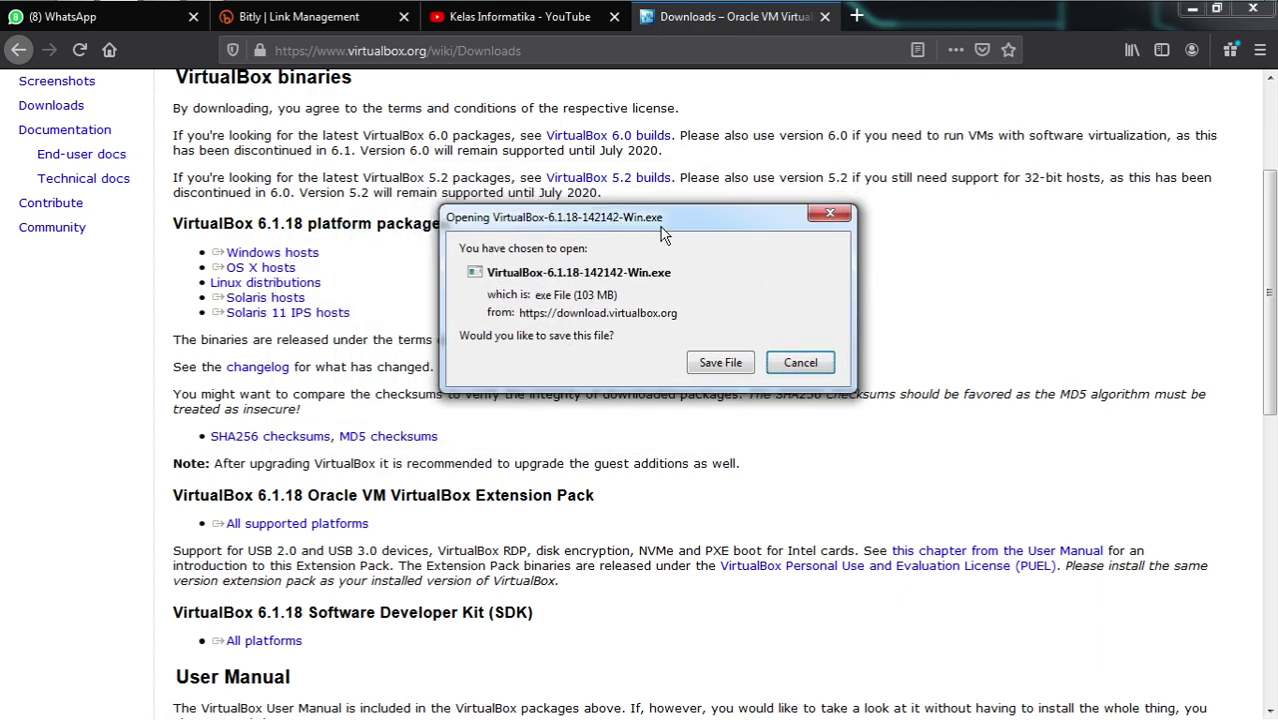
{"action": "triple_click", "coordinate": [560, 296]}
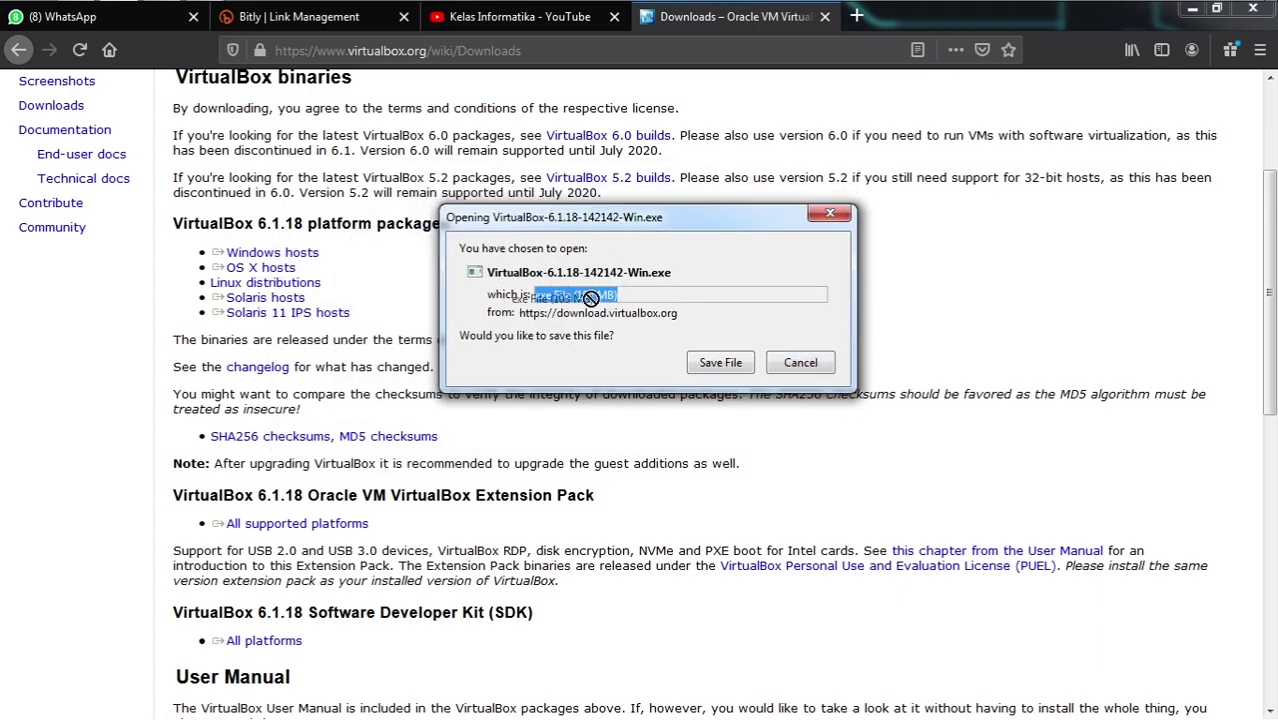
{"action": "left_click", "coordinate": [626, 294]}
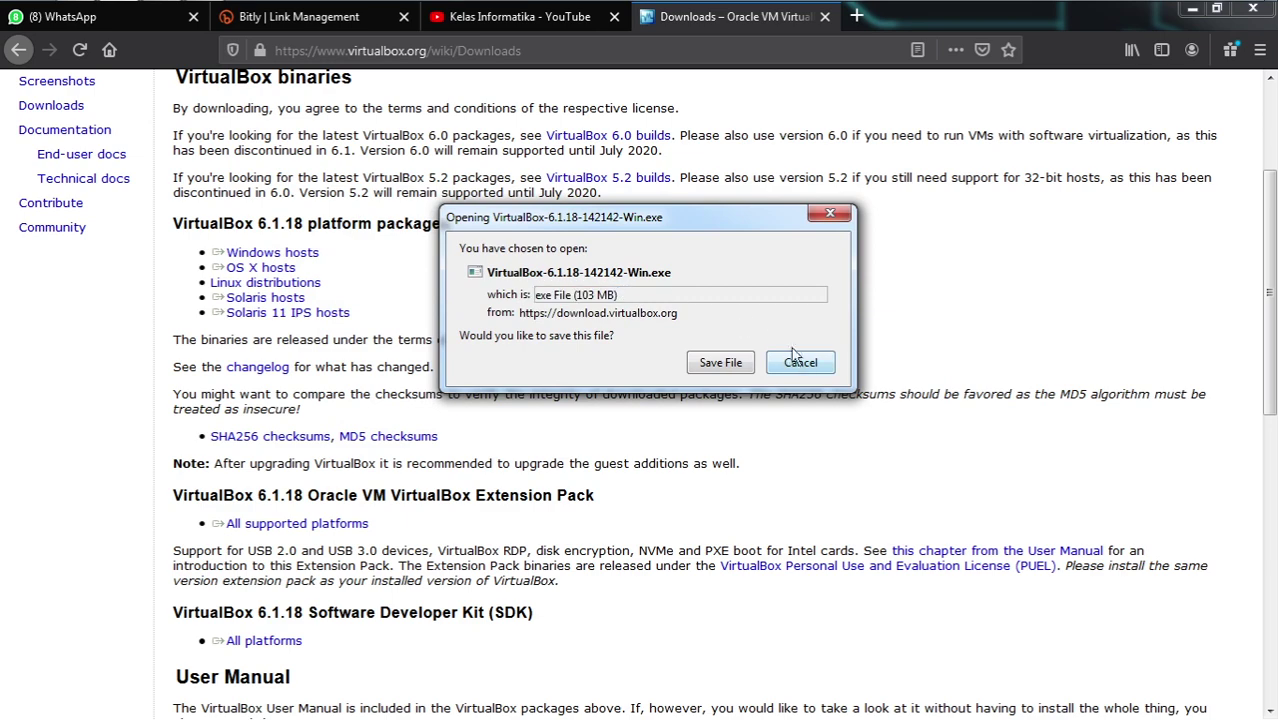
{"action": "left_click", "coordinate": [800, 362]}
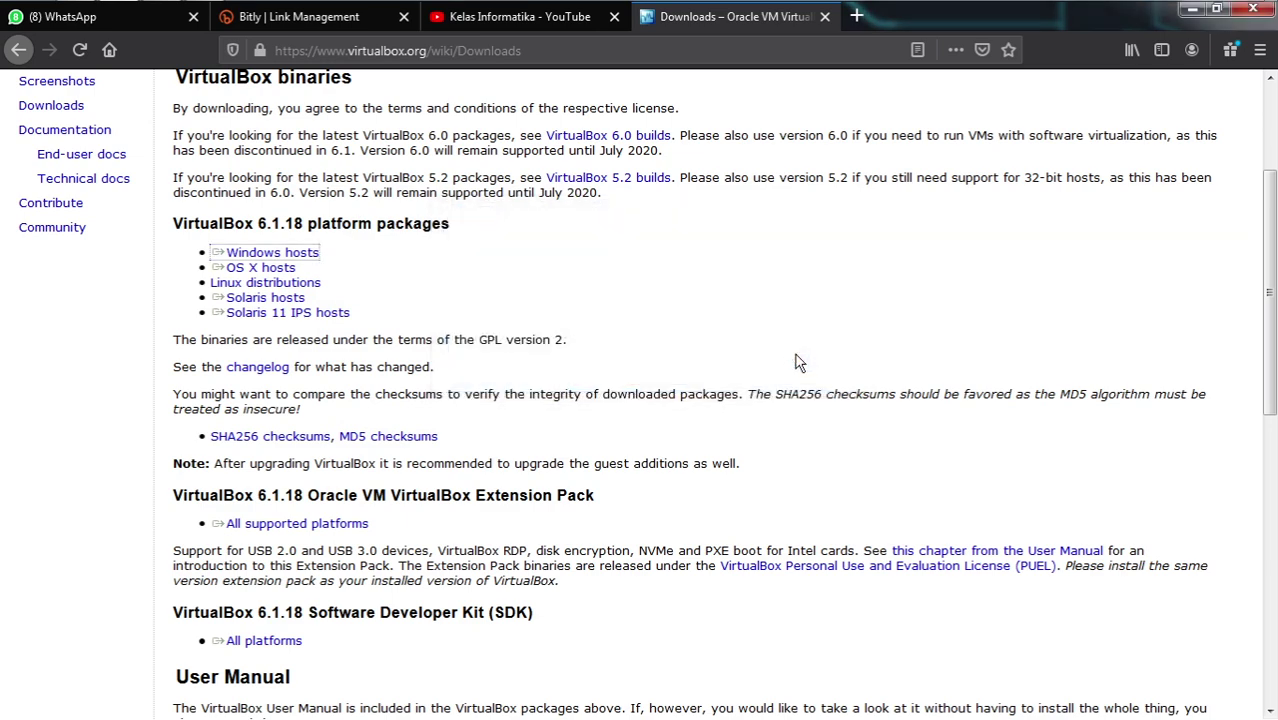
- Search the installed programs for "vir" and launch Oracle VM VirtualBox
{"action": "left_click", "coordinate": [8, 12]}
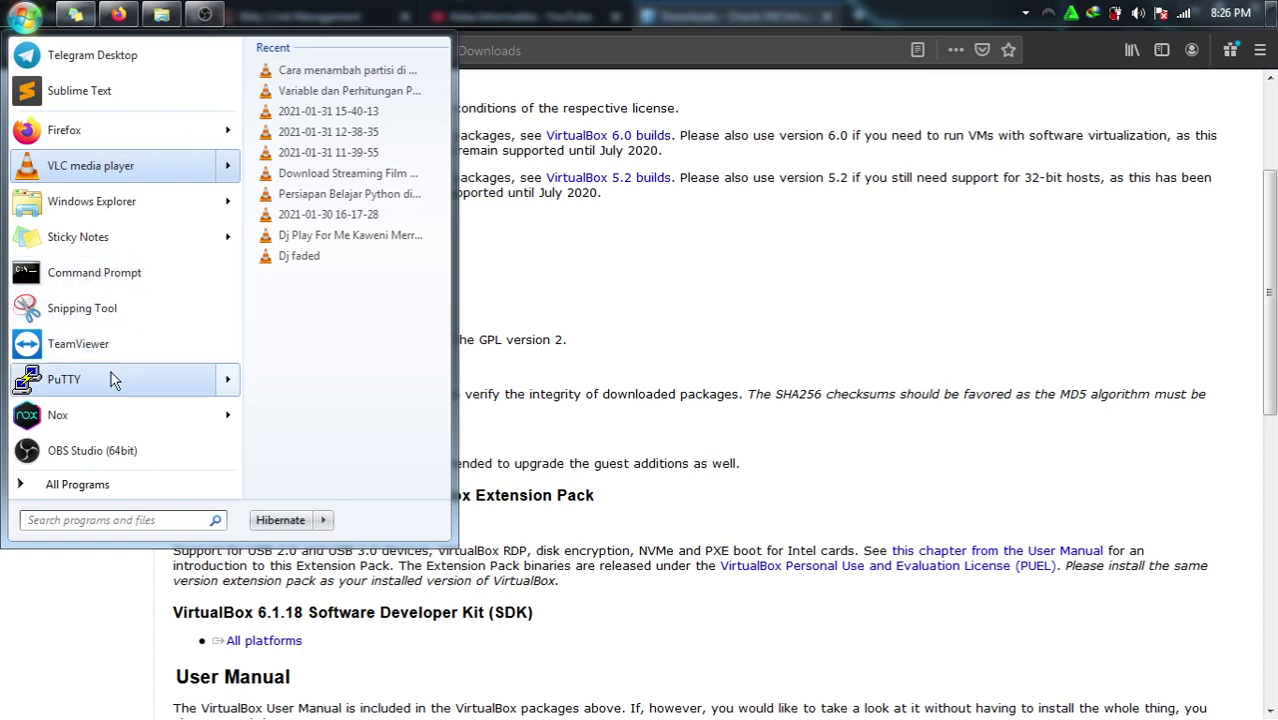
{"action": "mouse_move", "coordinate": [111, 372]}
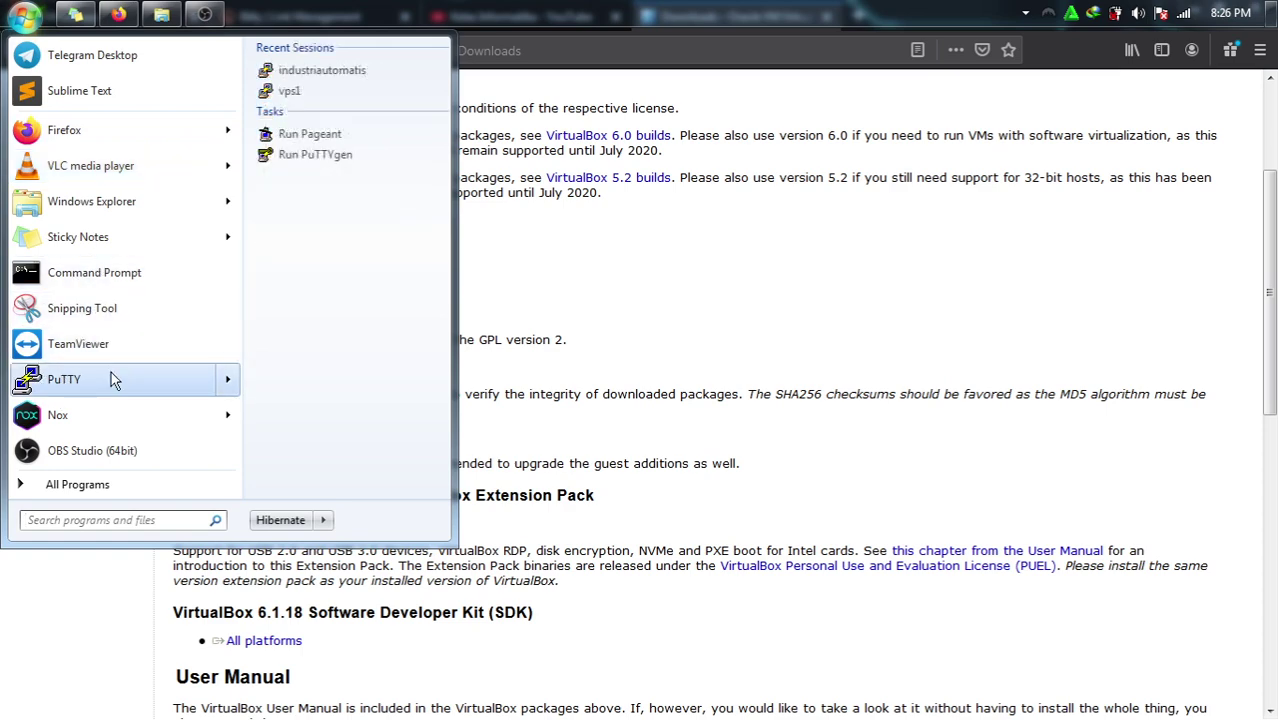
{"action": "type", "text": "vir"}
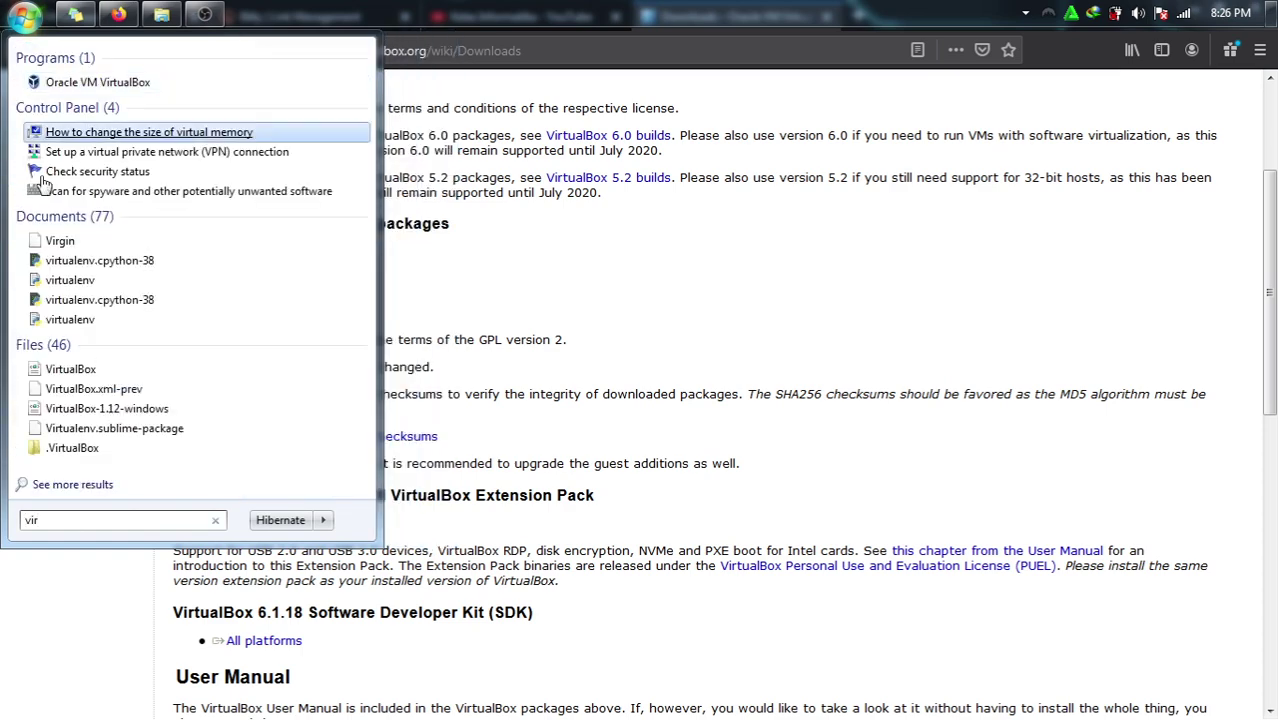
{"action": "left_click", "coordinate": [105, 86]}
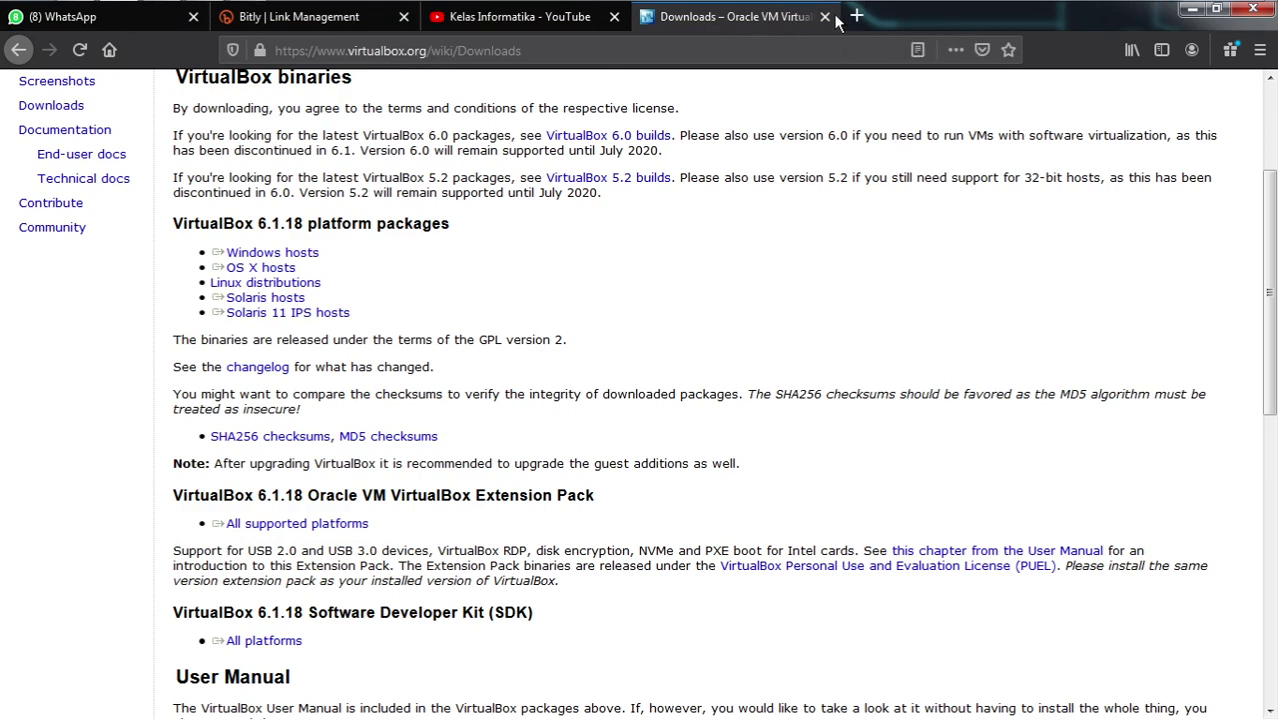
- Search Google for "ubuntu release" in the tab showing the VirtualBox downloads page
{"action": "left_click", "coordinate": [710, 58]}
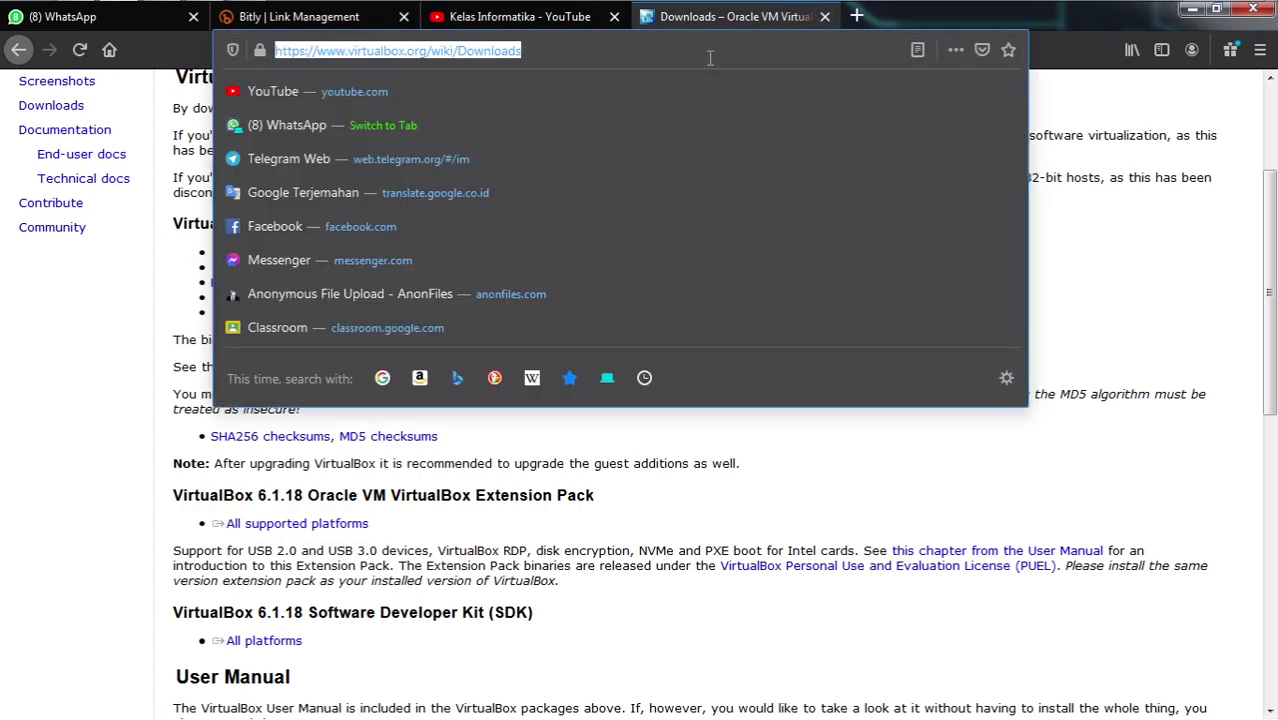
{"action": "type", "text": "ubuntu"}
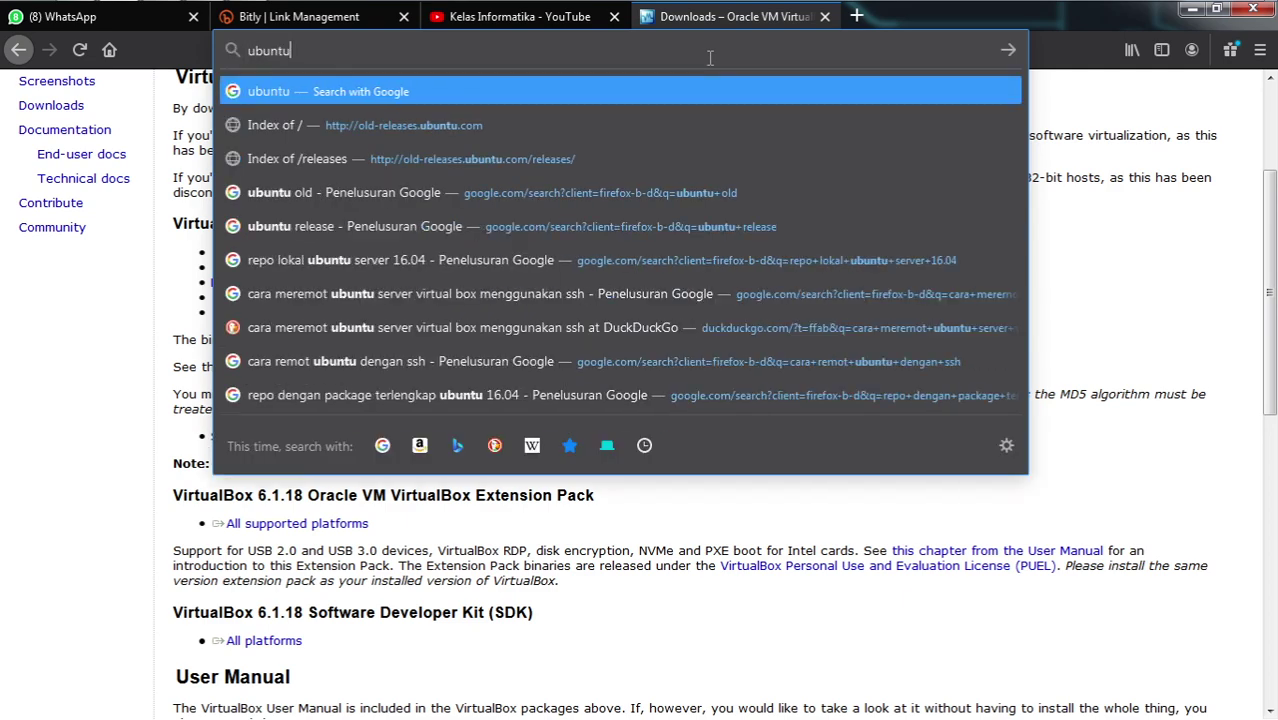
{"action": "type", "text": " rele"}
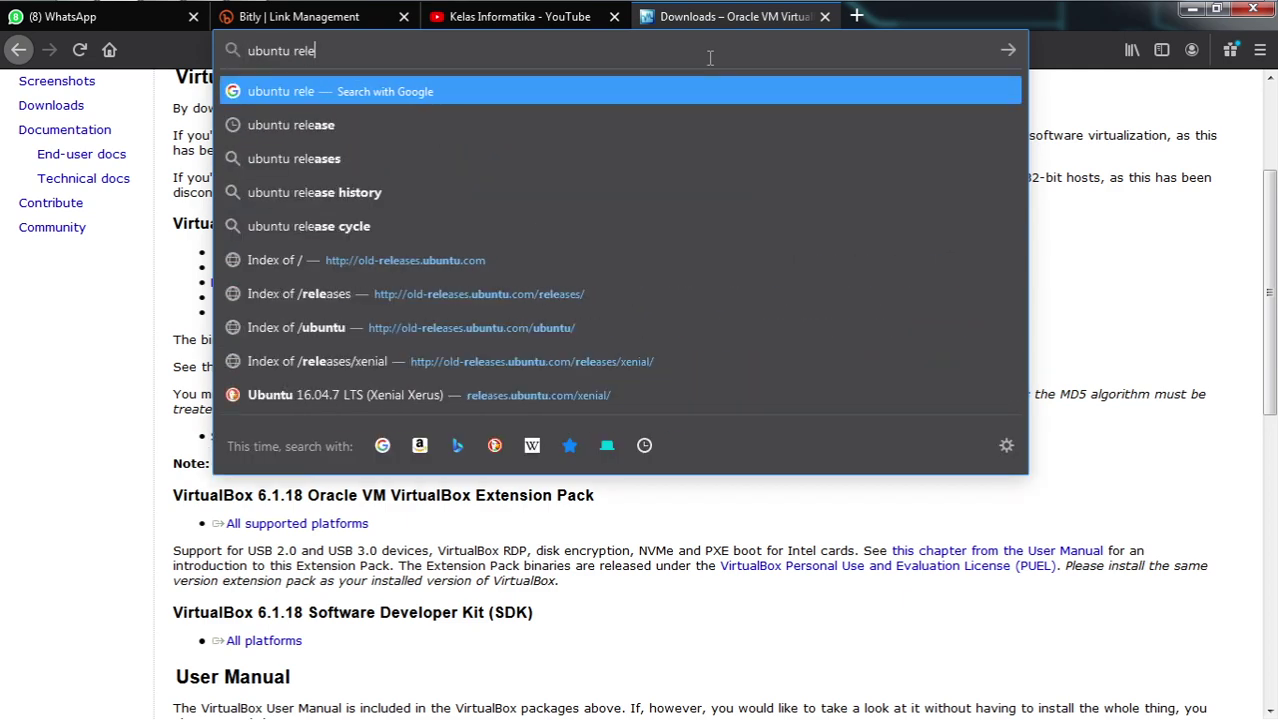
{"action": "left_click", "coordinate": [491, 128]}
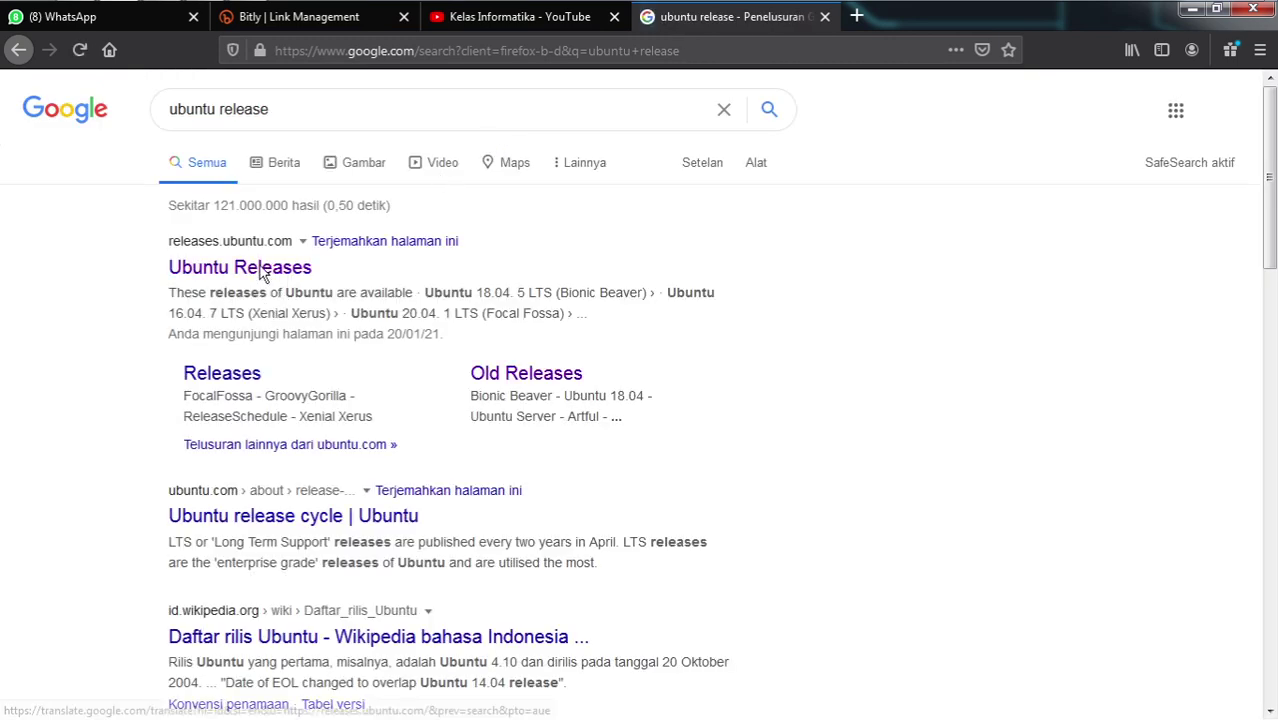
- Open the Ubuntu Releases site, releases.ubuntu.com, from the search results
{"action": "left_click", "coordinate": [260, 273]}
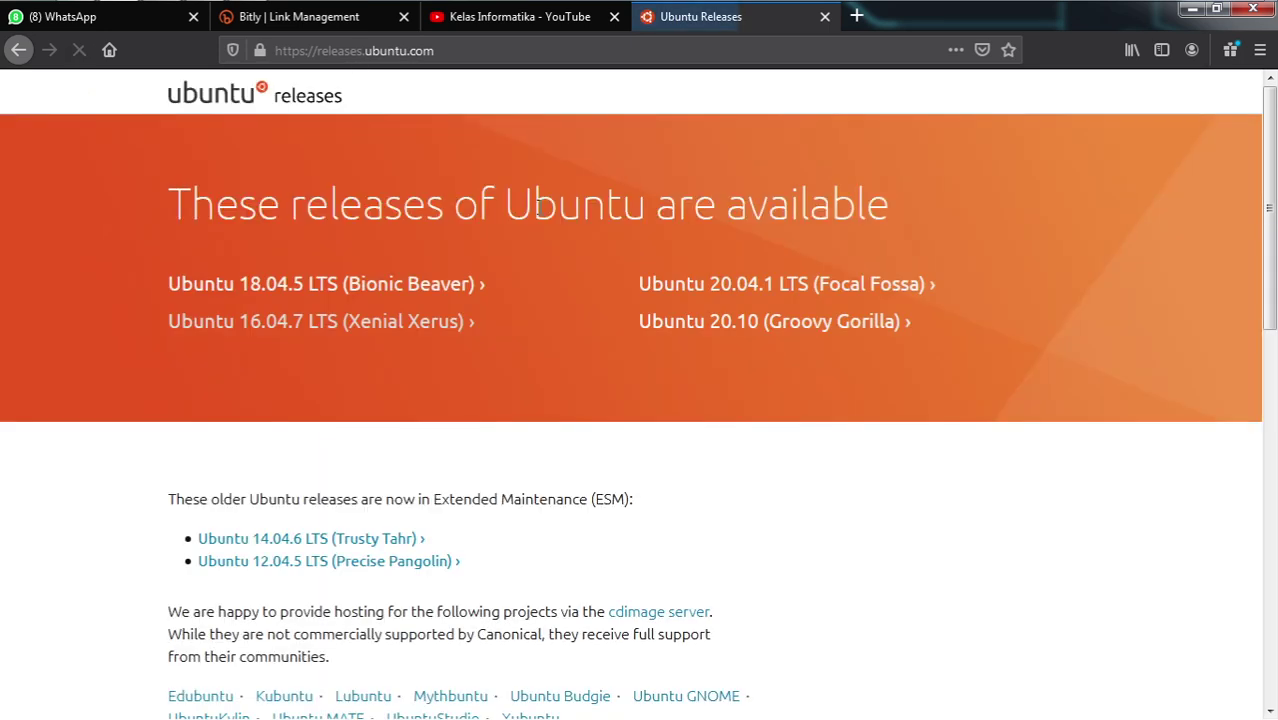
{"action": "scroll", "coordinate": [1268, 230], "scroll_direction": "down", "scroll_amount": 4}
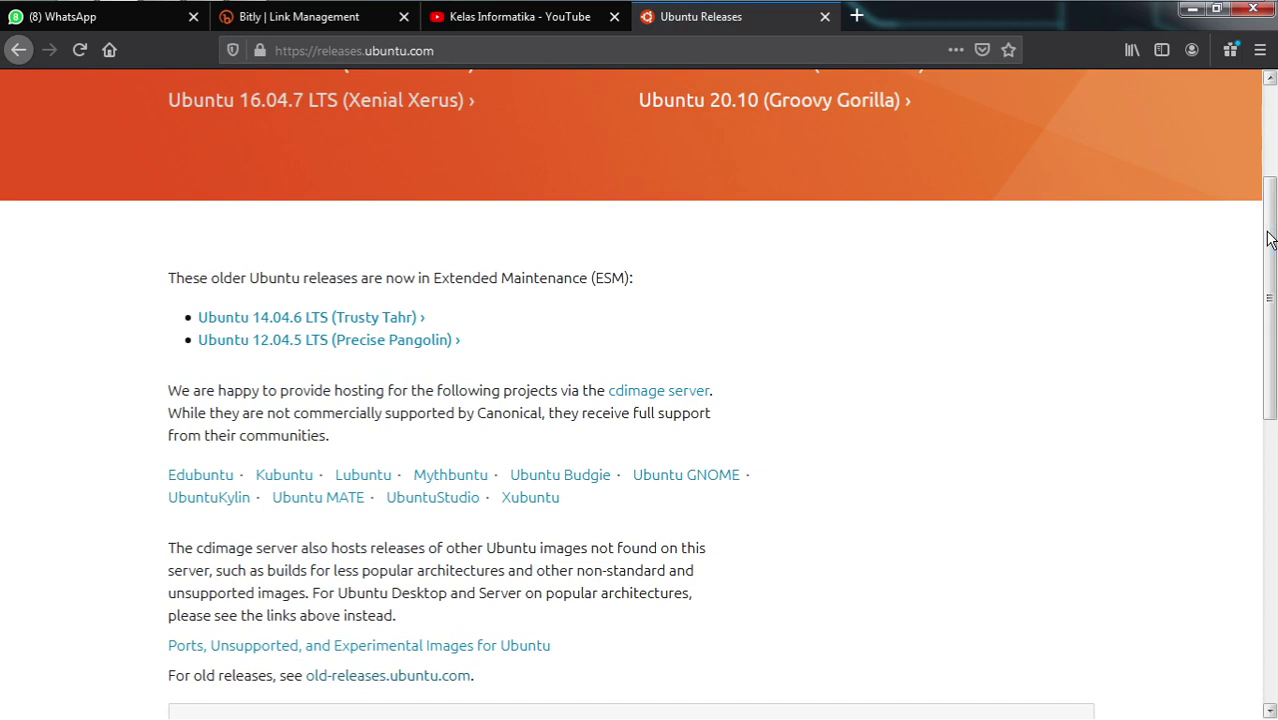
{"action": "mouse_move", "coordinate": [260, 28]}
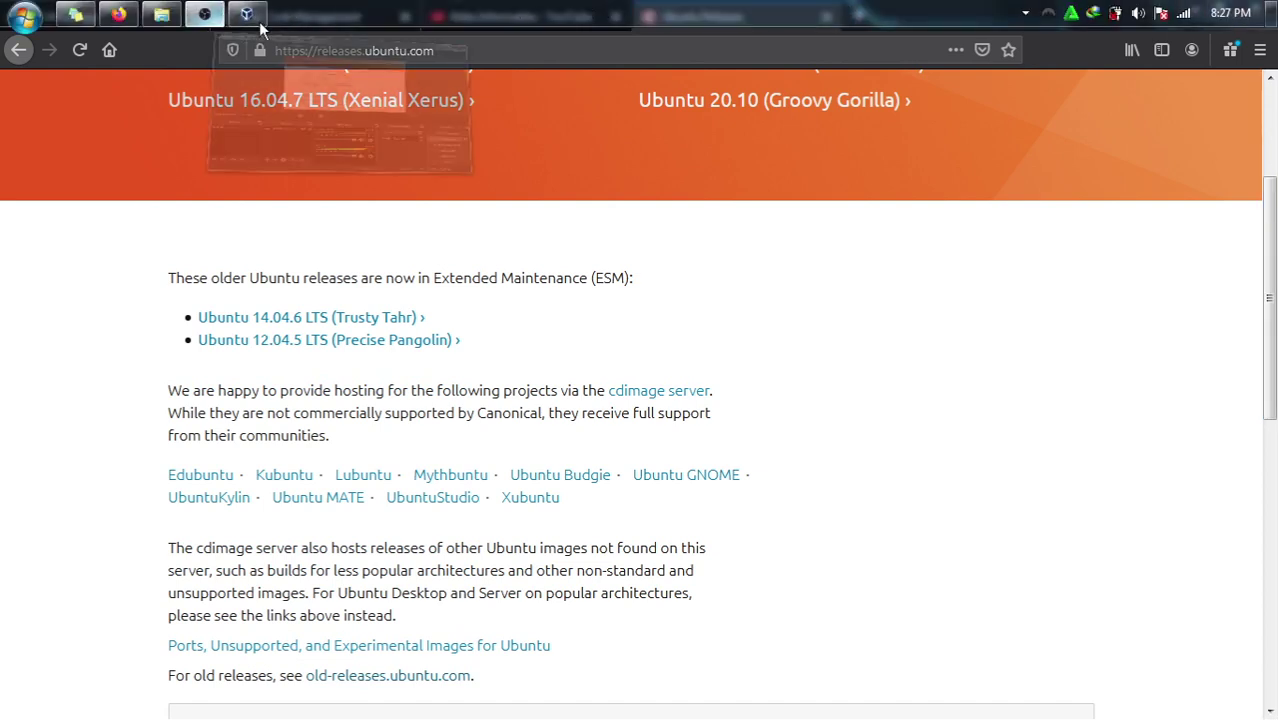
{"action": "left_click", "coordinate": [340, 115]}
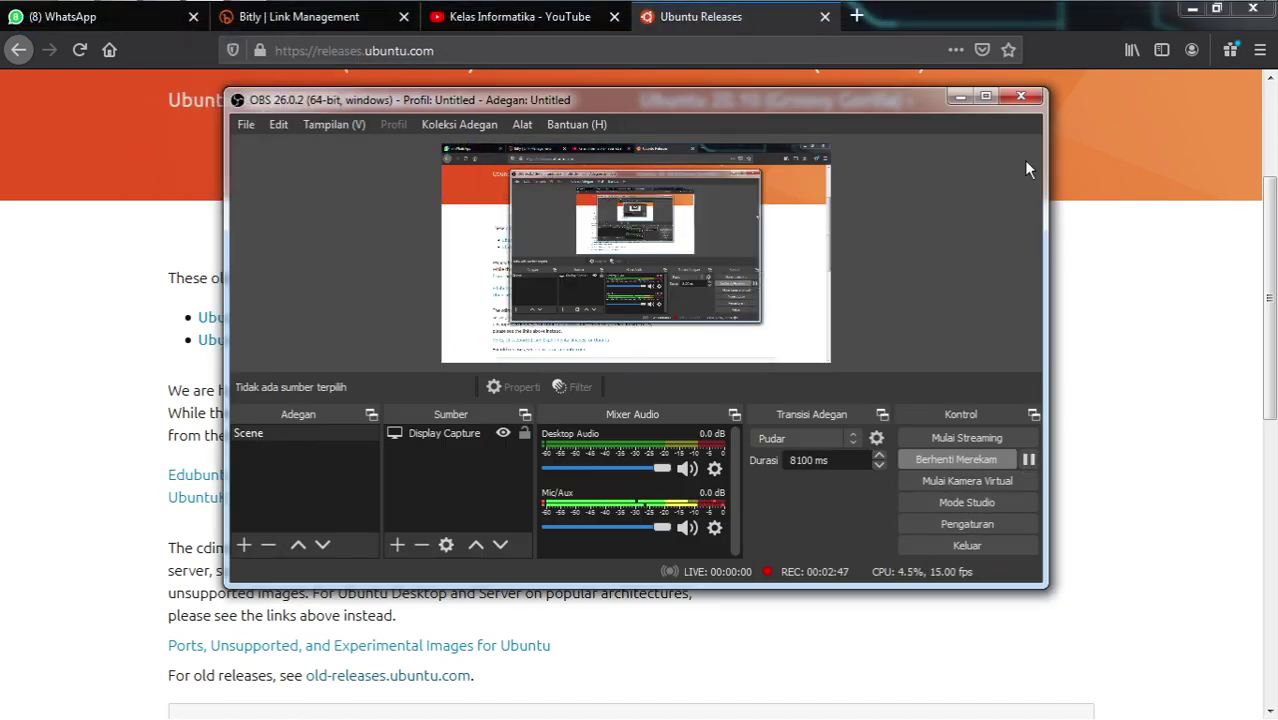
{"action": "left_click", "coordinate": [957, 99]}
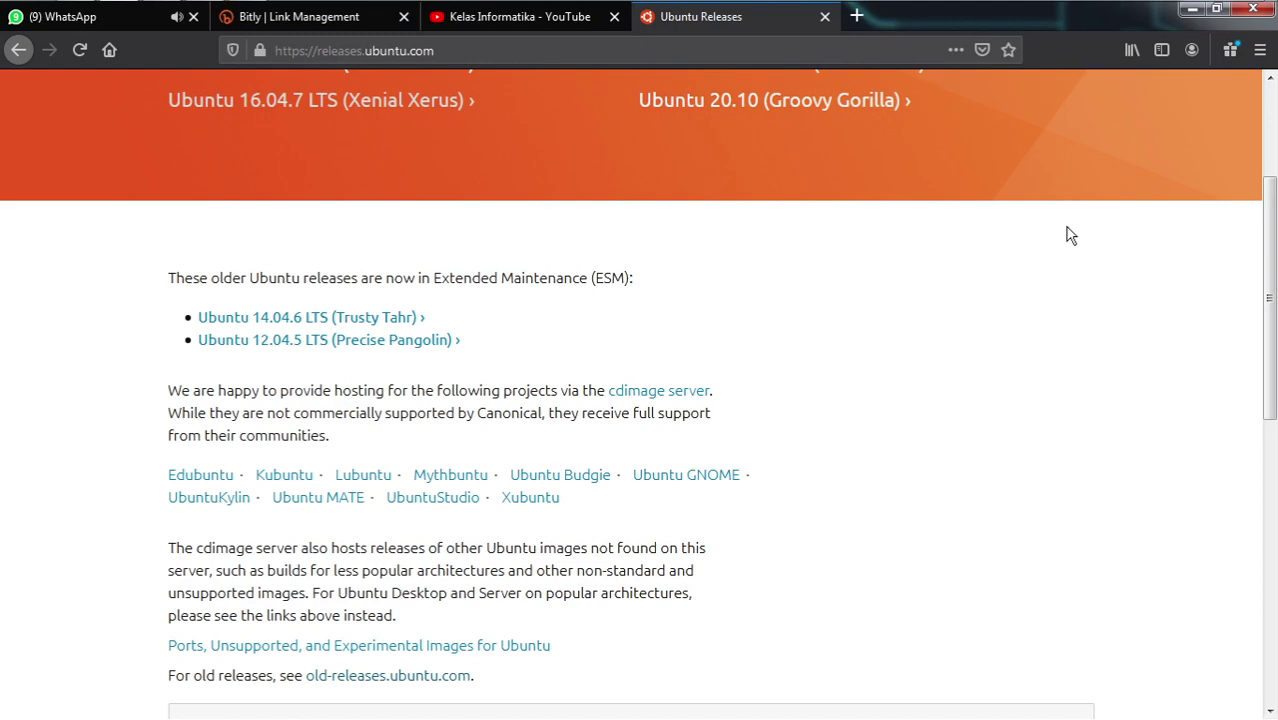
- Examine the Ubuntu release folders from 12.04 to 20.10, including the description of the 20.10 Groovy Gorilla release
{"action": "left_click_drag", "start_coordinate": [1274, 219], "coordinate": [1238, 537]}
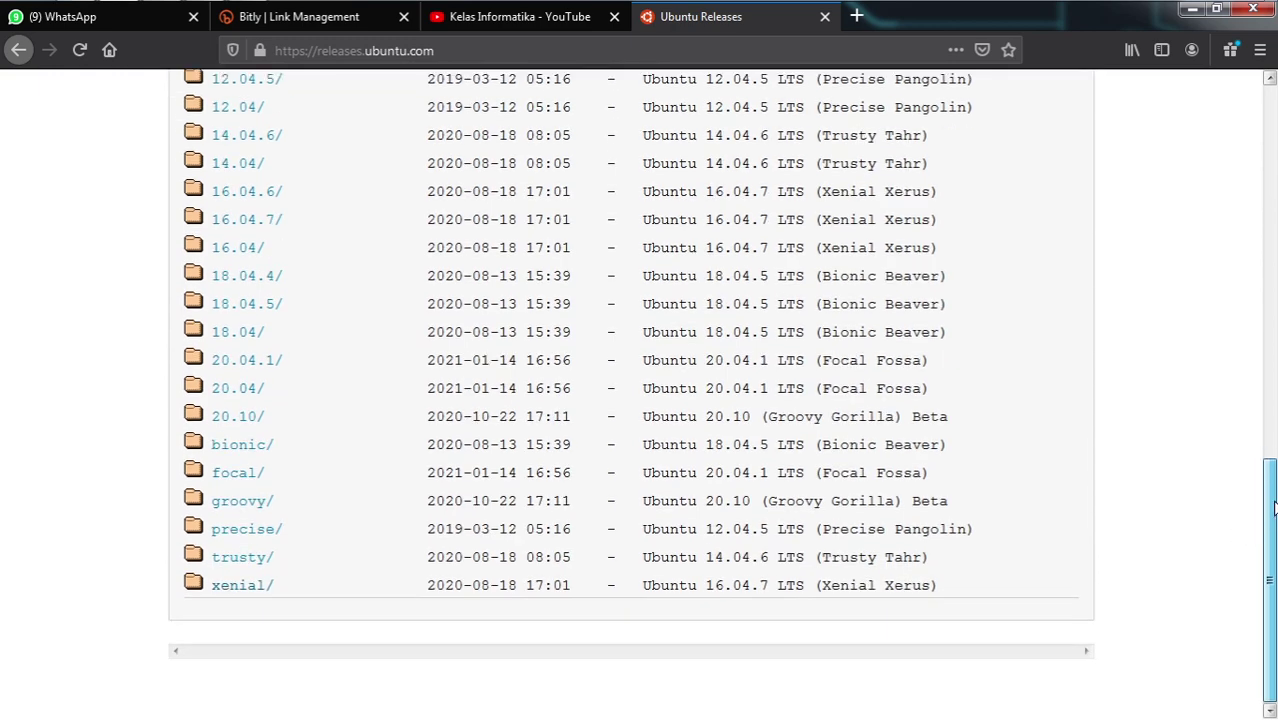
{"action": "left_click_drag", "start_coordinate": [1274, 508], "coordinate": [1272, 480]}
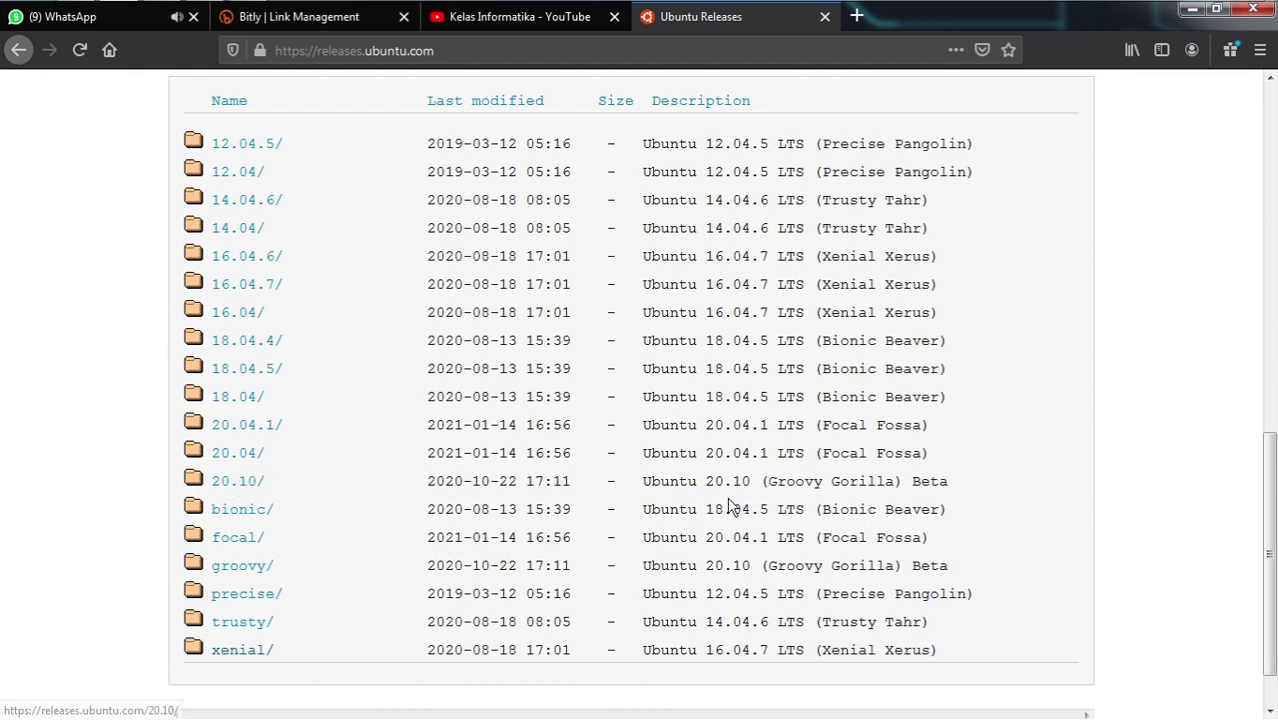
{"action": "left_click_drag", "start_coordinate": [797, 478], "coordinate": [766, 480]}
{"action": "left_click", "coordinate": [760, 482]}
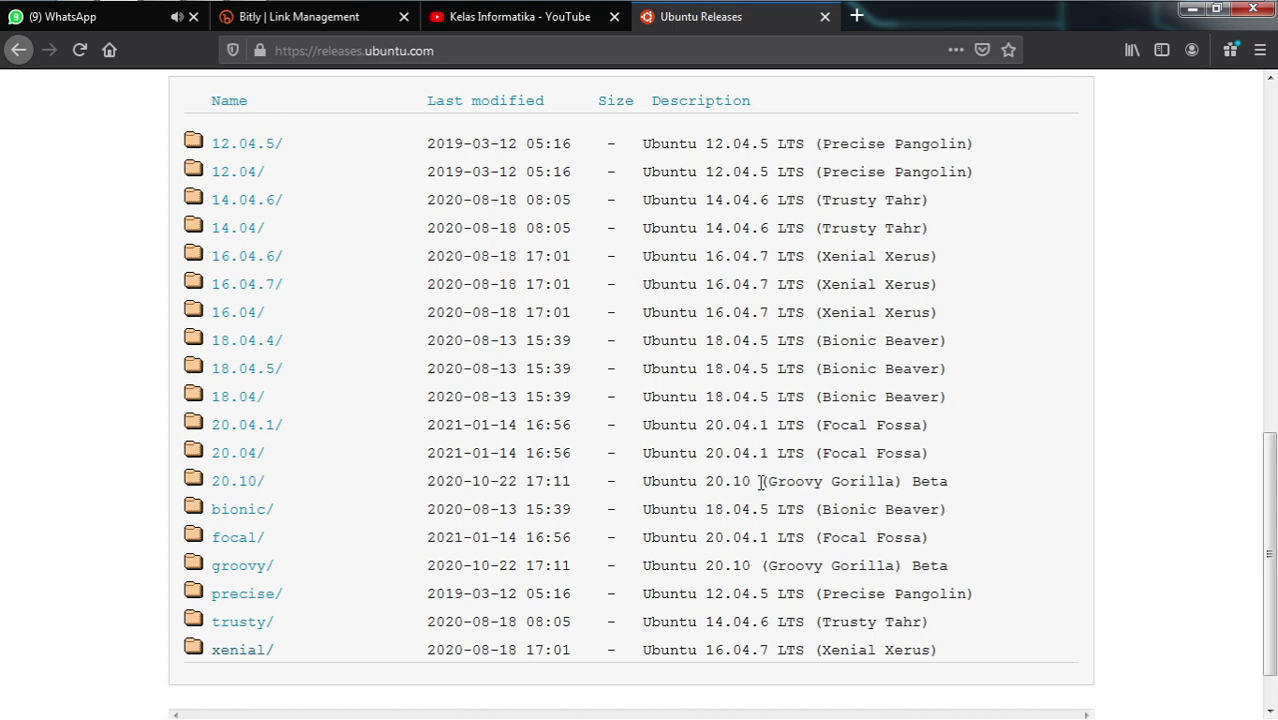
{"action": "left_click_drag", "start_coordinate": [911, 483], "coordinate": [936, 485]}
{"action": "left_click", "coordinate": [967, 483]}
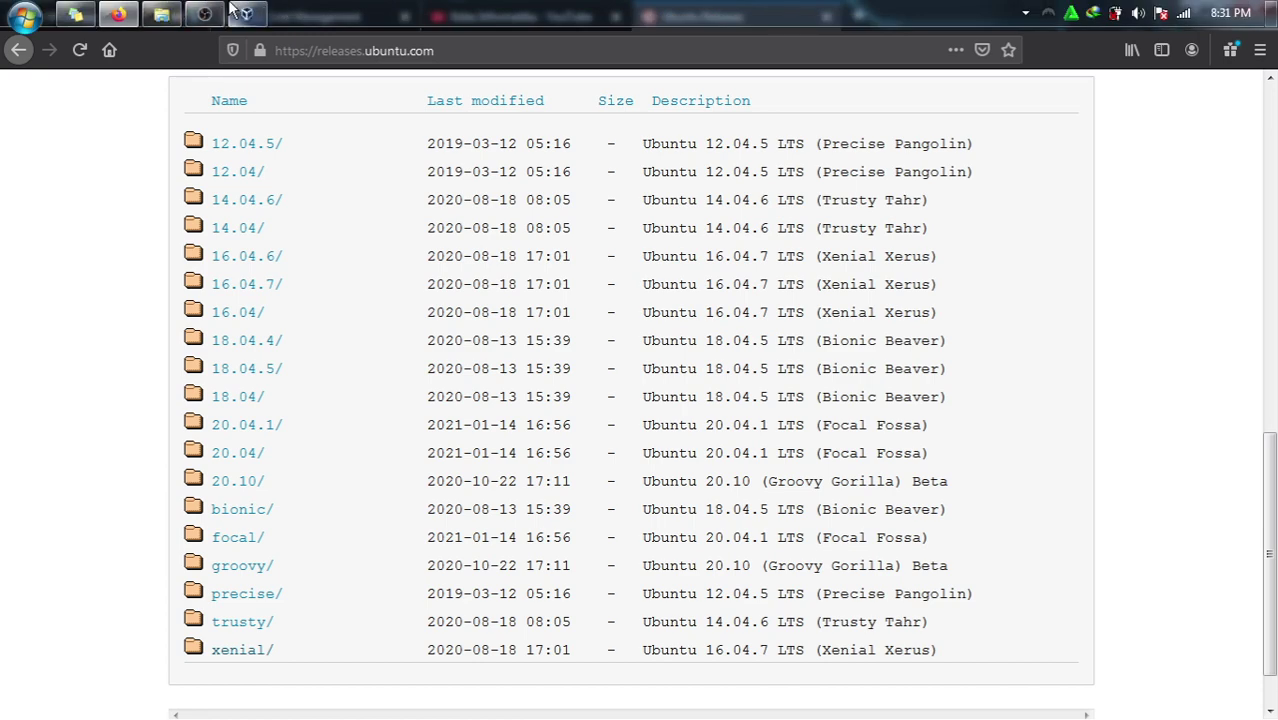
- Check the Ubuntu disc images already stored in the isoLinux folder and return to the browser
{"action": "left_click", "coordinate": [172, 12]}
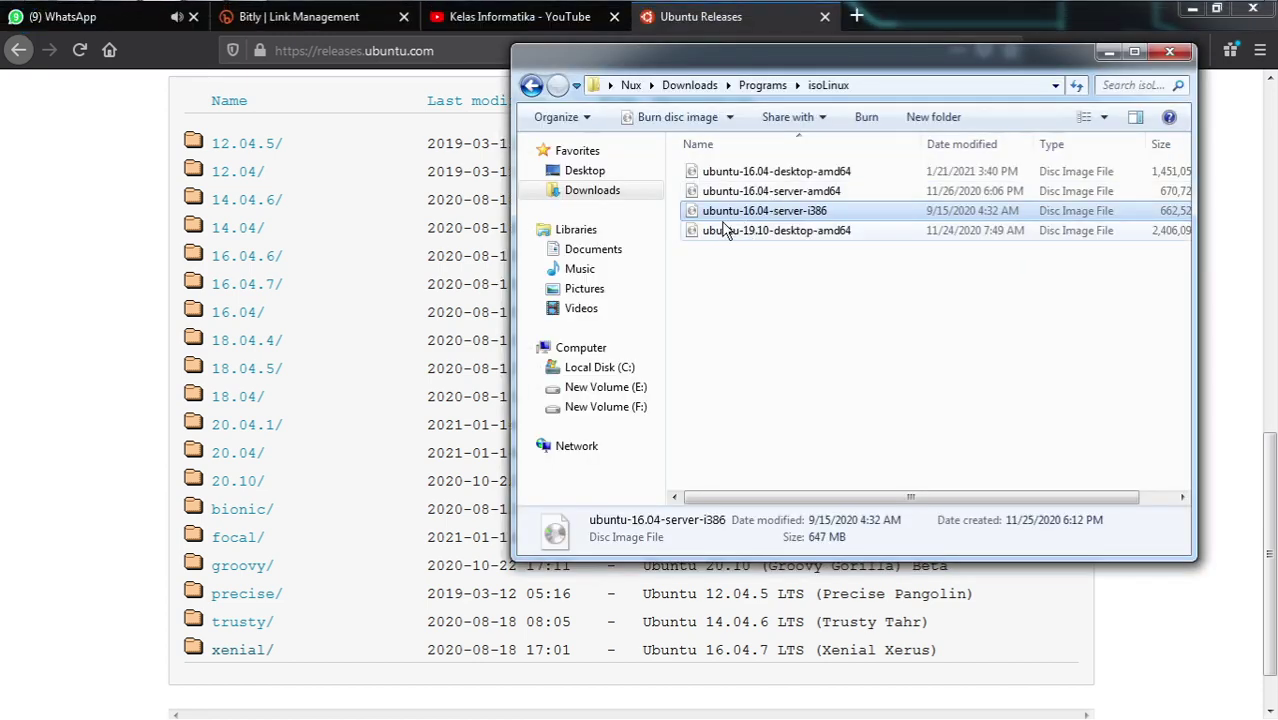
{"action": "left_click", "coordinate": [38, 257]}
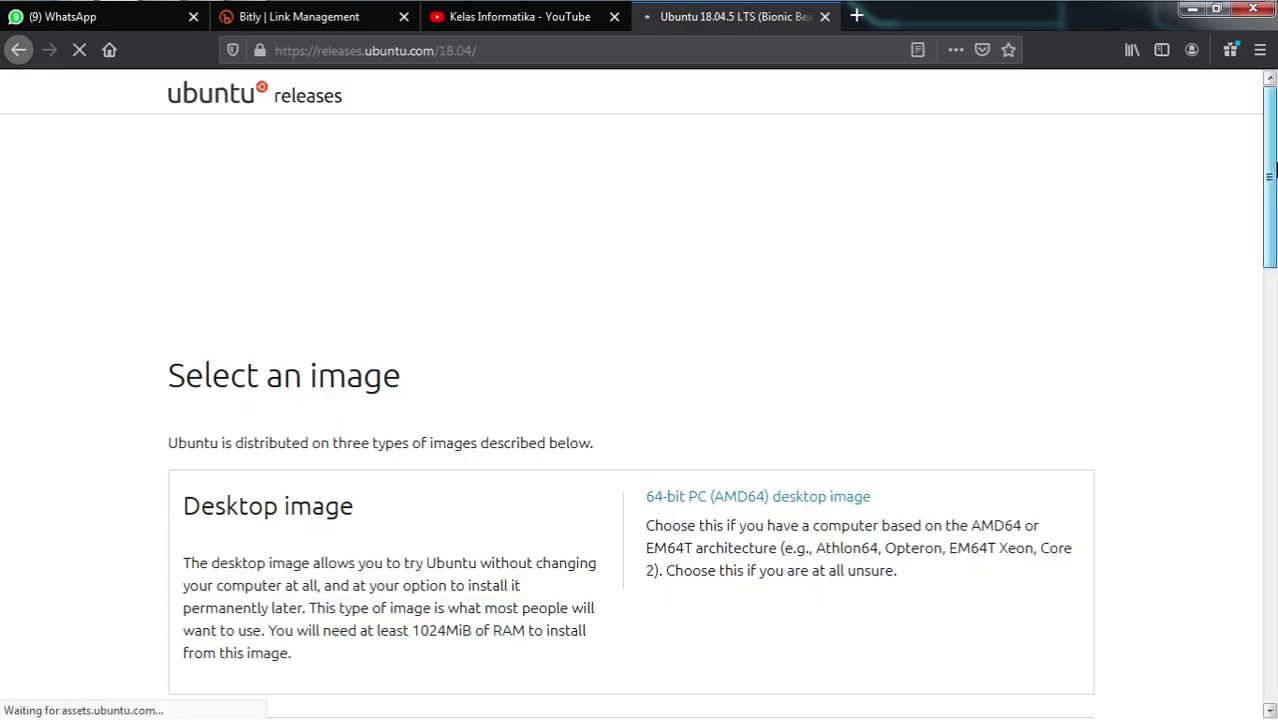
- Compare the desktop image and the server install image on the Ubuntu 18.04 release page, including the file list
{"action": "left_click_drag", "start_coordinate": [1268, 175], "coordinate": [1250, 580]}
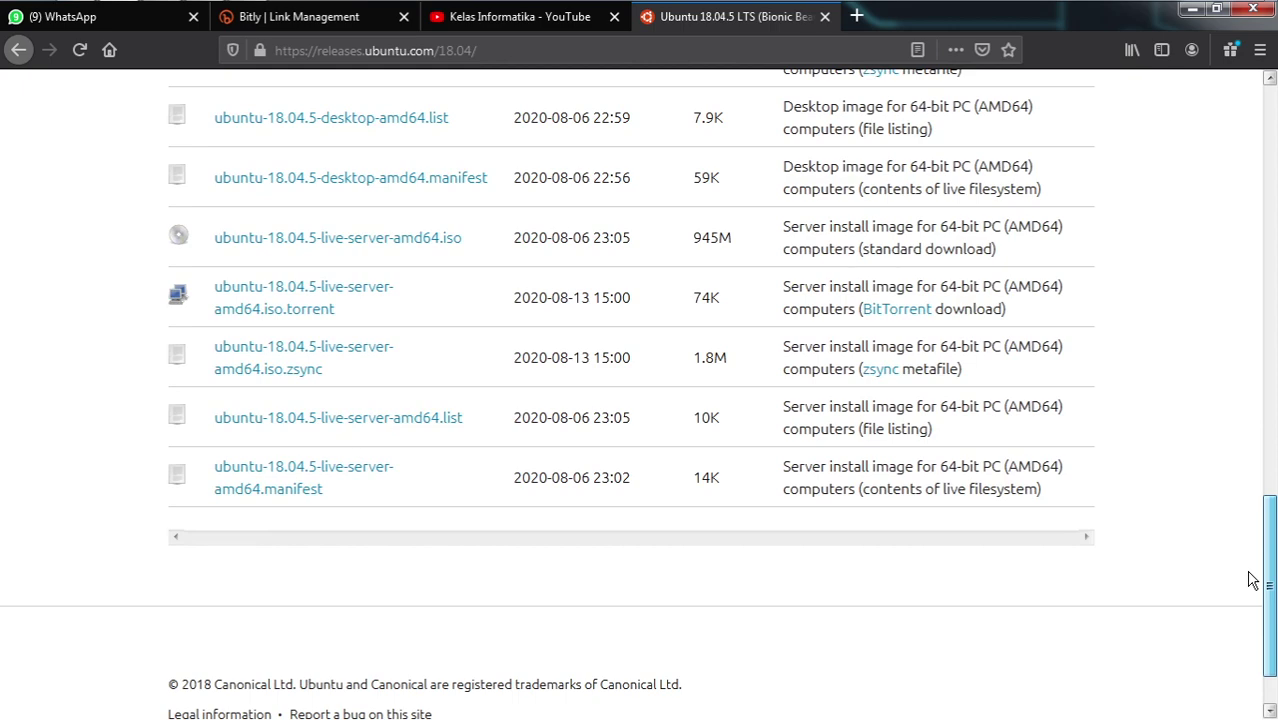
{"action": "left_click_drag", "start_coordinate": [1250, 580], "coordinate": [1270, 258]}
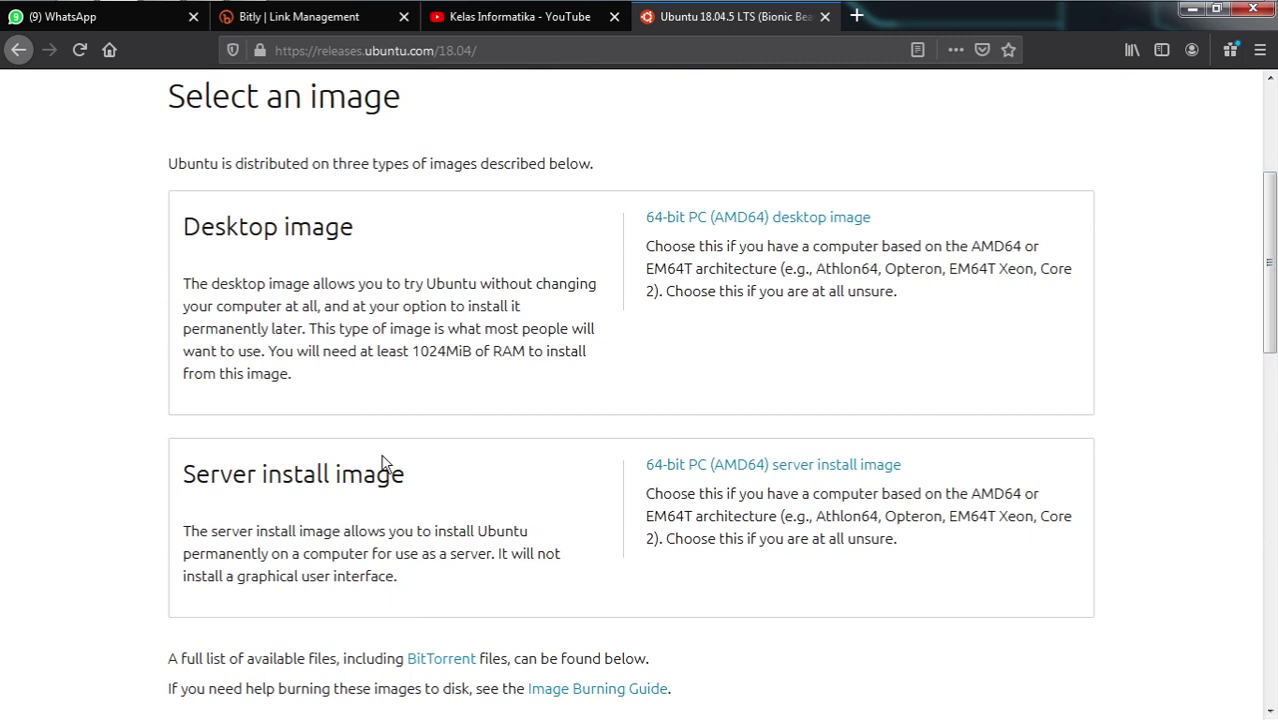
{"action": "left_click_drag", "start_coordinate": [285, 485], "coordinate": [408, 491]}
{"action": "left_click", "coordinate": [408, 491]}
{"action": "left_click_drag", "start_coordinate": [338, 472], "coordinate": [439, 485]}
{"action": "left_click", "coordinate": [421, 484]}
{"action": "left_click_drag", "start_coordinate": [252, 451], "coordinate": [194, 475]}
{"action": "left_click", "coordinate": [440, 487]}
{"action": "left_click", "coordinate": [196, 470]}
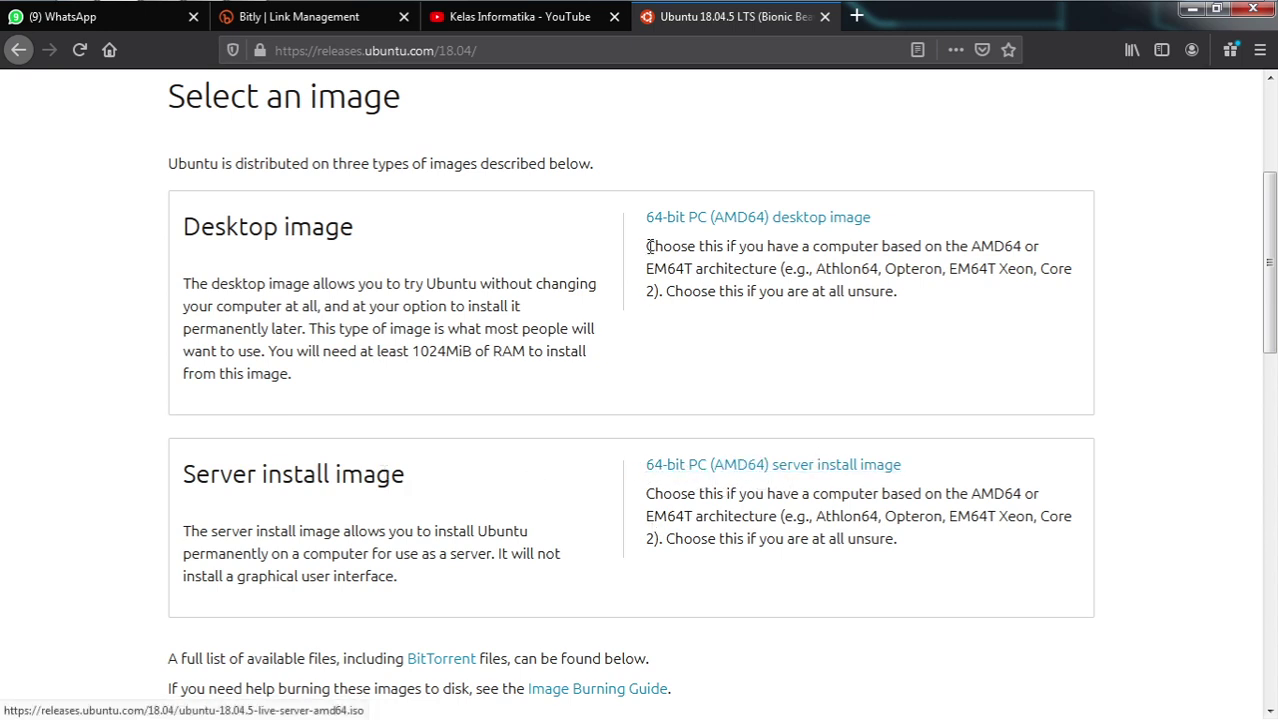
{"action": "double_click", "coordinate": [295, 221]}
{"action": "left_click", "coordinate": [448, 229]}
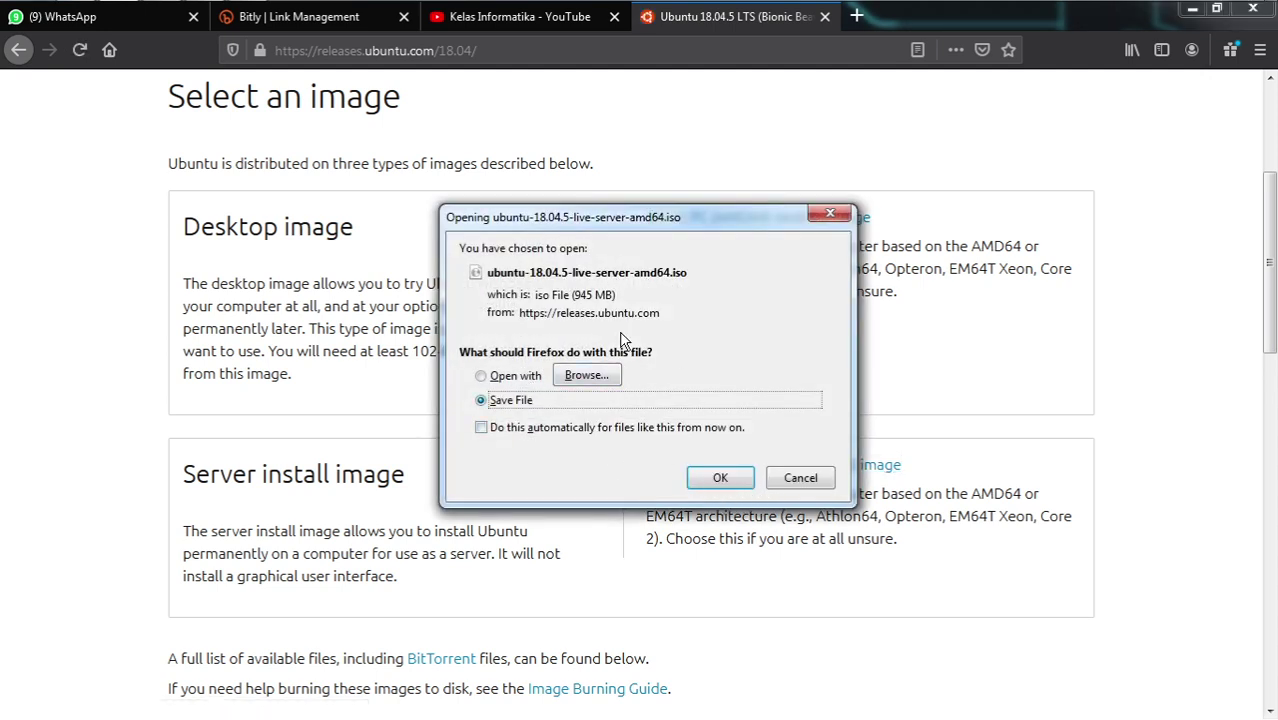
- Cancel the download of ubuntu-18.04.5-live-server-amd64.iso and go back to the list of Ubuntu releases
{"action": "left_click", "coordinate": [812, 483]}
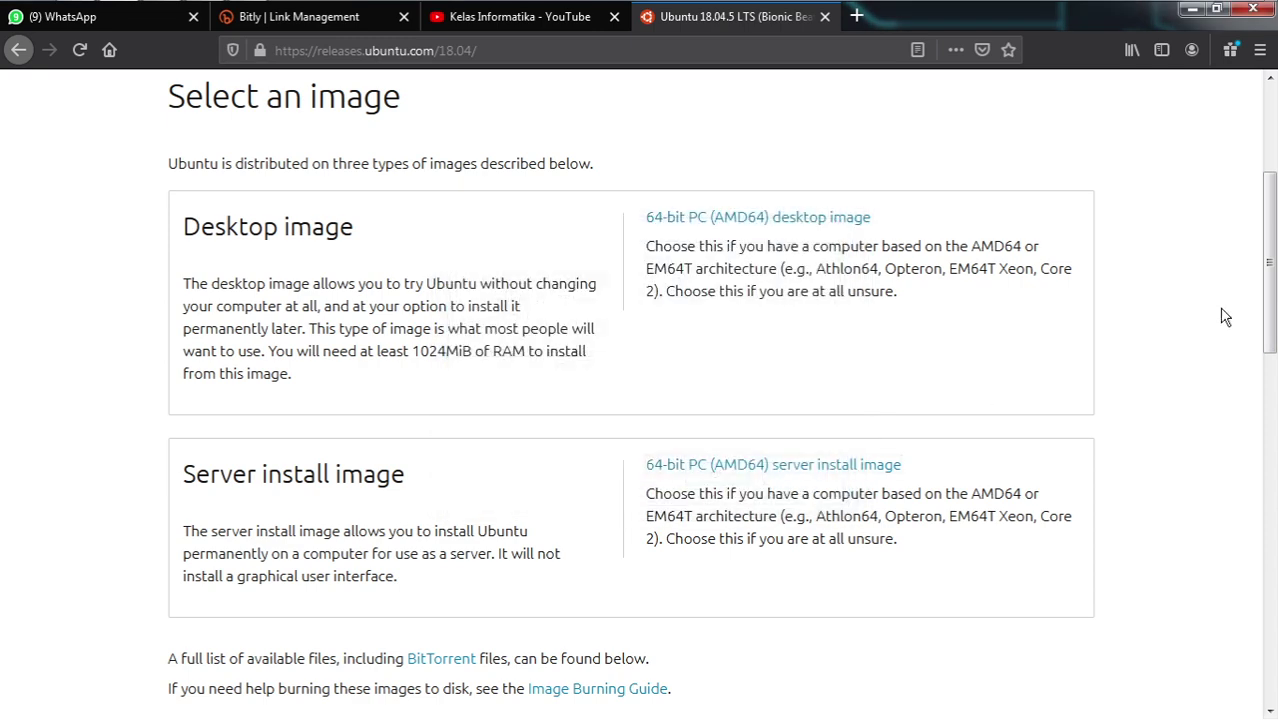
{"action": "left_click_drag", "start_coordinate": [1271, 263], "coordinate": [1272, 368]}
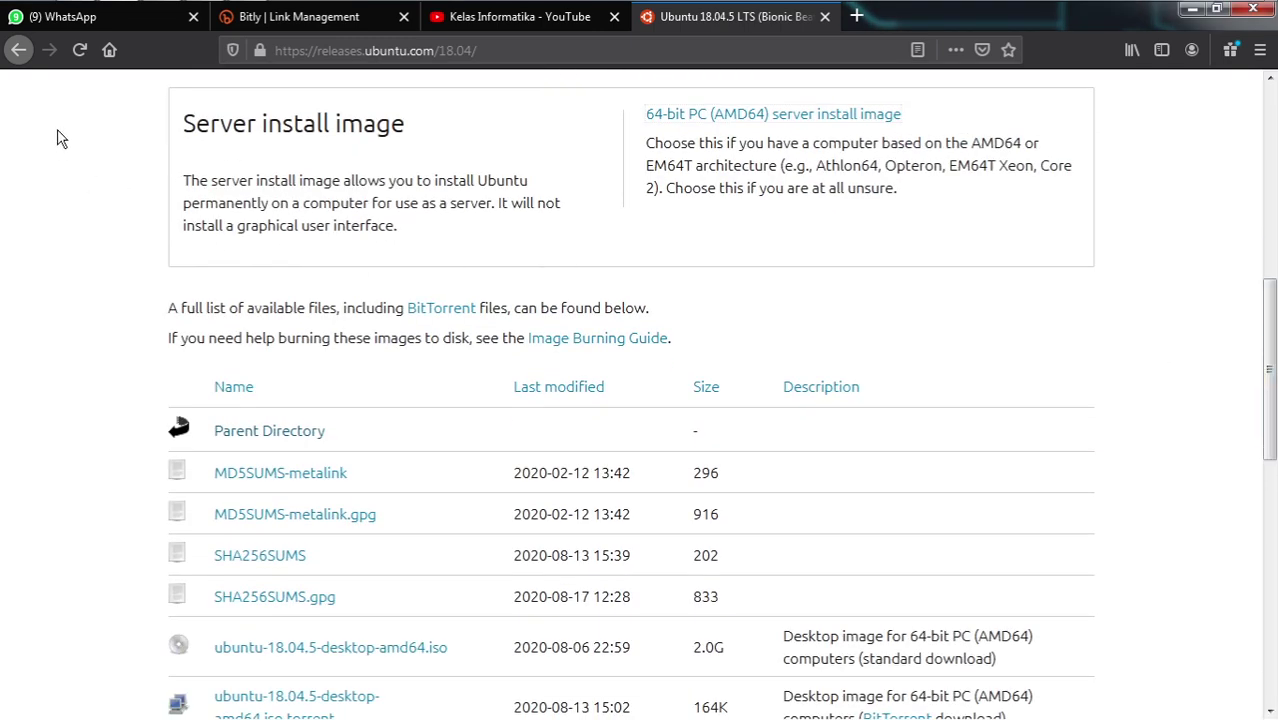
{"action": "left_click", "coordinate": [18, 50]}
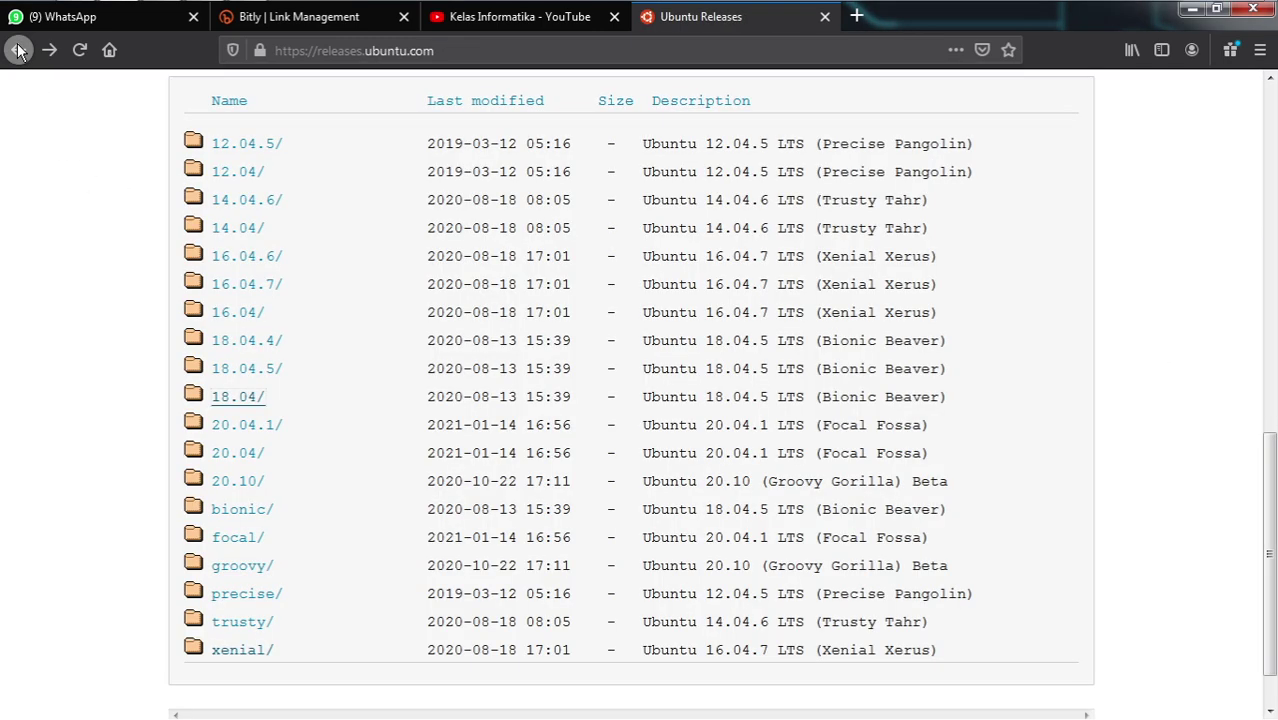
- Open the Ubuntu 16.04 release folder and examine its i386 and amd64 desktop and server image files
{"action": "left_click", "coordinate": [235, 233]}
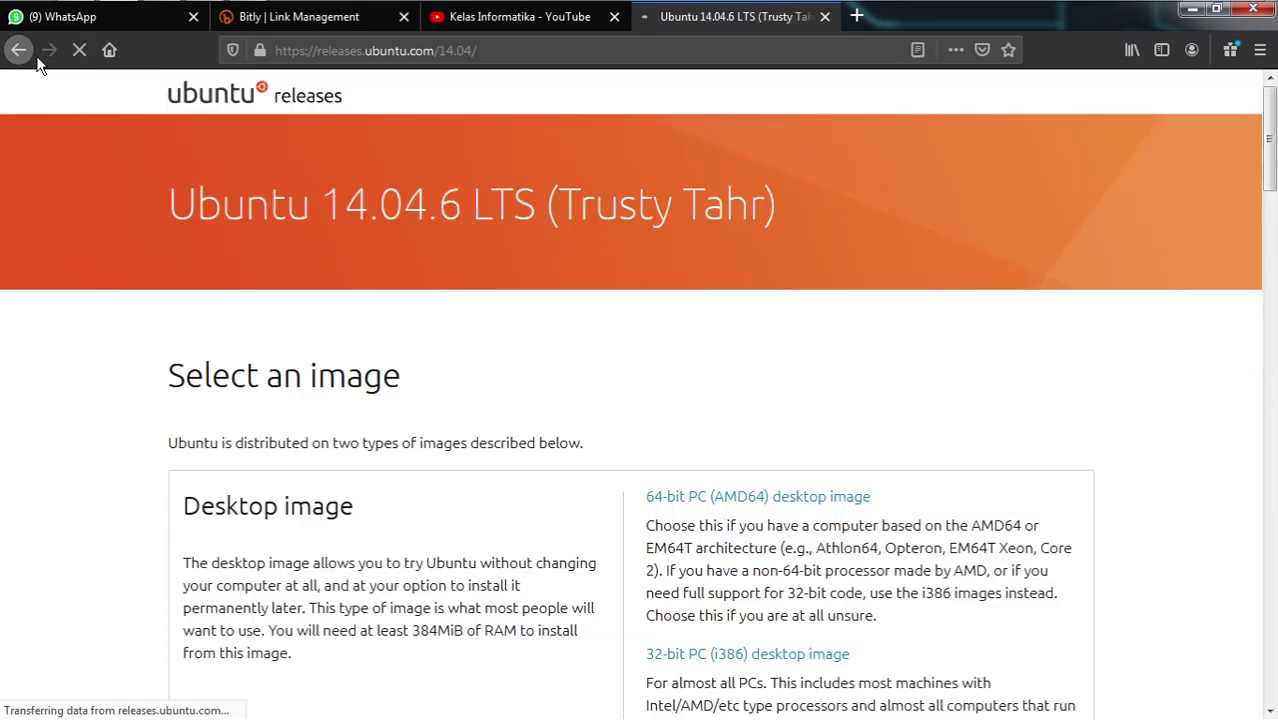
{"action": "left_click", "coordinate": [18, 50]}
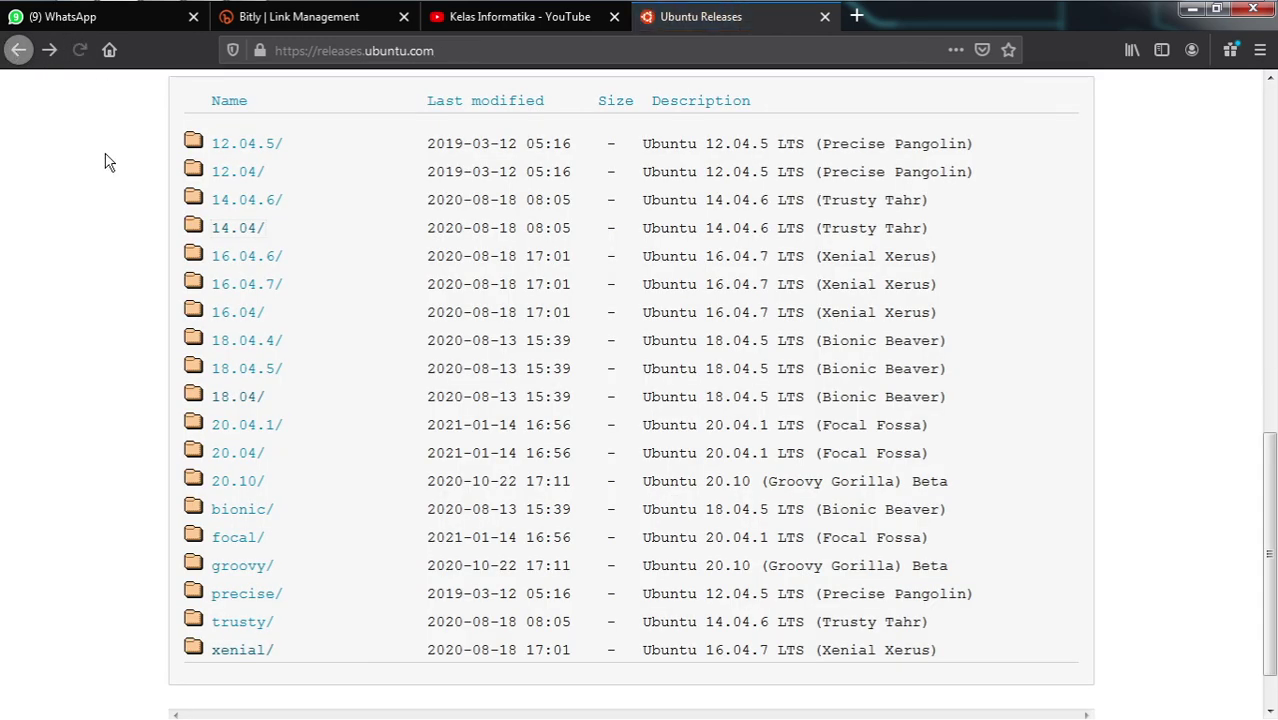
{"action": "left_click", "coordinate": [254, 316]}
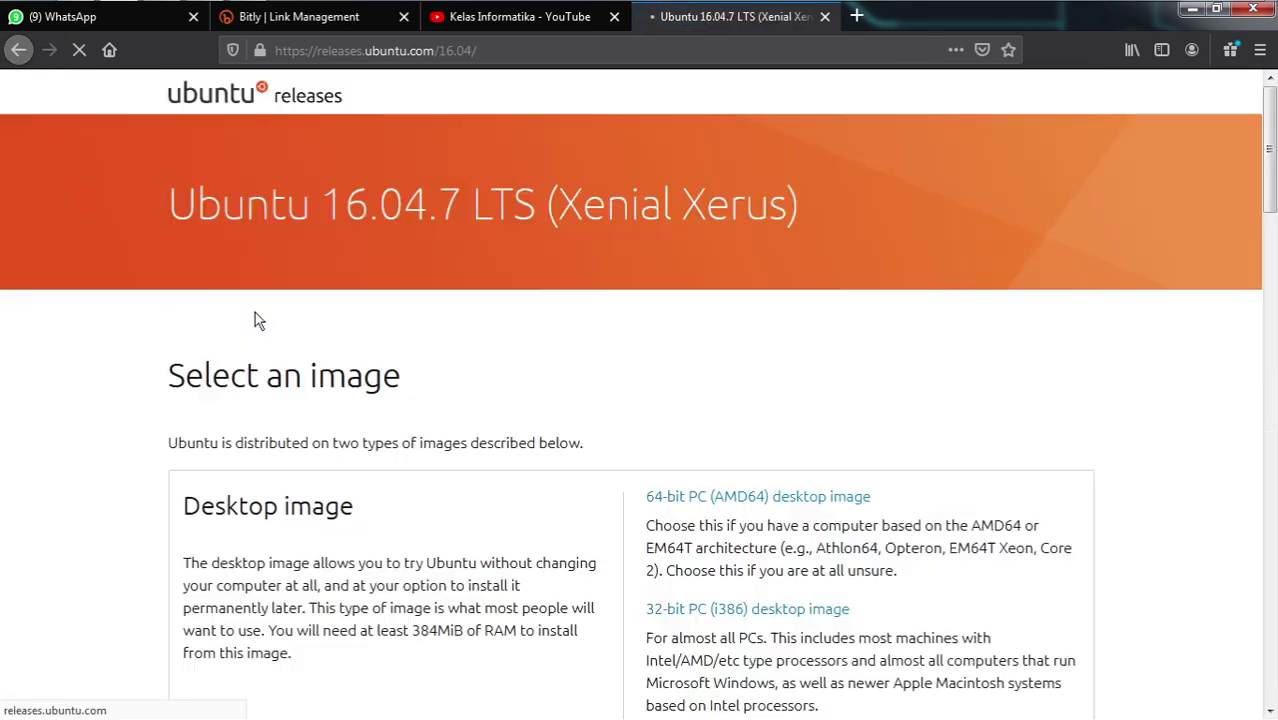
{"action": "left_click_drag", "start_coordinate": [1268, 177], "coordinate": [1237, 432]}
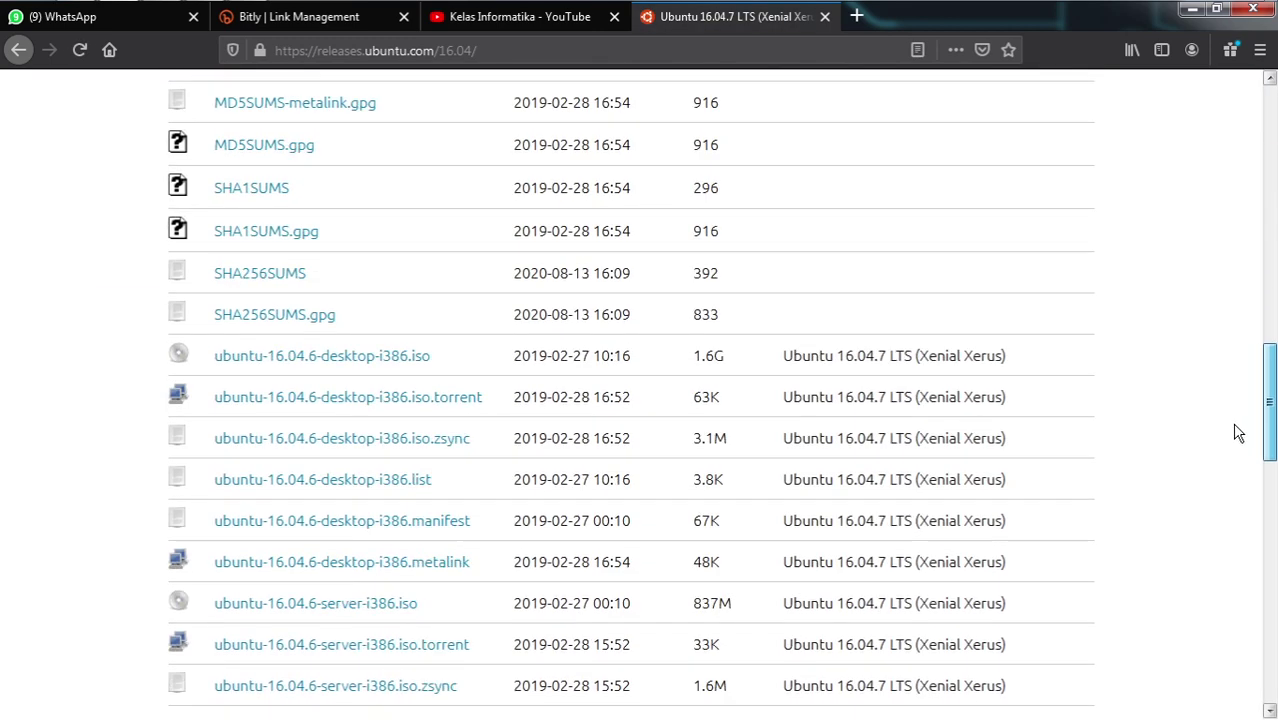
{"action": "scroll", "coordinate": [1237, 432], "scroll_direction": "down", "scroll_amount": 5}
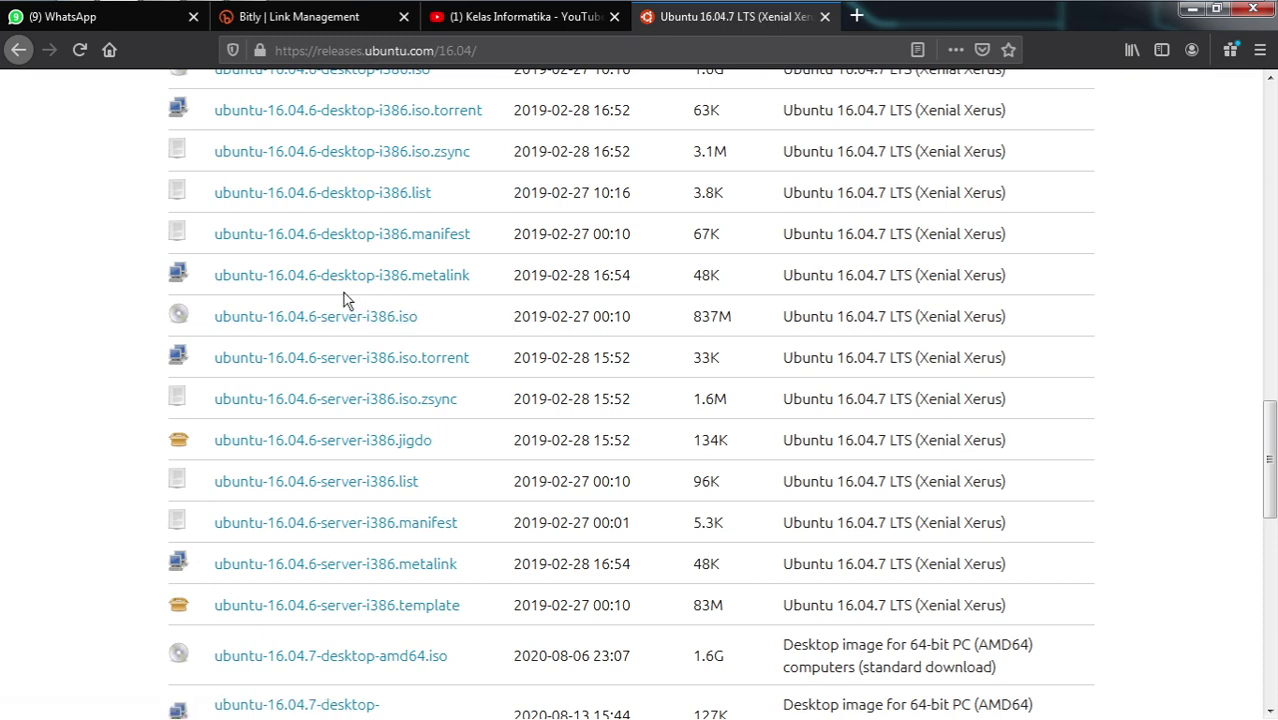
{"action": "left_click_drag", "start_coordinate": [1270, 448], "coordinate": [1272, 545]}
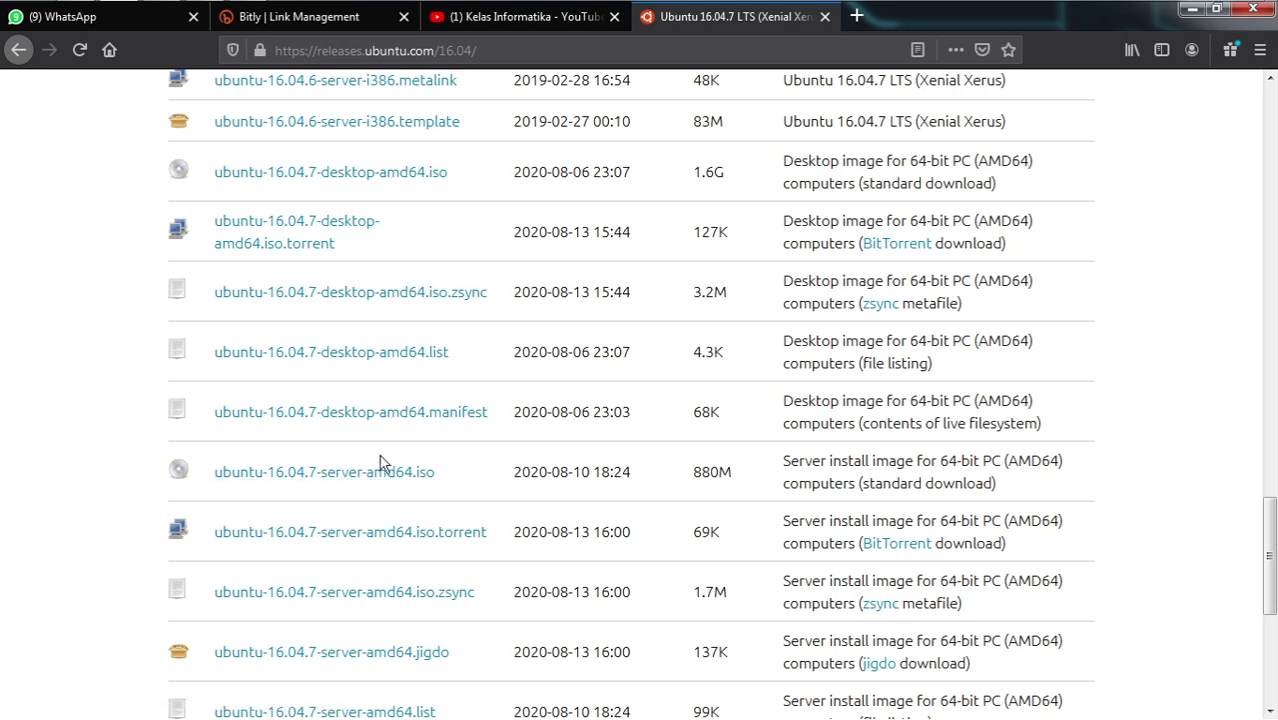
- Minimize the browser to work in the Oracle VM VirtualBox Manager window
{"action": "mouse_move", "coordinate": [500, 7]}
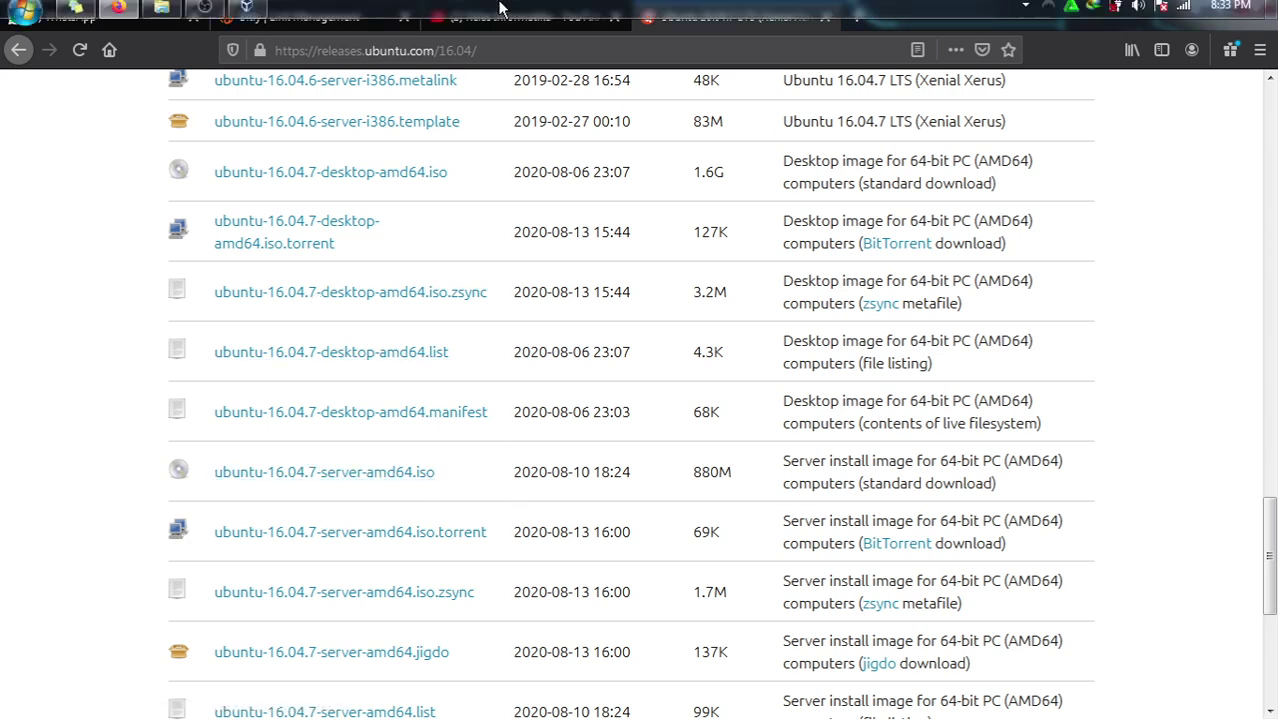
{"action": "left_click", "coordinate": [246, 10]}
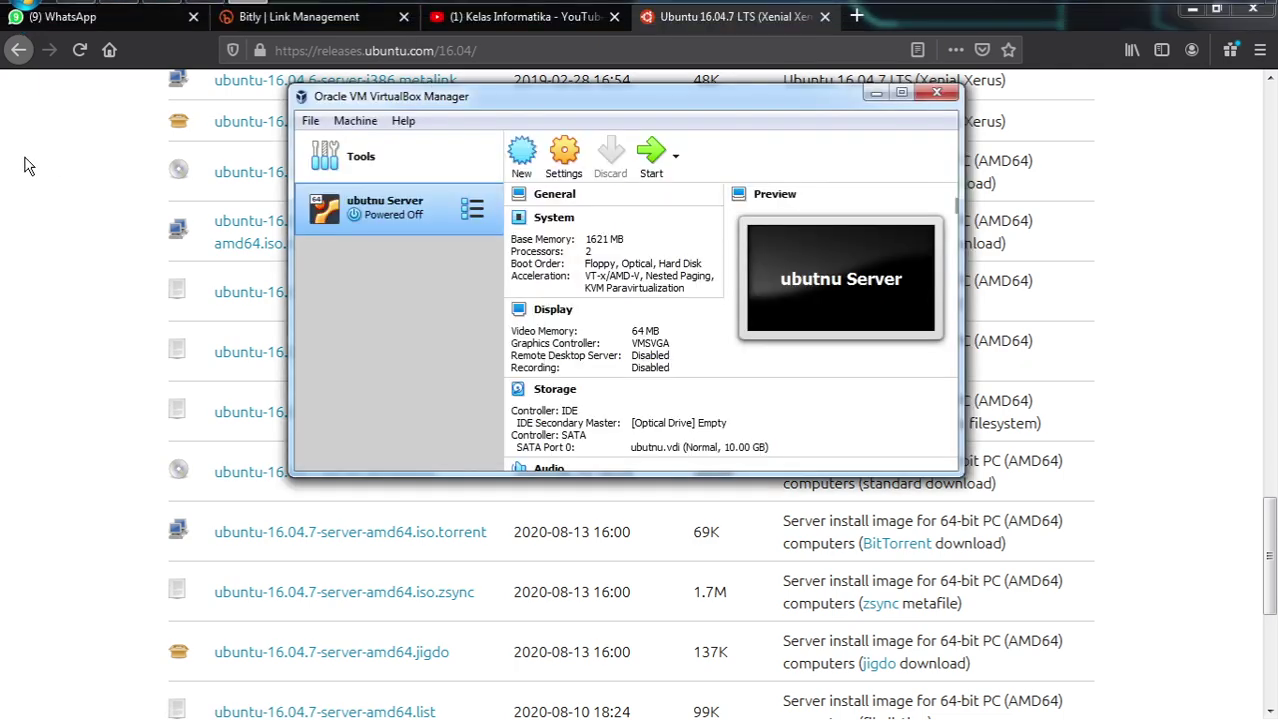
{"action": "left_click", "coordinate": [28, 166]}
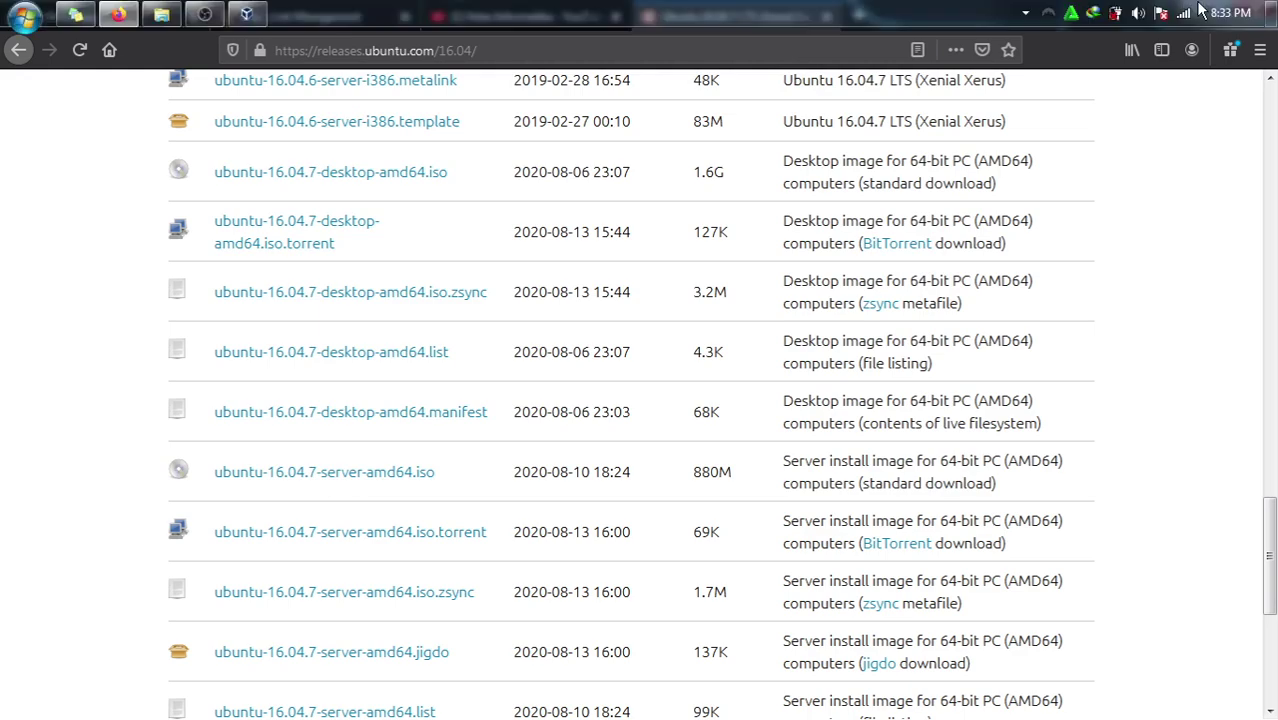
{"action": "left_click", "coordinate": [1189, 11]}
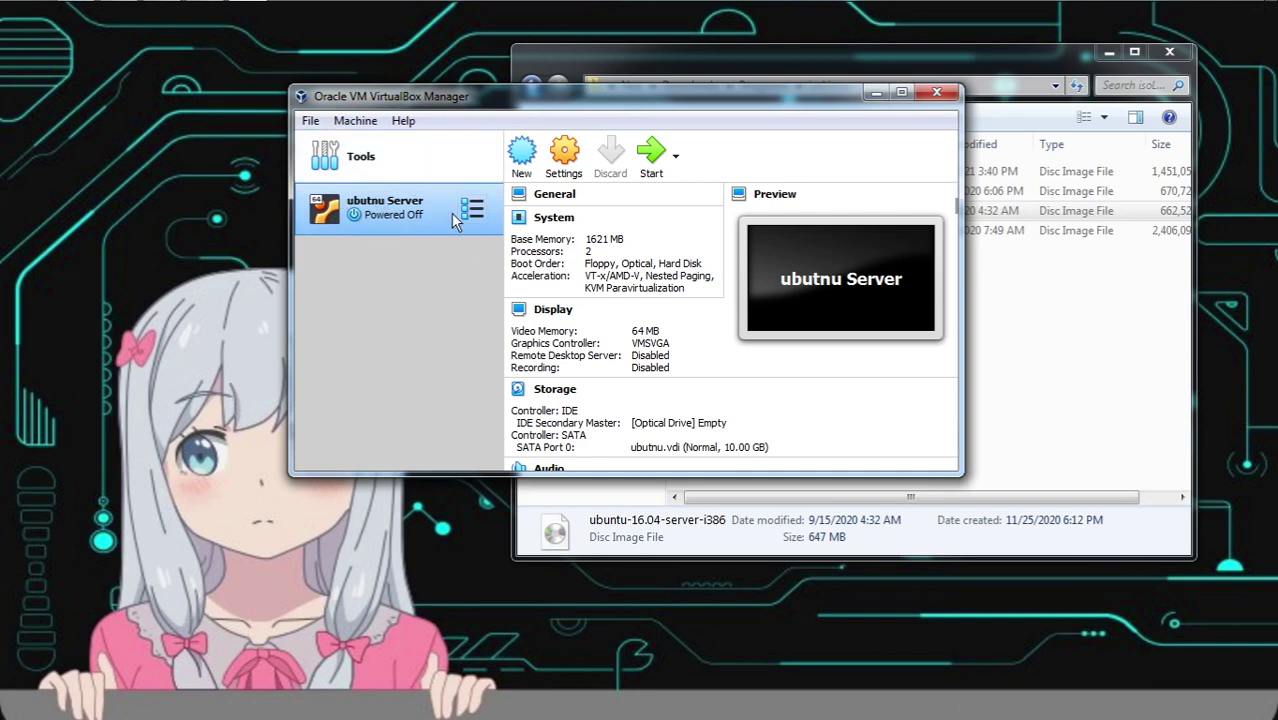
- Start creating a new virtual machine in VirtualBox and name it ubuntu
{"action": "left_click", "coordinate": [522, 158]}
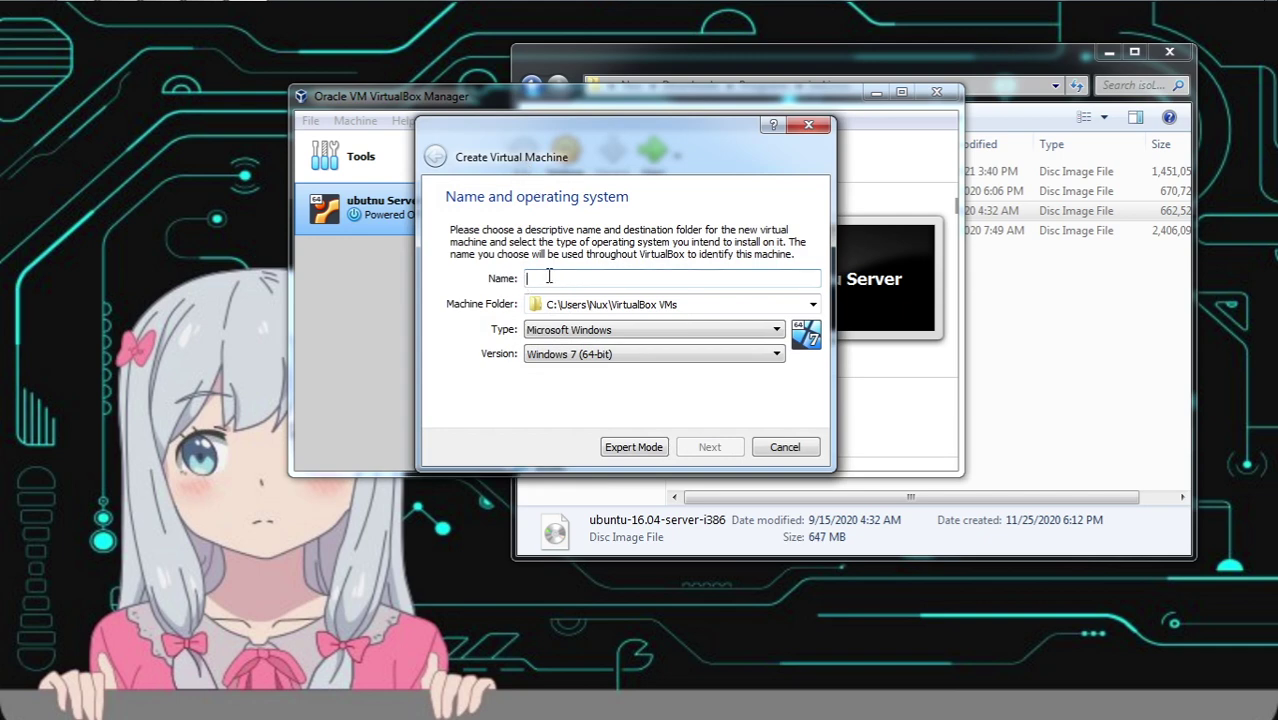
{"action": "left_click_drag", "start_coordinate": [622, 138], "coordinate": [507, 165]}
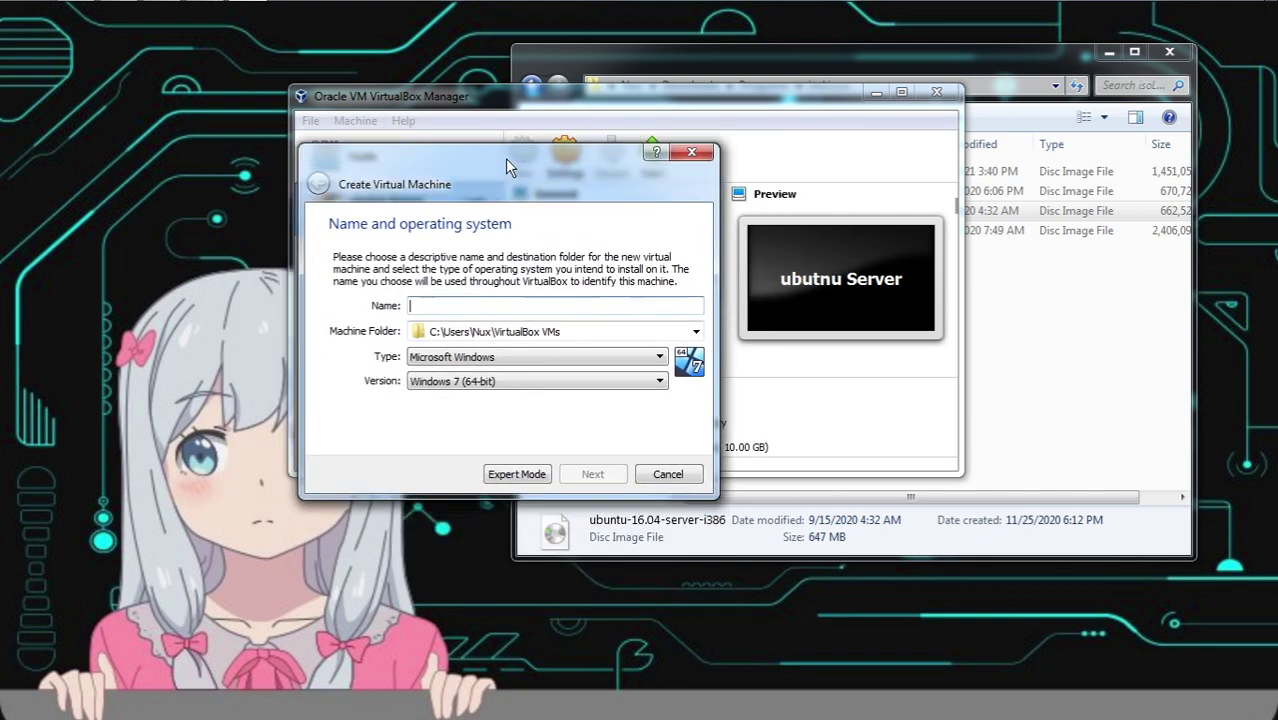
{"action": "type", "text": "ubuntu"}
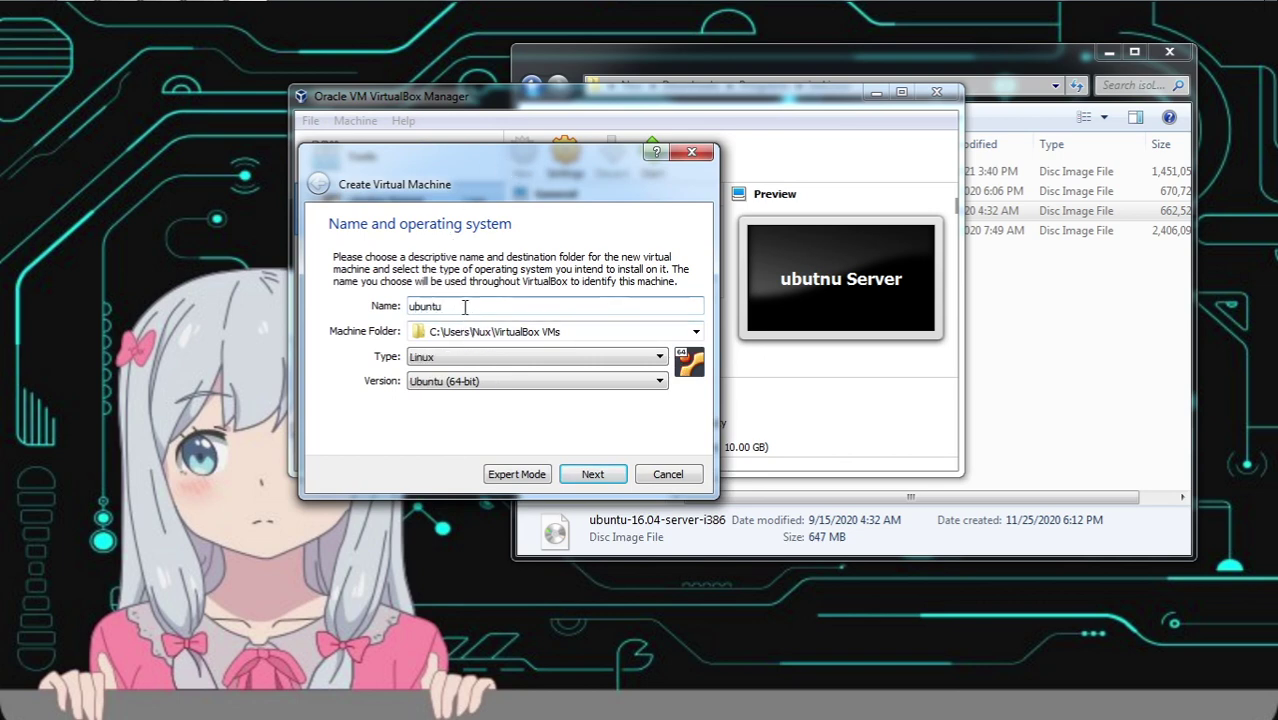
- Check the operating system types offered for the new virtual machine and leave Linux selected
{"action": "left_click", "coordinate": [478, 364]}
{"action": "left_click", "coordinate": [477, 367]}
{"action": "left_click", "coordinate": [478, 366]}
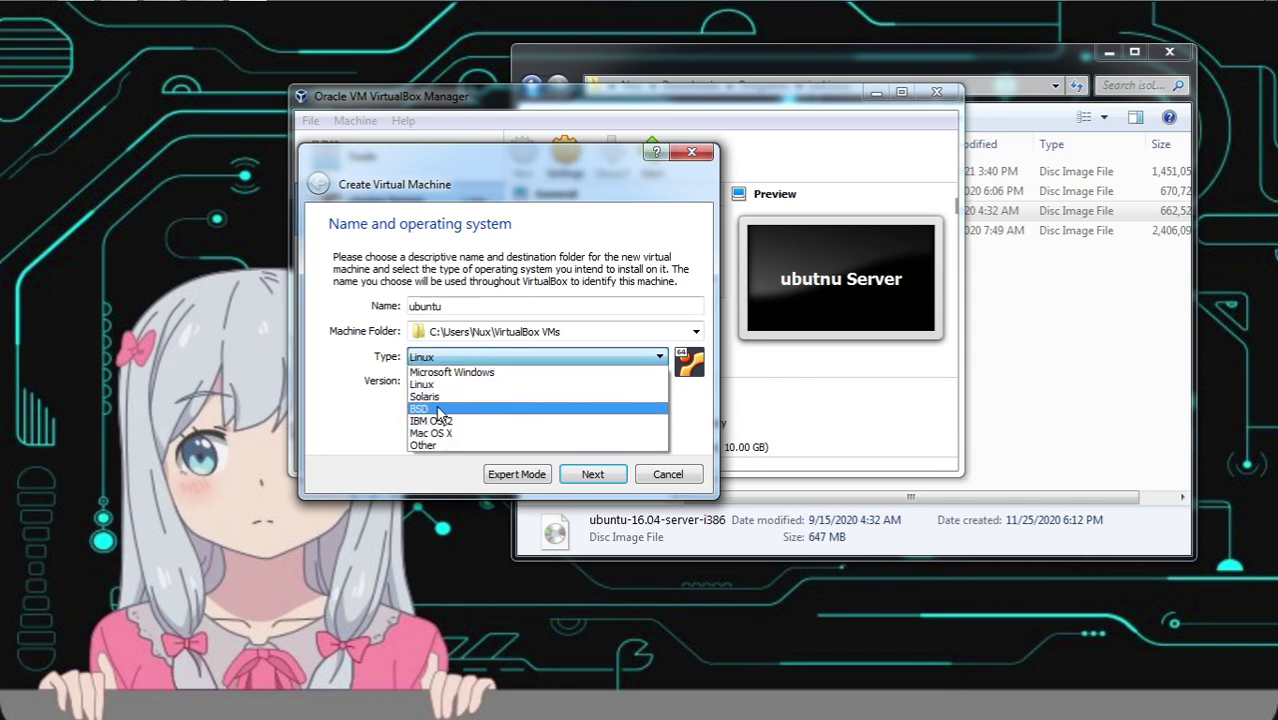
{"action": "left_click", "coordinate": [444, 356]}
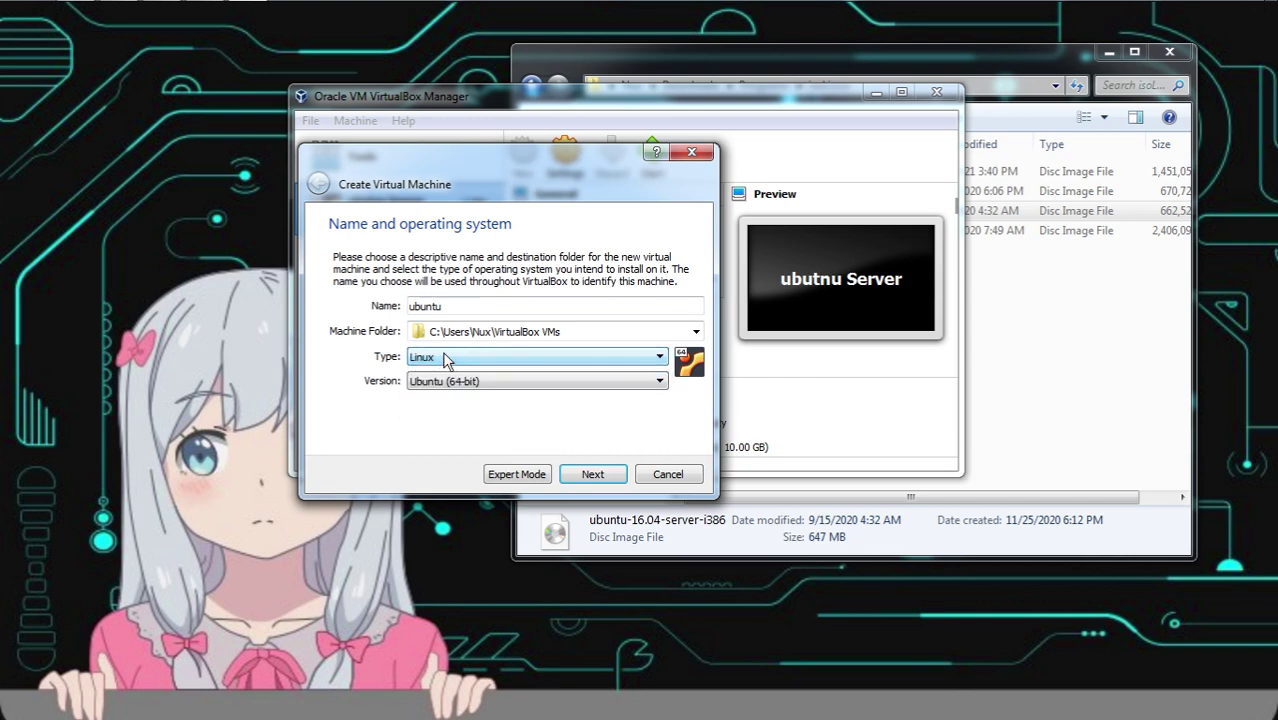
{"action": "left_click", "coordinate": [443, 355]}
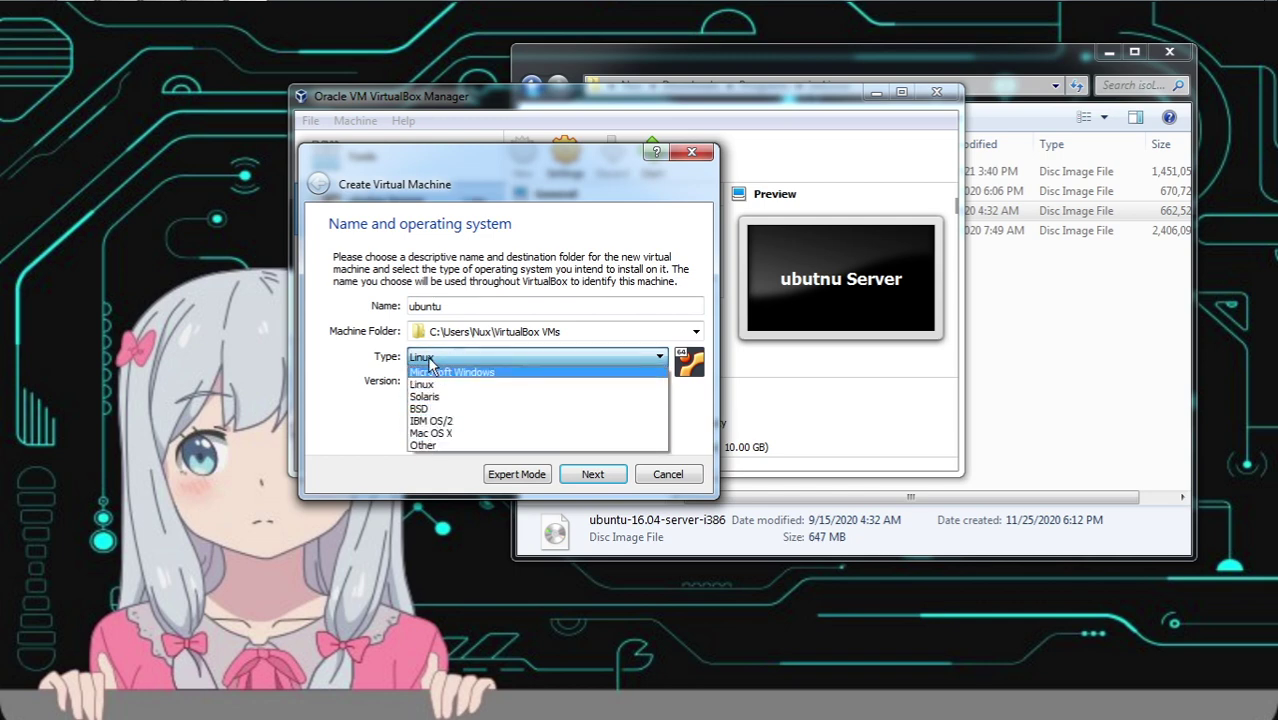
{"action": "left_click", "coordinate": [436, 362]}
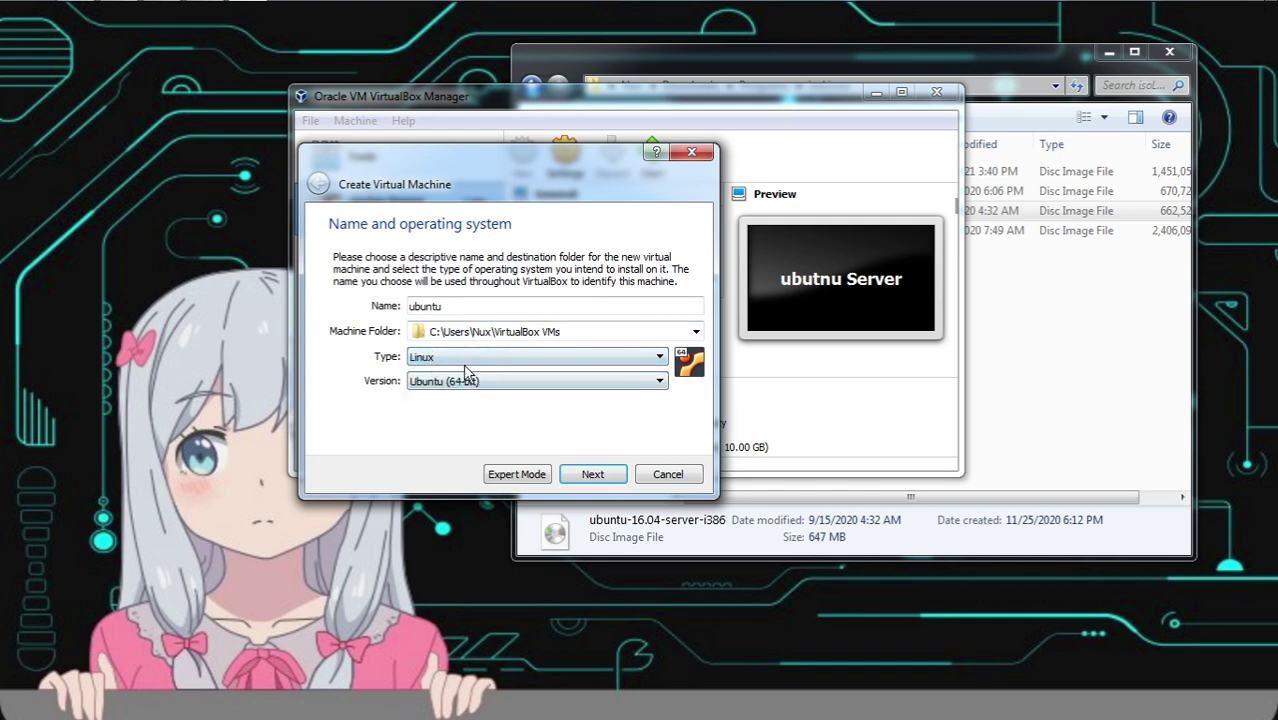
- Keep Linux as the type and Ubuntu (64-bit) as the version, and continue to the memory size settings
{"action": "left_click", "coordinate": [464, 352]}
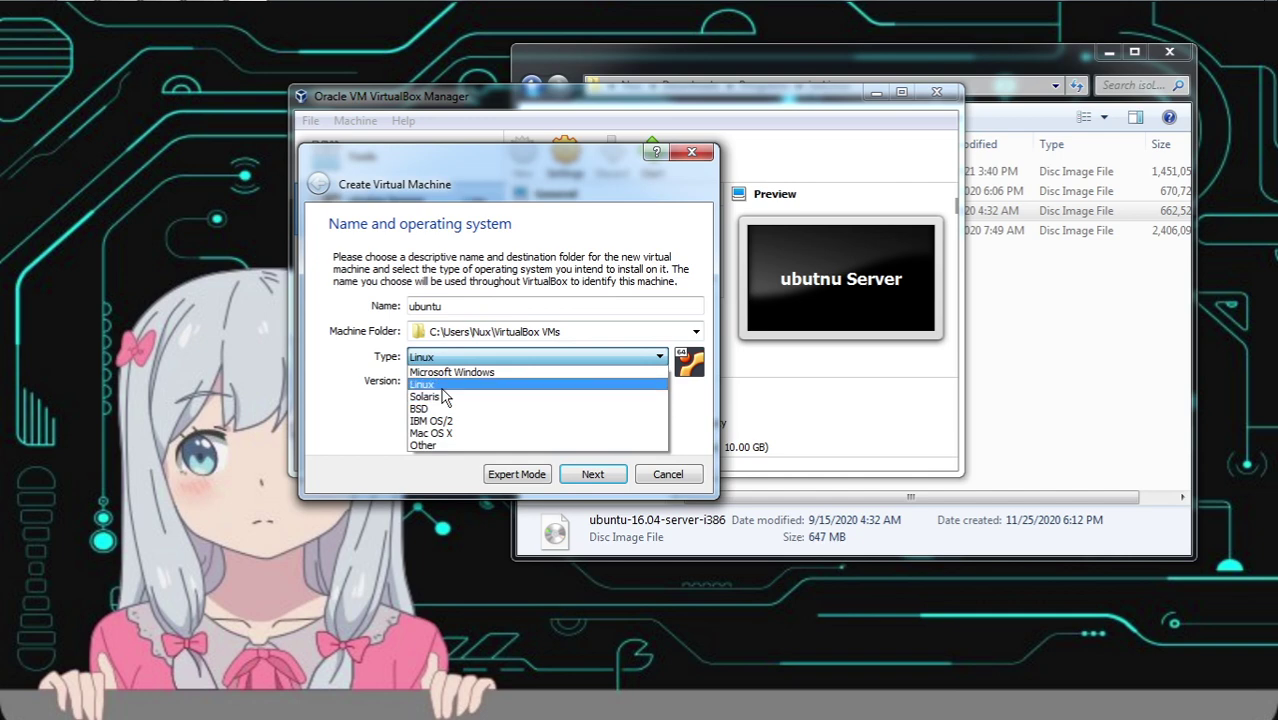
{"action": "left_click", "coordinate": [445, 389]}
{"action": "left_click", "coordinate": [445, 388]}
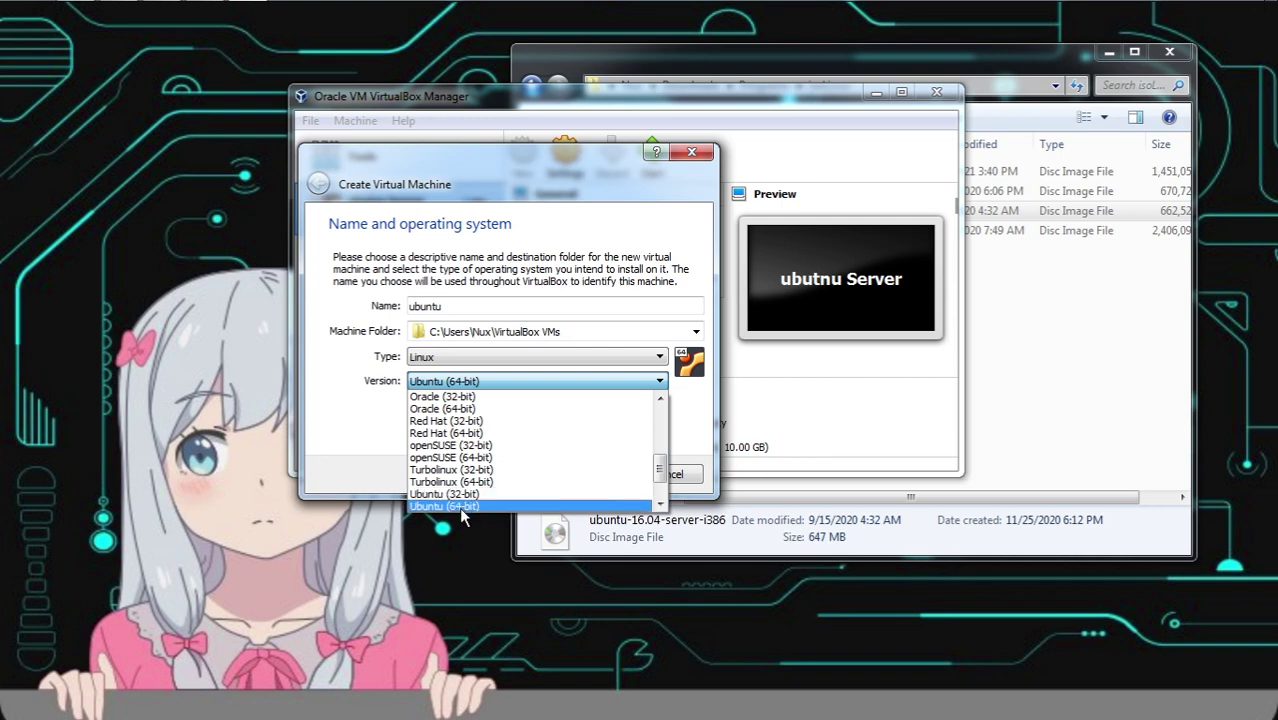
{"action": "mouse_move", "coordinate": [167, 10]}
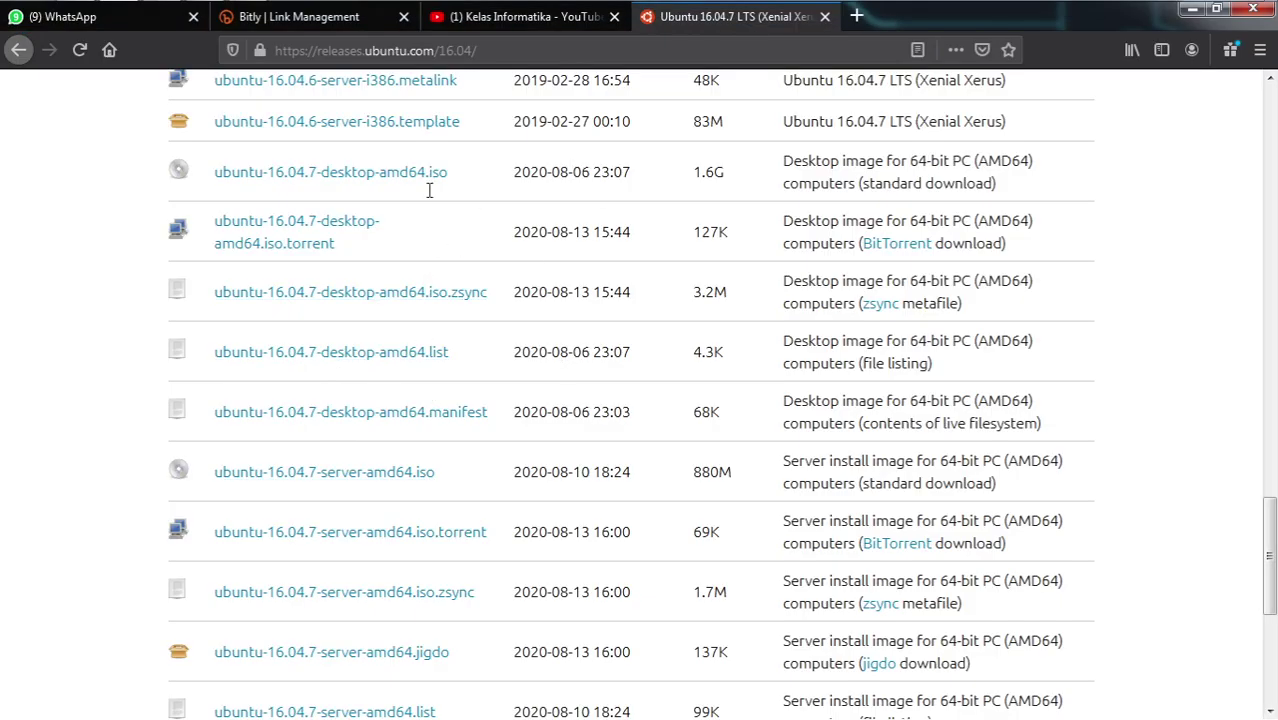
{"action": "mouse_move", "coordinate": [229, 10]}
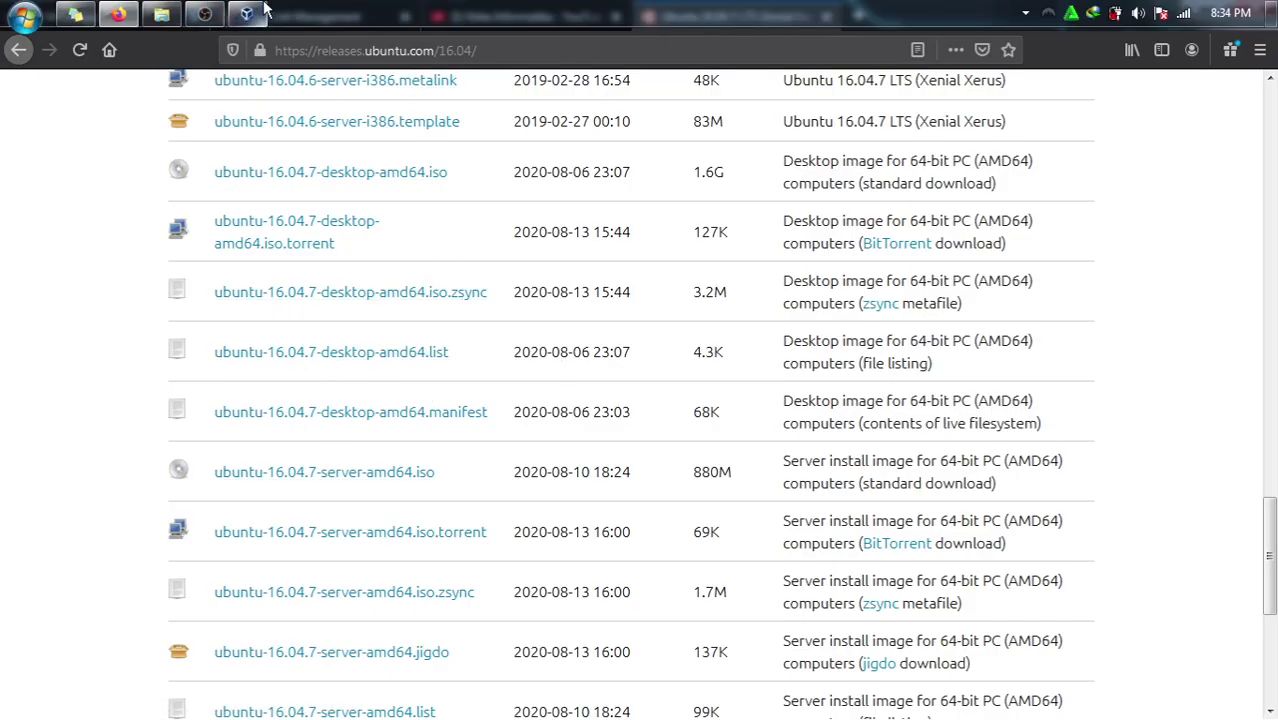
{"action": "left_click", "coordinate": [242, 12]}
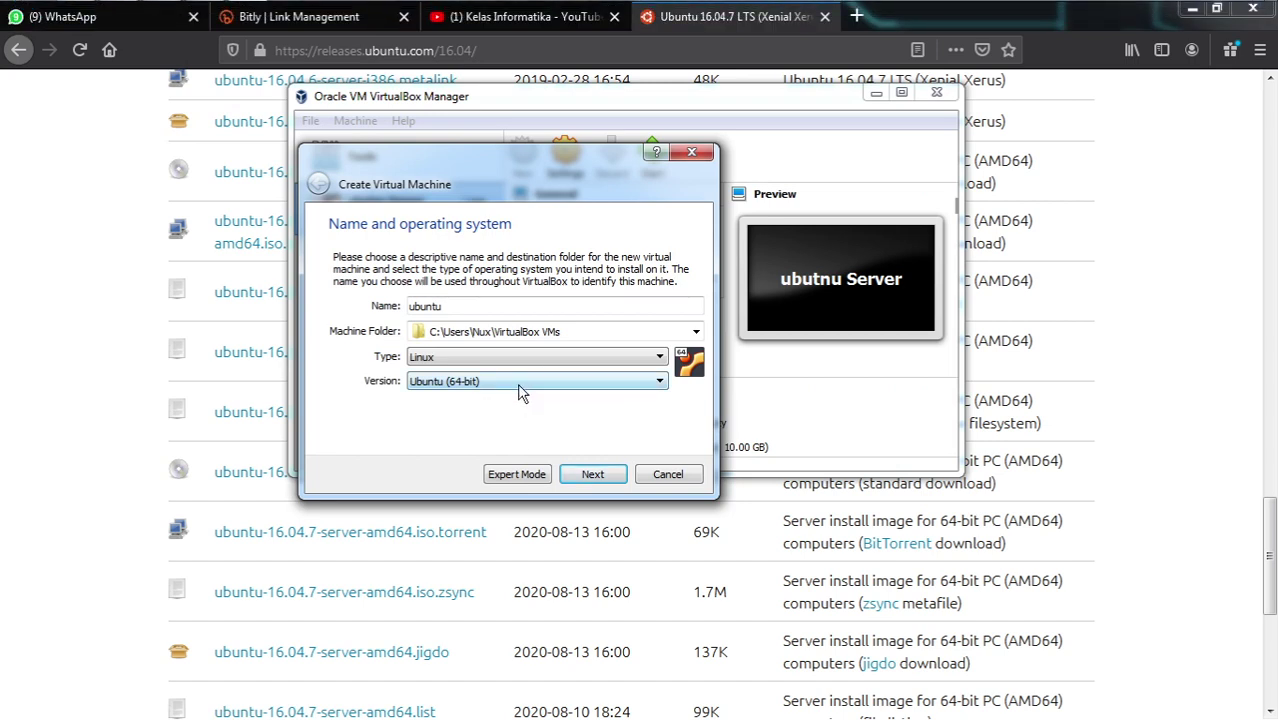
{"action": "left_click", "coordinate": [600, 475]}
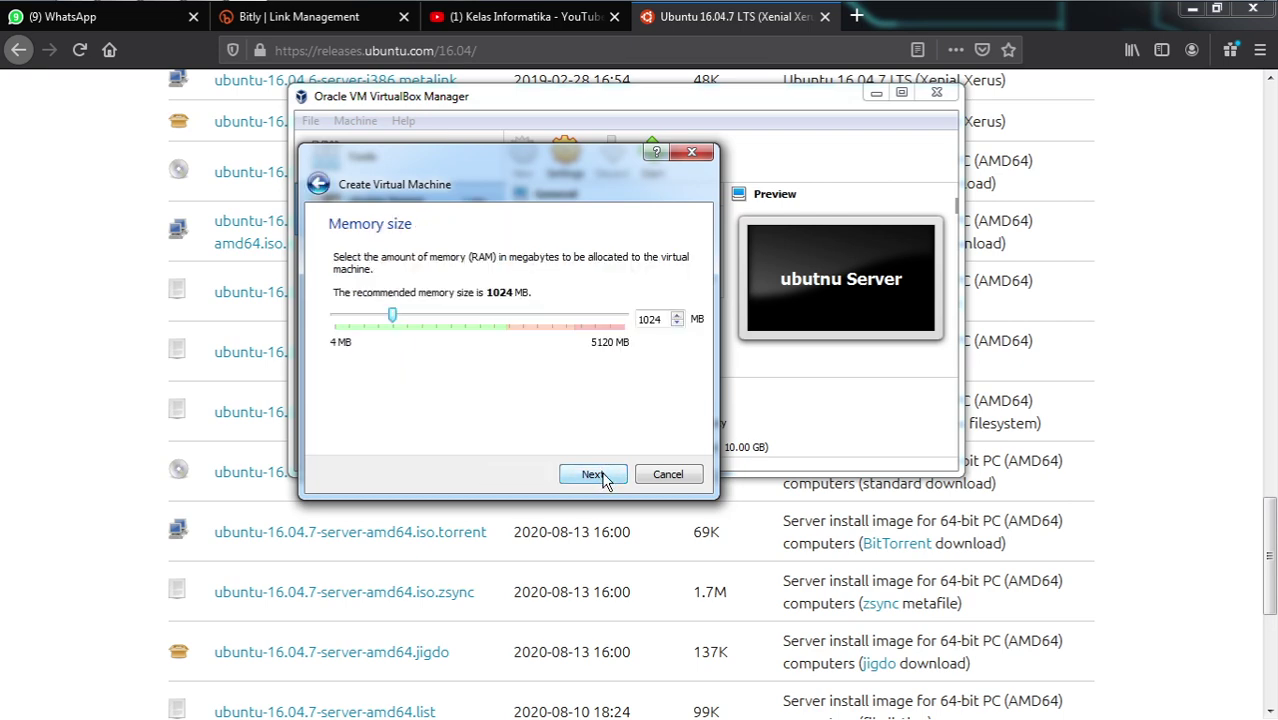
- Minimize the browser and file windows, set the new machine's memory to 512 MB, and continue to the hard disk options
{"action": "left_click", "coordinate": [1192, 9]}
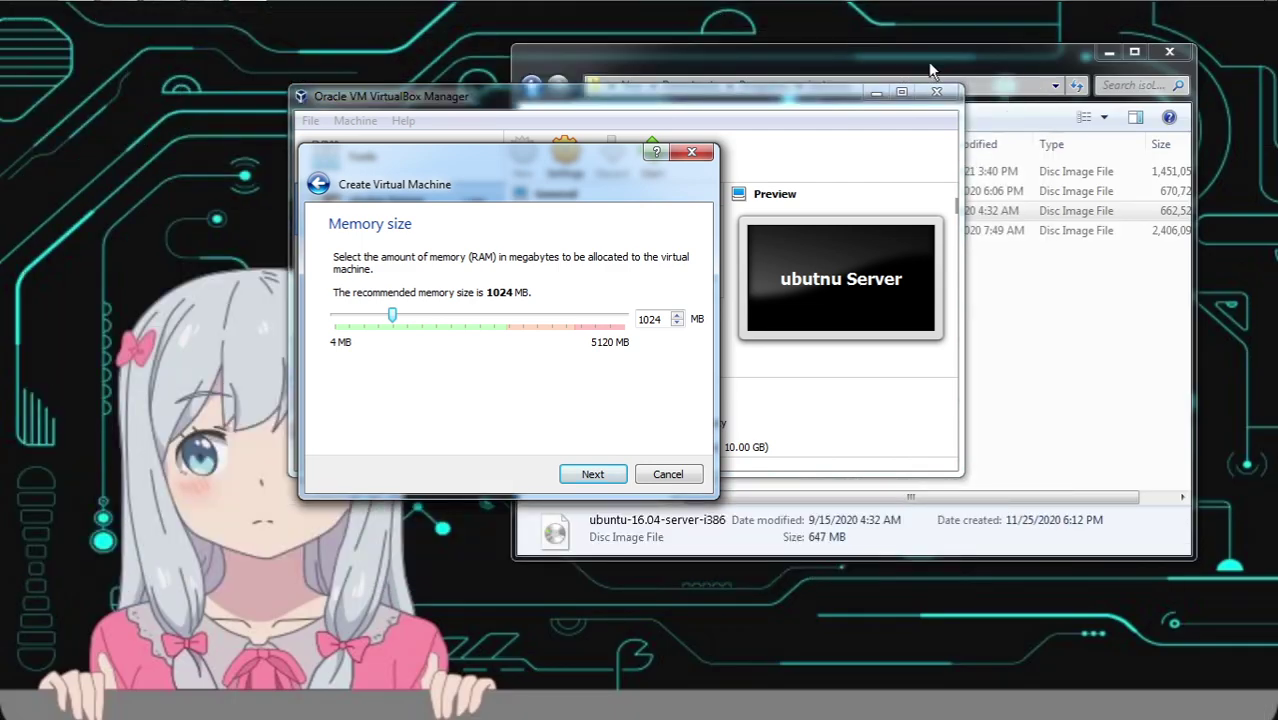
{"action": "left_click", "coordinate": [1108, 55]}
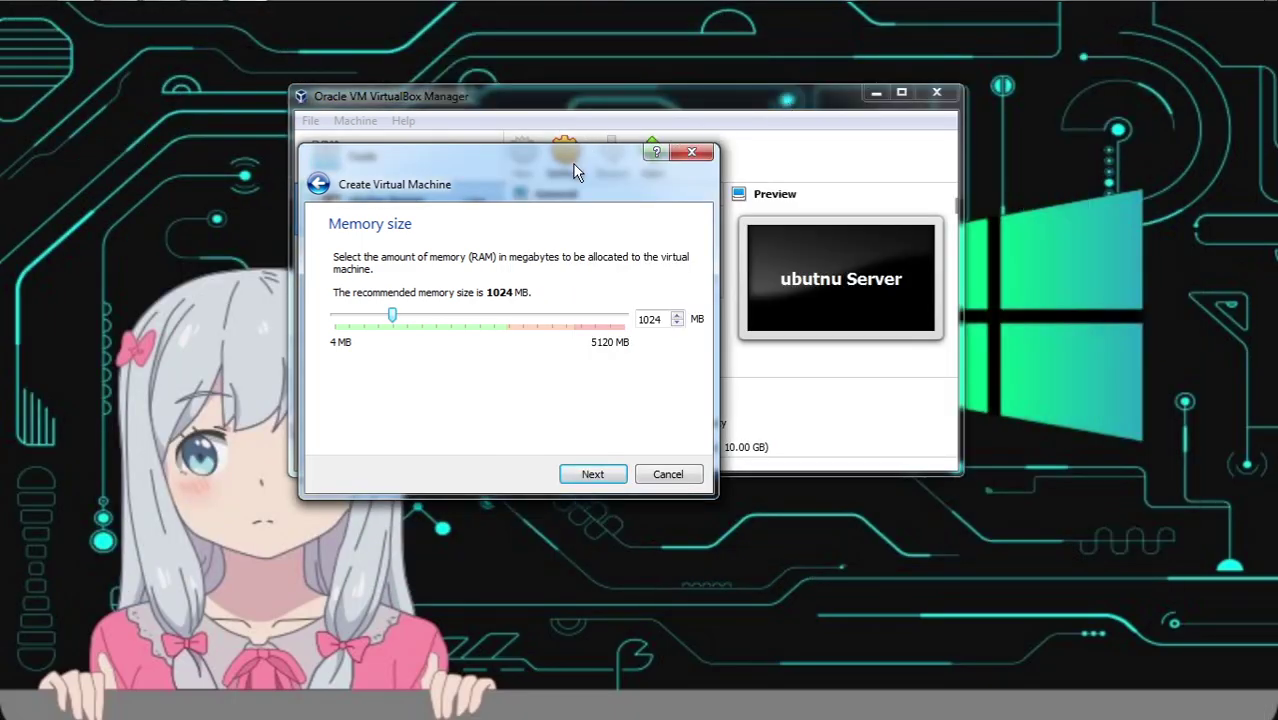
{"action": "left_click_drag", "start_coordinate": [575, 172], "coordinate": [616, 129]}
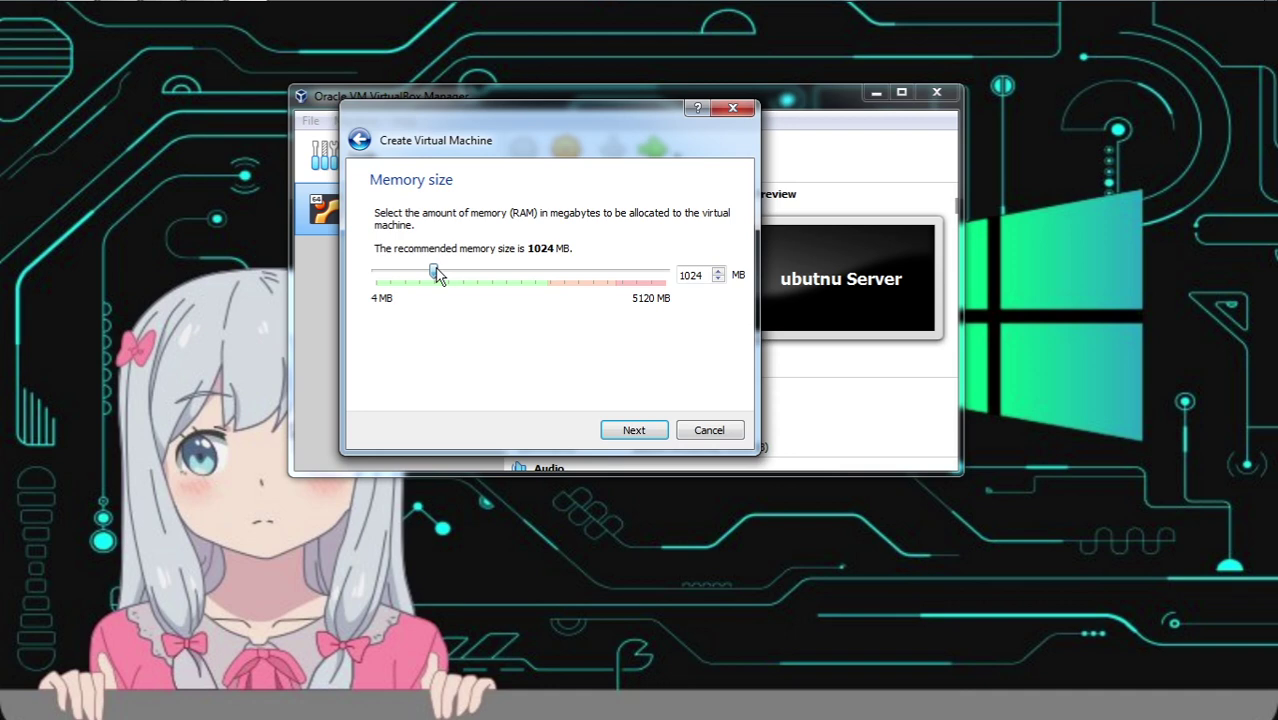
{"action": "left_click_drag", "start_coordinate": [427, 283], "coordinate": [413, 293]}
{"action": "left_click", "coordinate": [622, 430]}
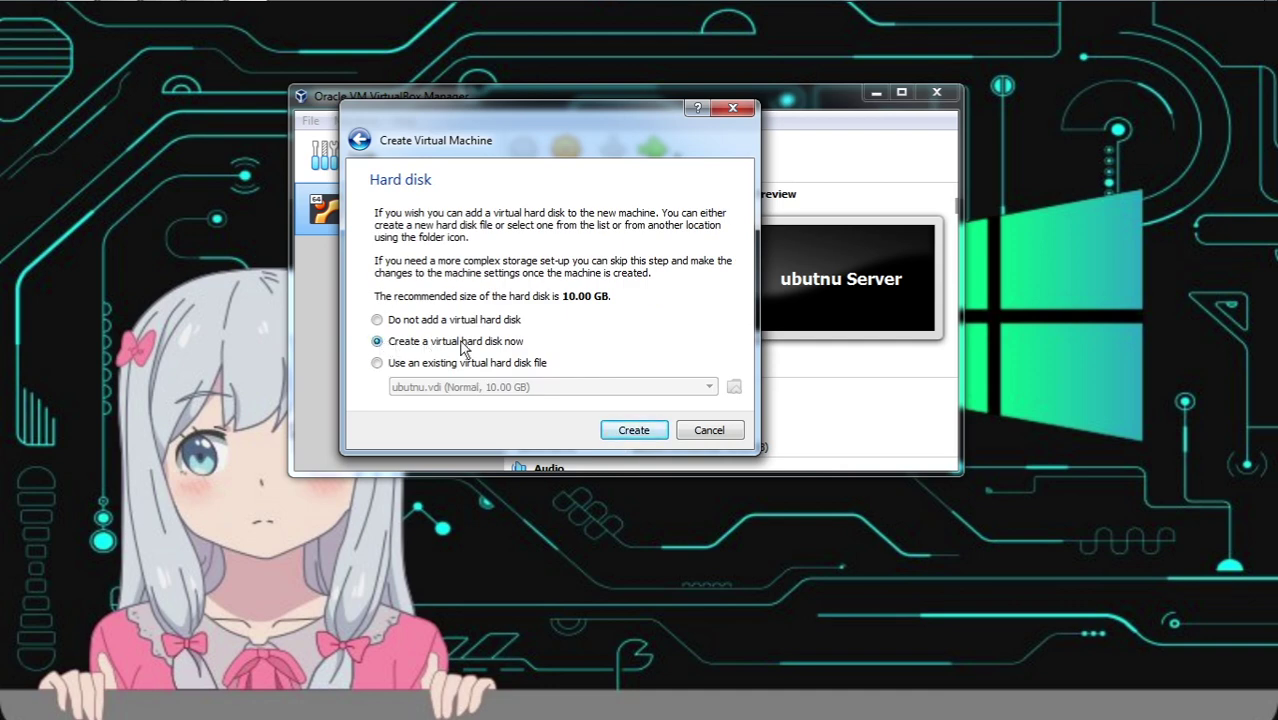
- Create a new virtual hard disk of type VDI (VirtualBox Disk Image) with dynamically allocated storage
{"action": "left_click", "coordinate": [630, 430]}
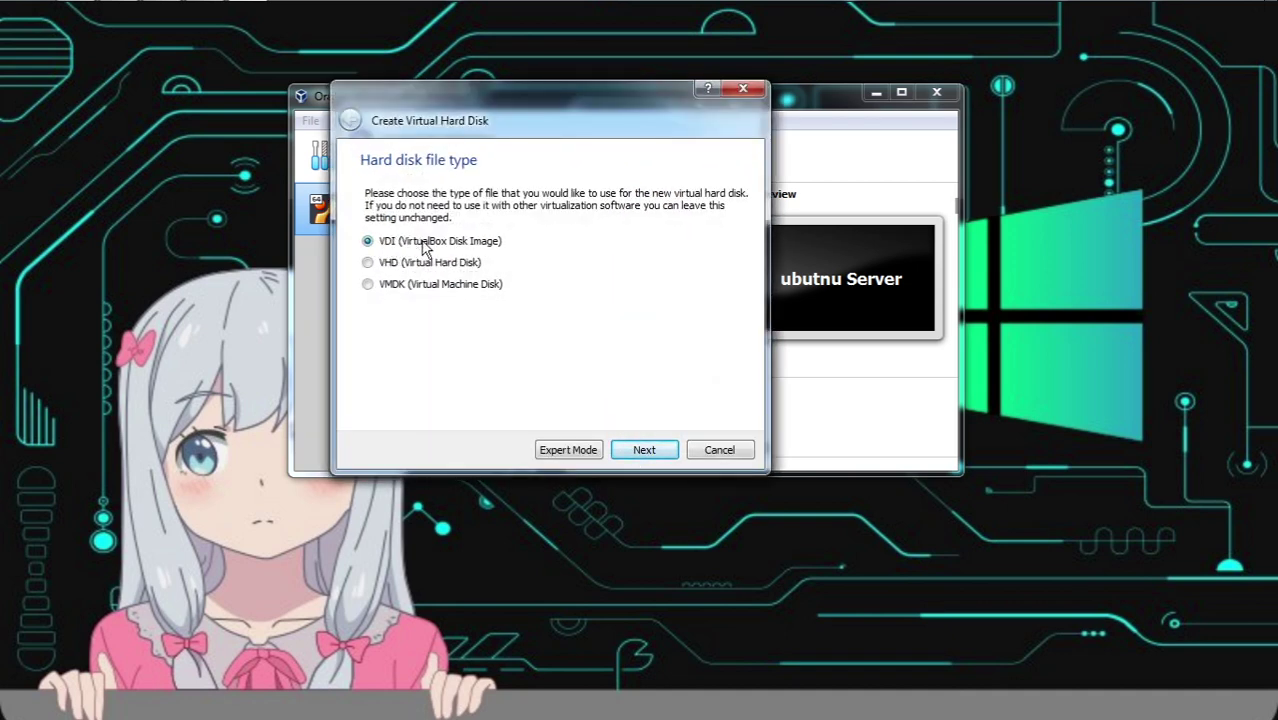
{"action": "left_click", "coordinate": [656, 451]}
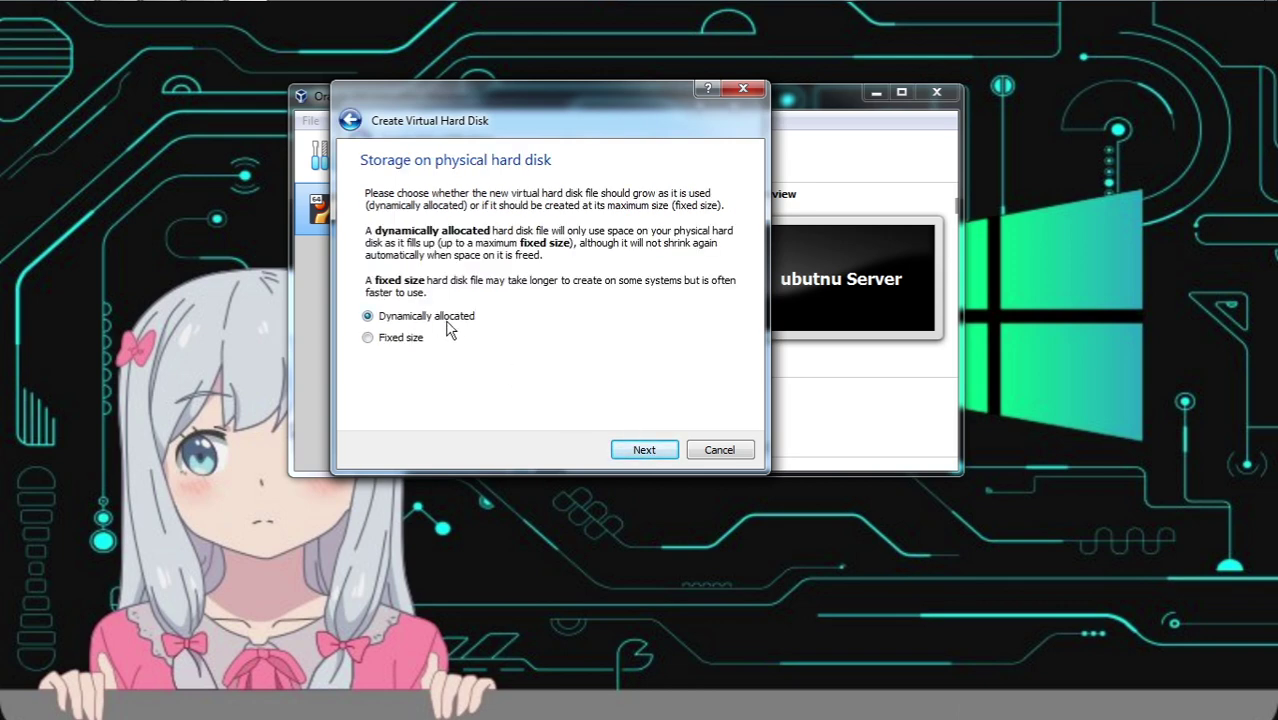
{"action": "left_click", "coordinate": [642, 451]}
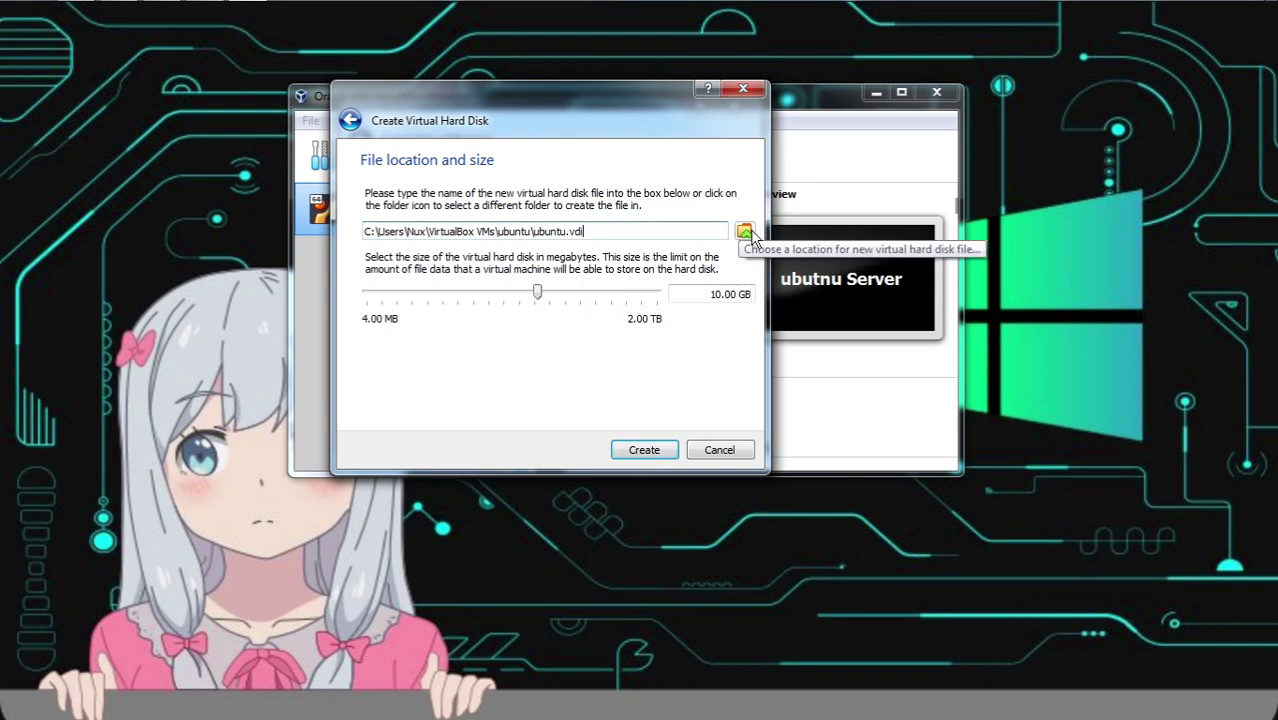
- Check the free space on the computer's drives in Windows Explorer and return to the virtual hard disk wizard
{"action": "mouse_move", "coordinate": [630, 231]}
{"action": "left_mouse_down"}
{"action": "mouse_move", "coordinate": [358, 226]}
{"action": "mouse_move", "coordinate": [622, 239]}
{"action": "left_mouse_up"}
{"action": "mouse_move", "coordinate": [456, 4]}
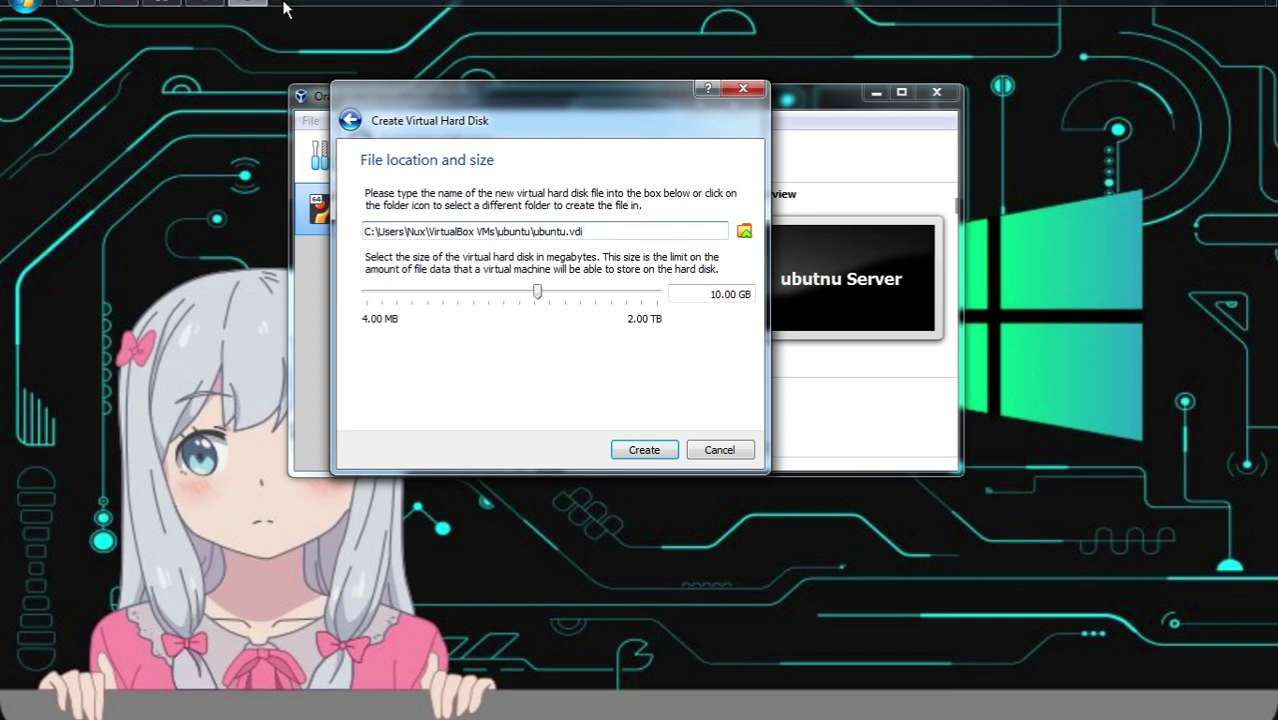
{"action": "left_click", "coordinate": [162, 12]}
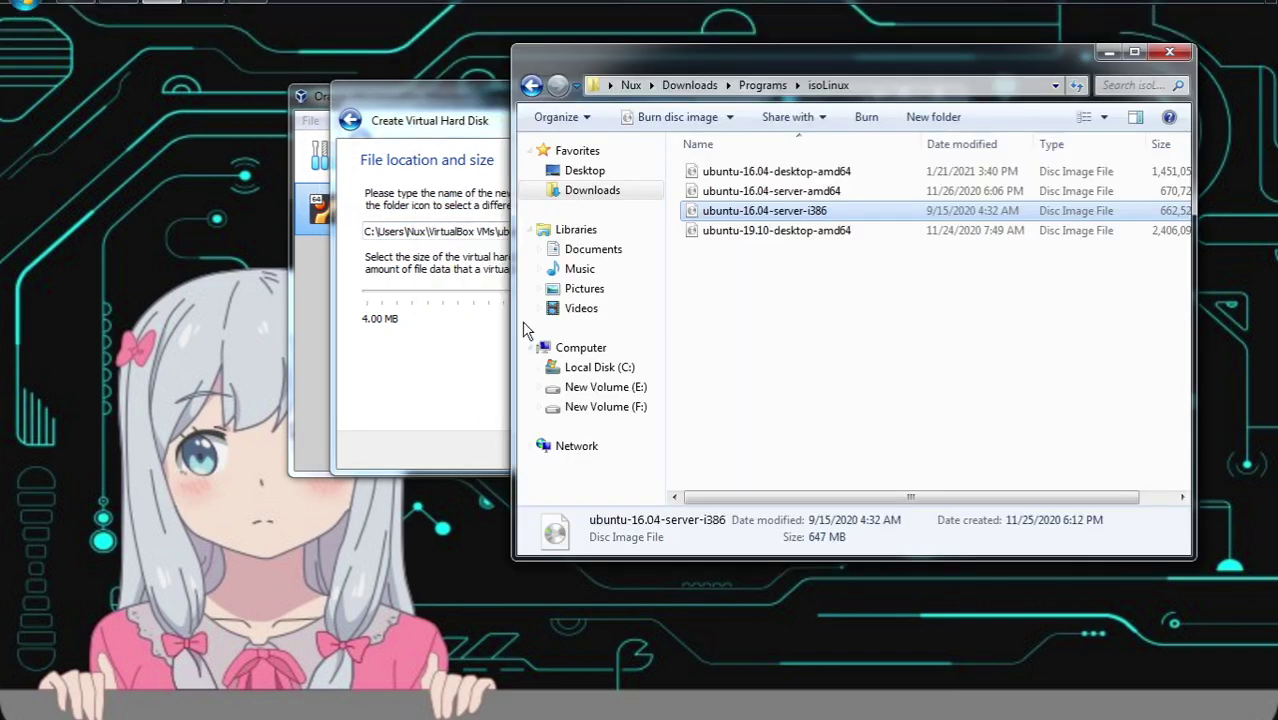
{"action": "left_click", "coordinate": [590, 347]}
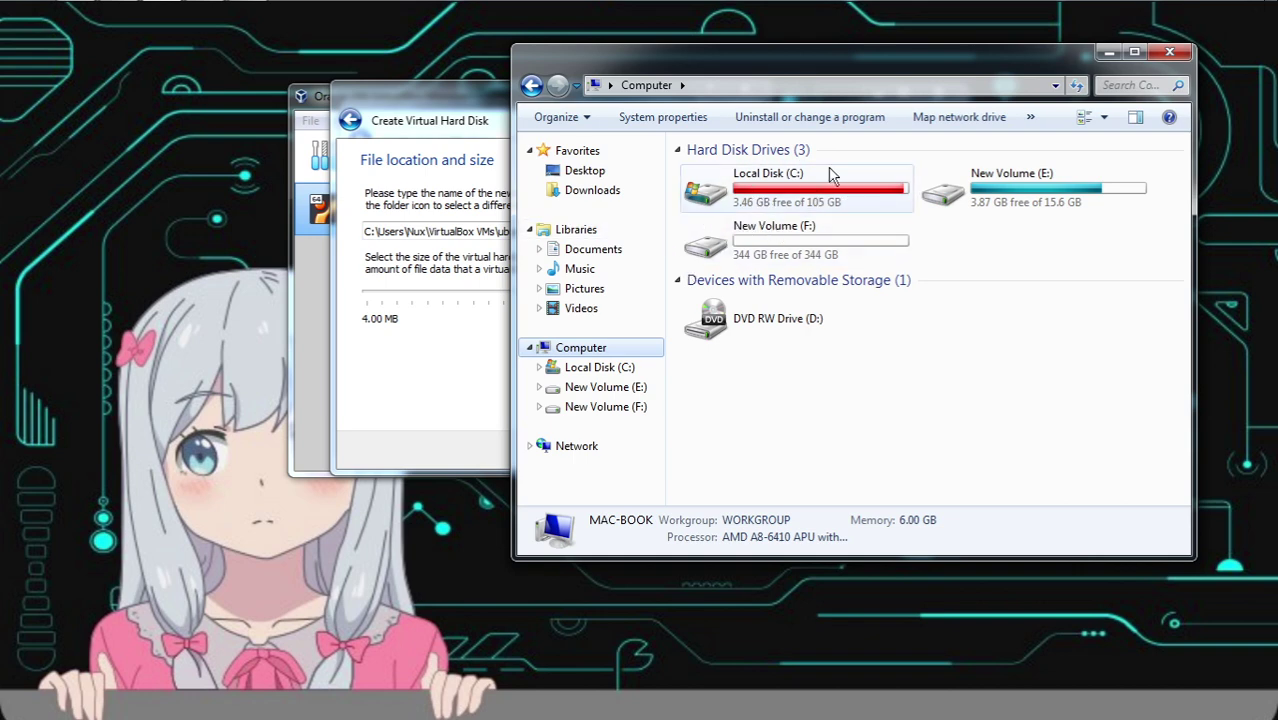
{"action": "left_click", "coordinate": [479, 218]}
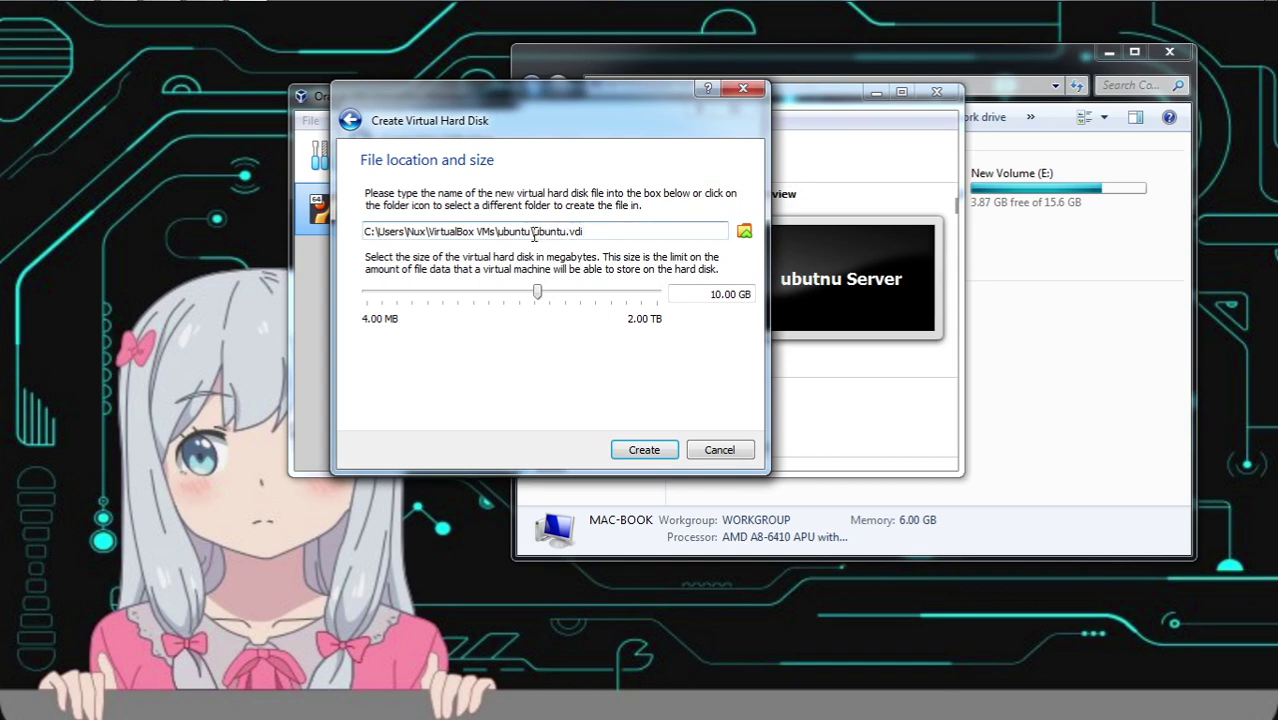
- Set the virtual hard disk file's location to New Volume (F:) with the file name ubuntu
{"action": "left_click_drag", "start_coordinate": [534, 234], "coordinate": [615, 240]}
{"action": "type", "text": "ubuntu.vdi"}
{"action": "left_click", "coordinate": [743, 232]}
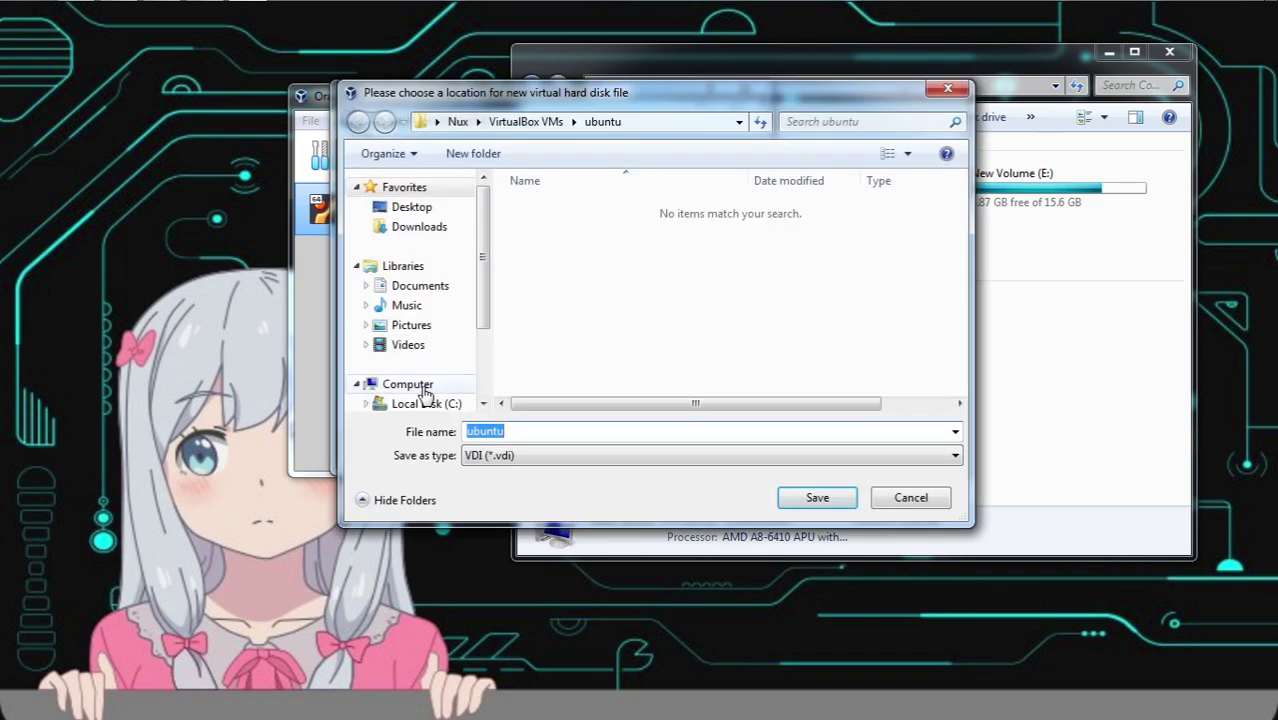
{"action": "left_click", "coordinate": [420, 386]}
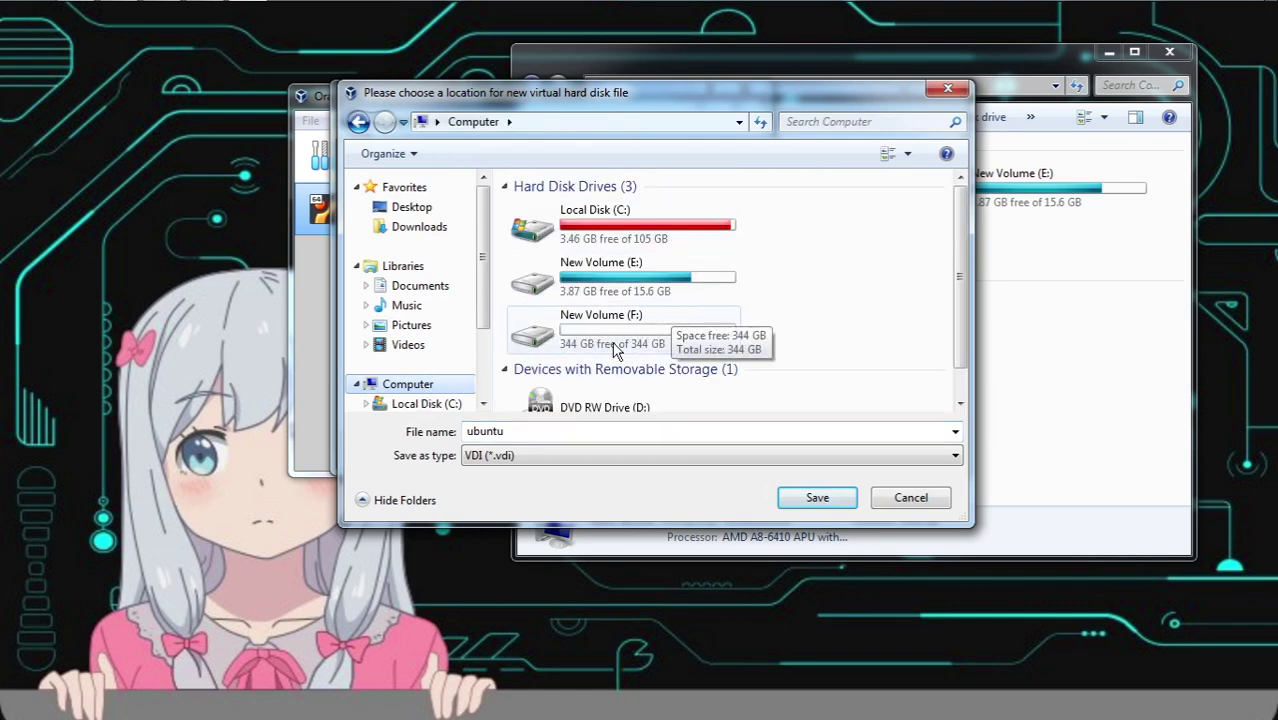
{"action": "double_click", "coordinate": [632, 345]}
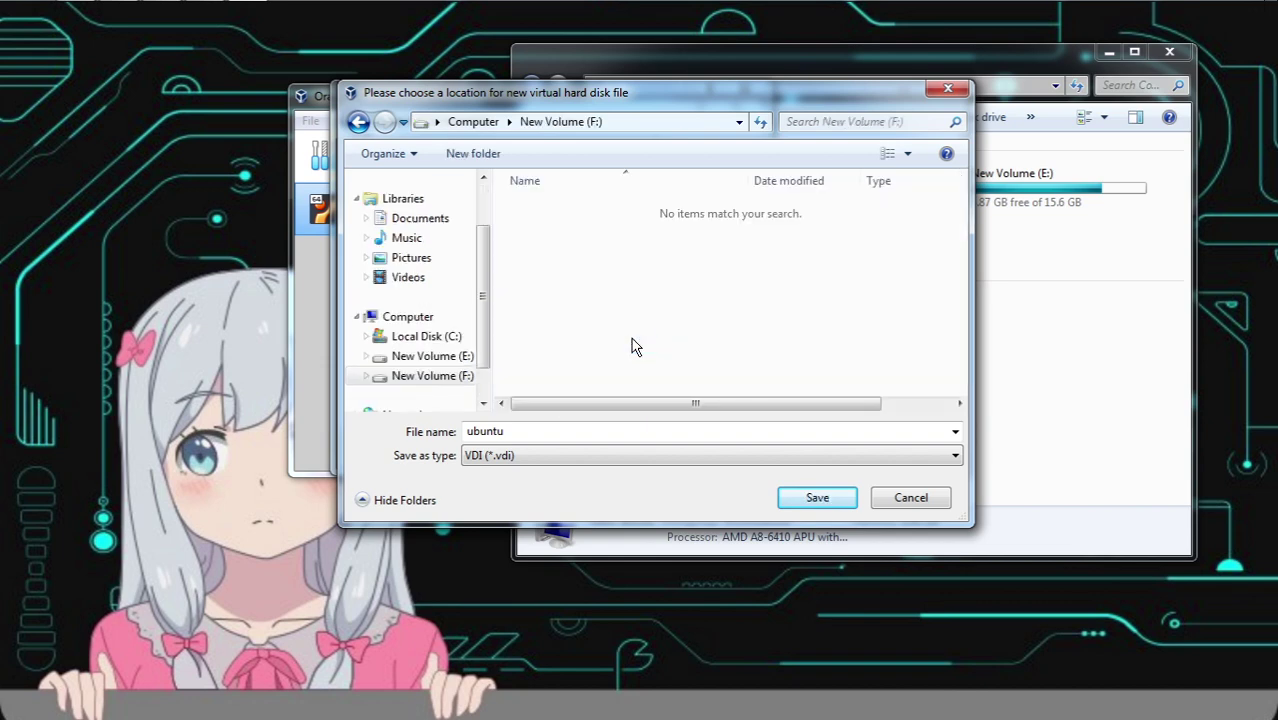
{"action": "left_click", "coordinate": [808, 498]}
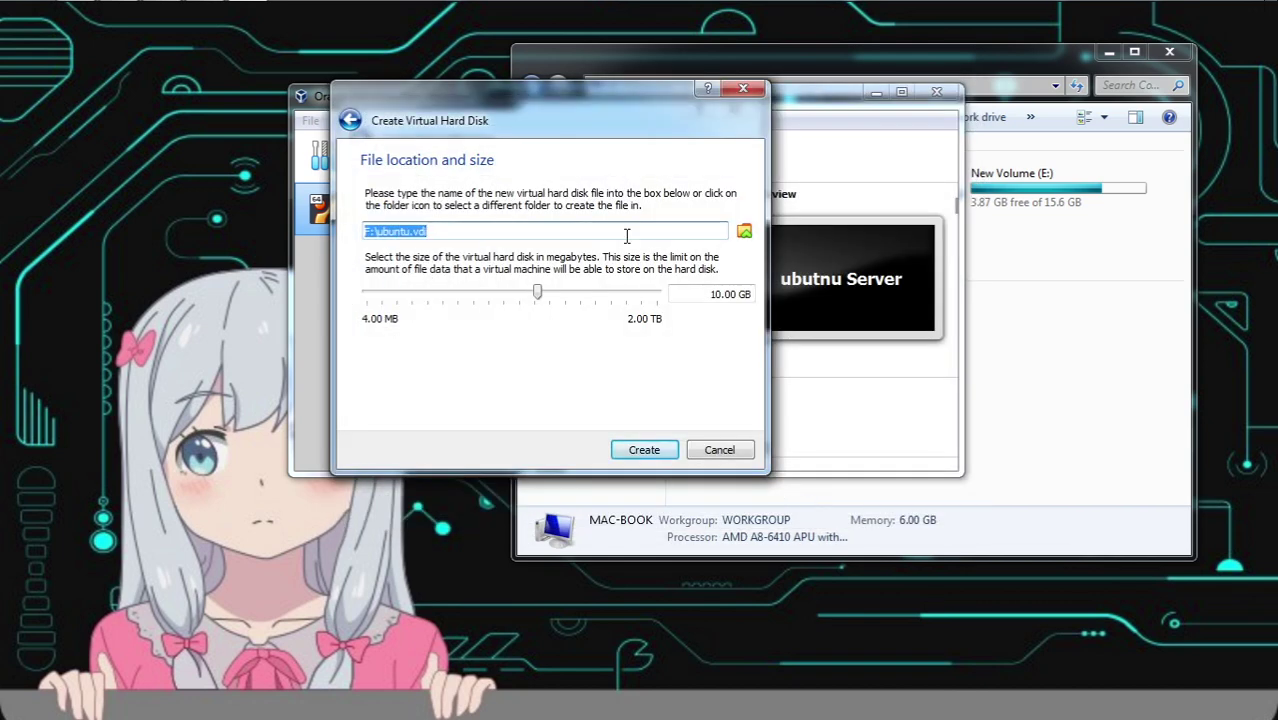
- Set the virtual hard disk's size to 10.22 GB and finish creating the machine
{"action": "left_click", "coordinate": [495, 232]}
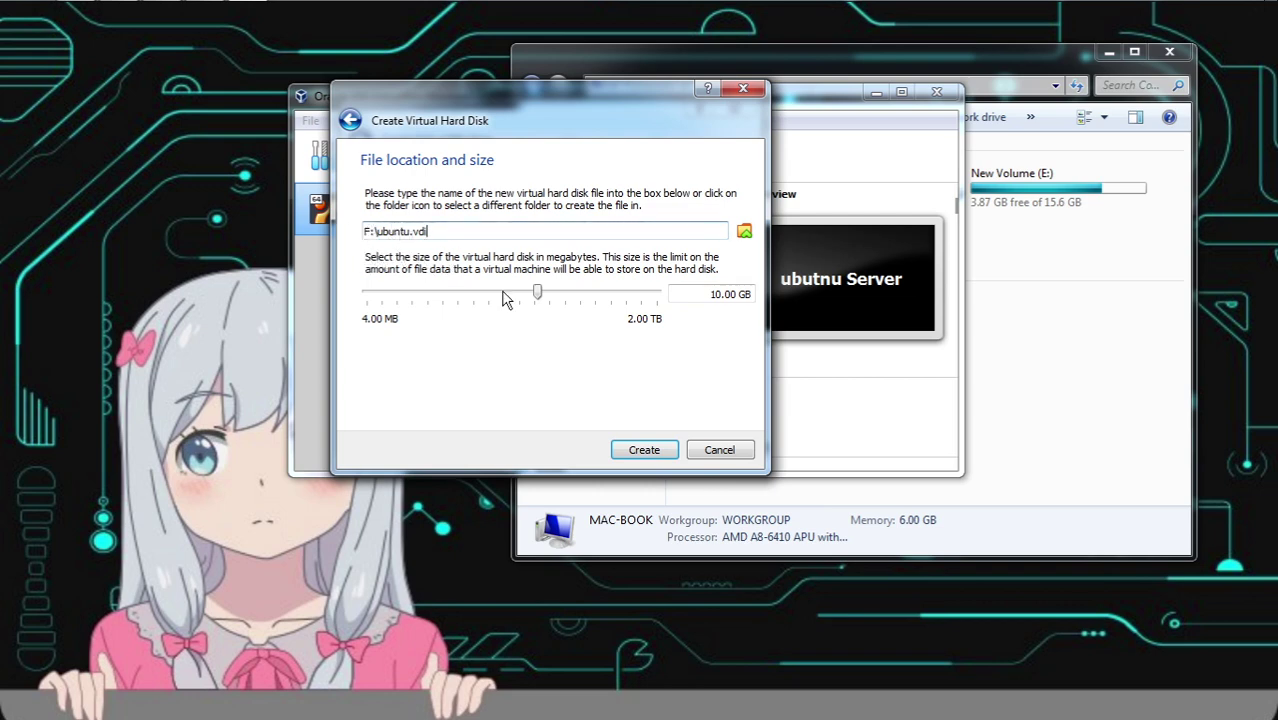
{"action": "mouse_move", "coordinate": [536, 294]}
{"action": "left_mouse_down"}
{"action": "mouse_move", "coordinate": [525, 288]}
{"action": "mouse_move", "coordinate": [538, 305]}
{"action": "mouse_move", "coordinate": [540, 294]}
{"action": "left_mouse_up"}
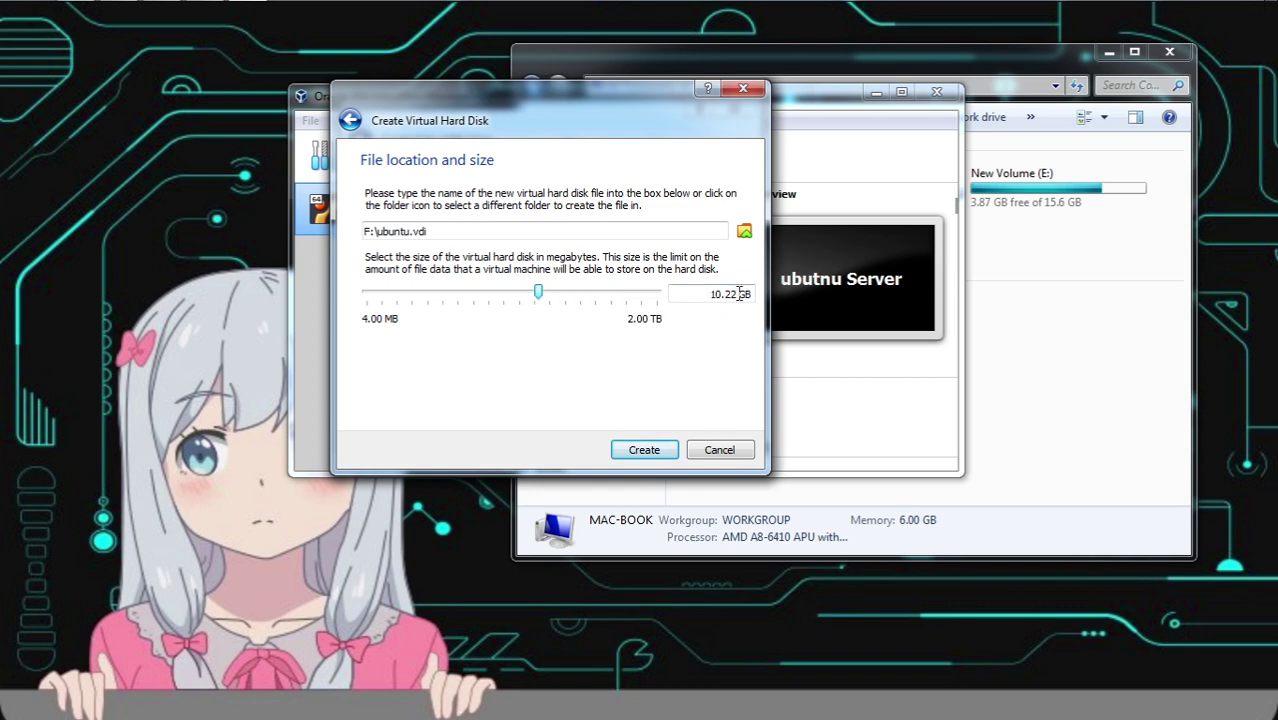
{"action": "left_click", "coordinate": [641, 451]}
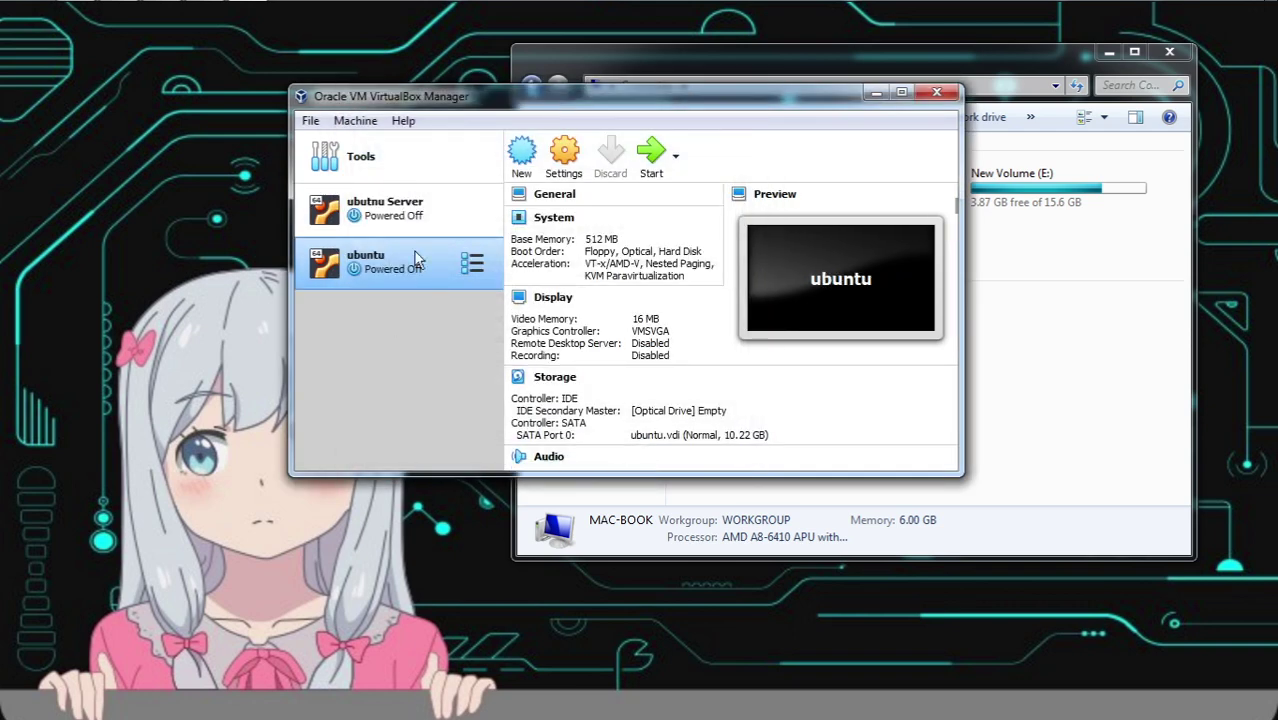
- View the existing ubutnu Server machine's details, reselect the new ubuntu machine and start it
{"action": "left_click", "coordinate": [380, 196]}
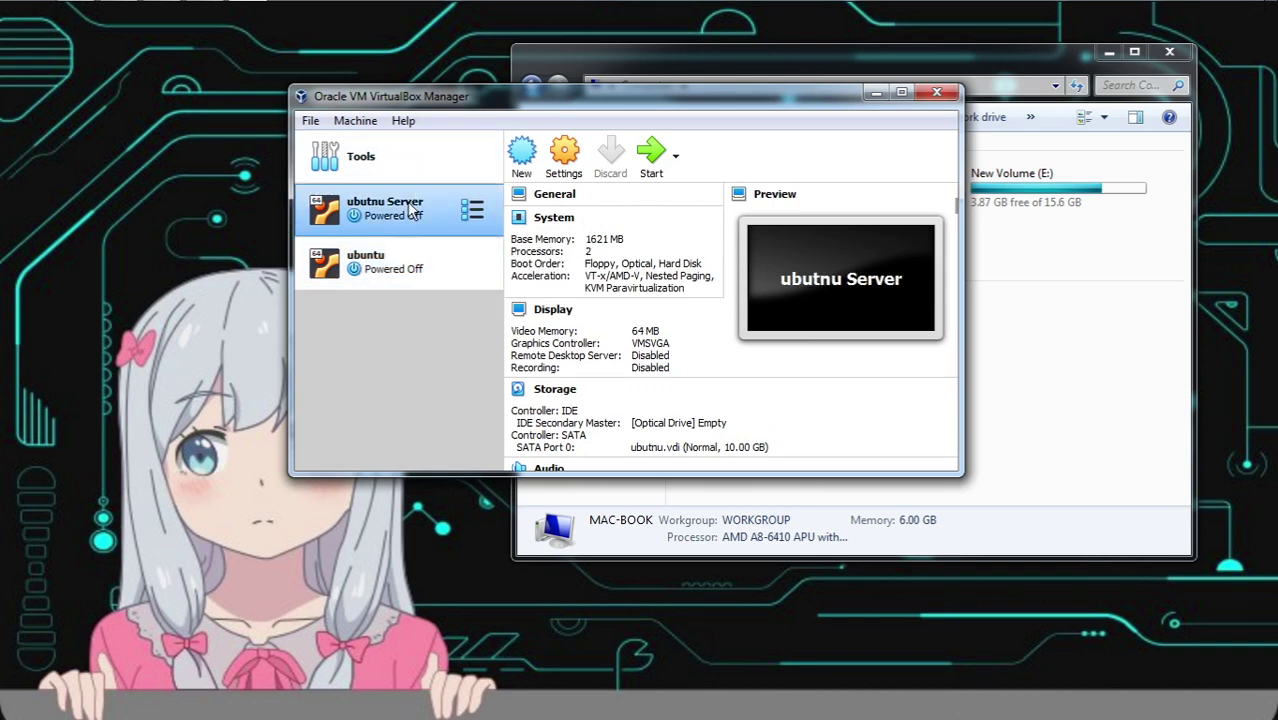
{"action": "left_click", "coordinate": [401, 262]}
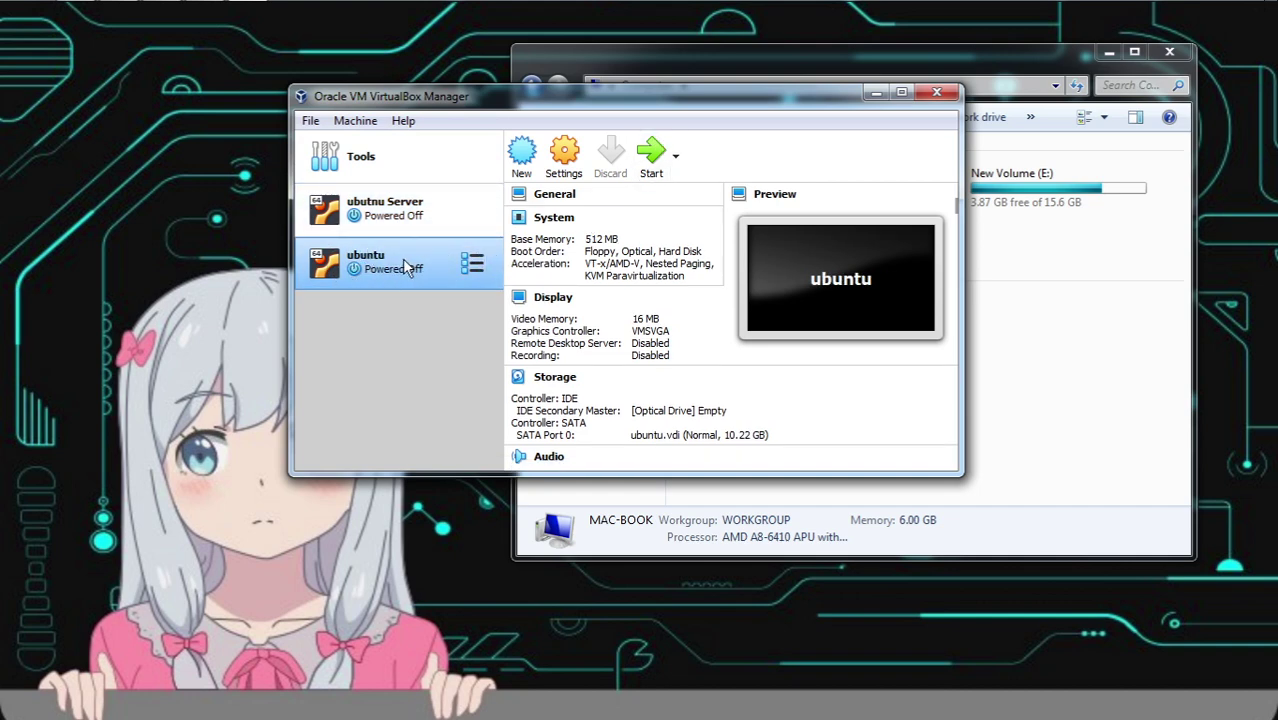
{"action": "left_click", "coordinate": [656, 168]}
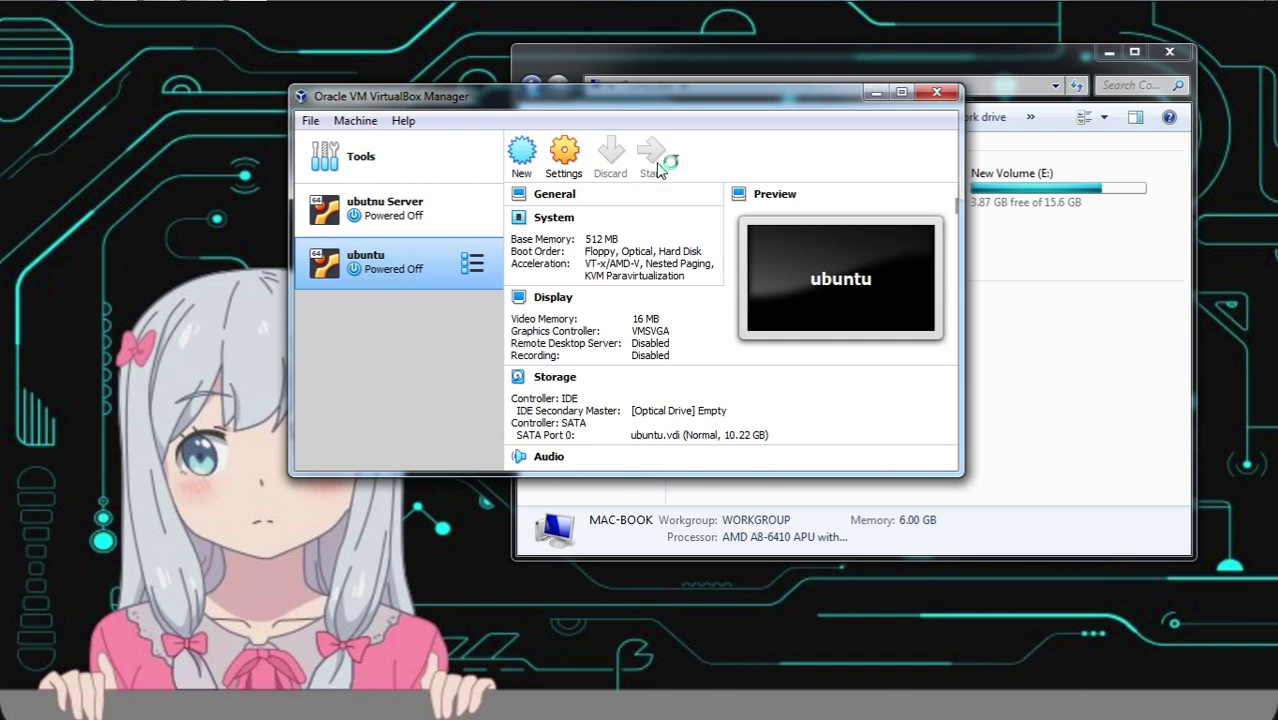
- Close the Computer window and minimize the VirtualBox Manager to reveal the starting machine's window
{"action": "left_click", "coordinate": [1170, 55]}
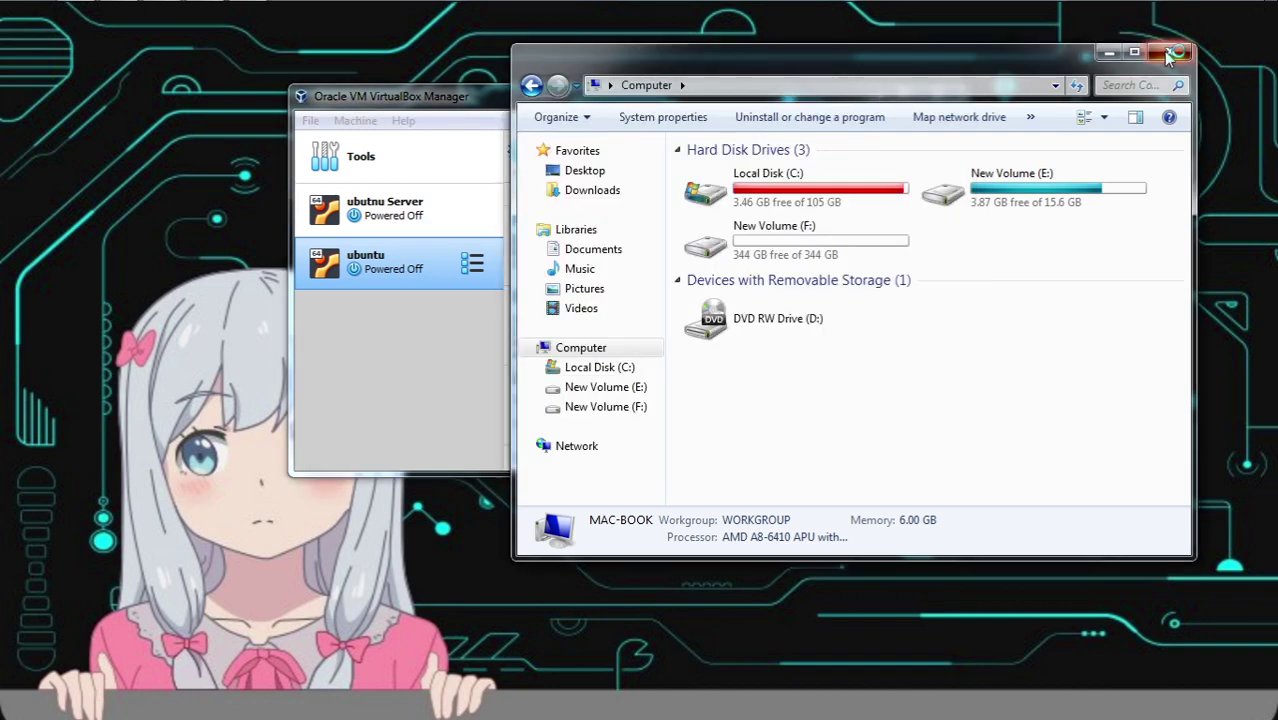
{"action": "left_click", "coordinate": [1168, 55]}
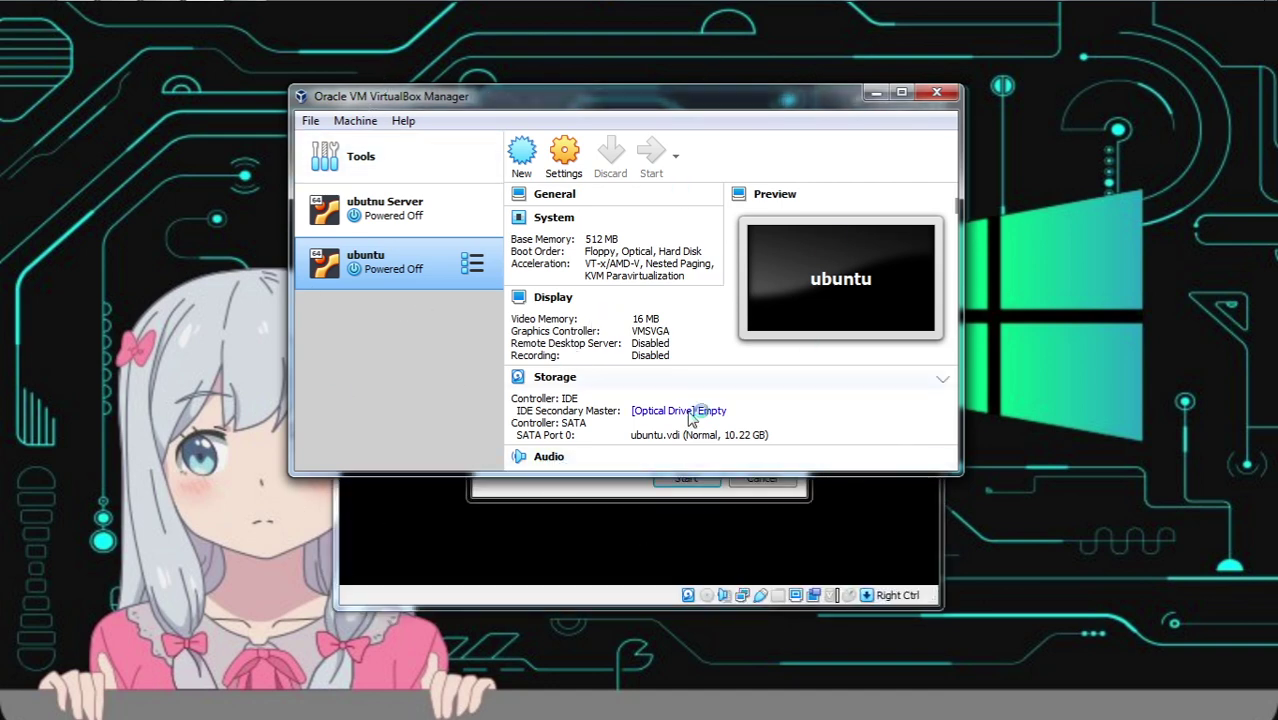
{"action": "left_click", "coordinate": [879, 92]}
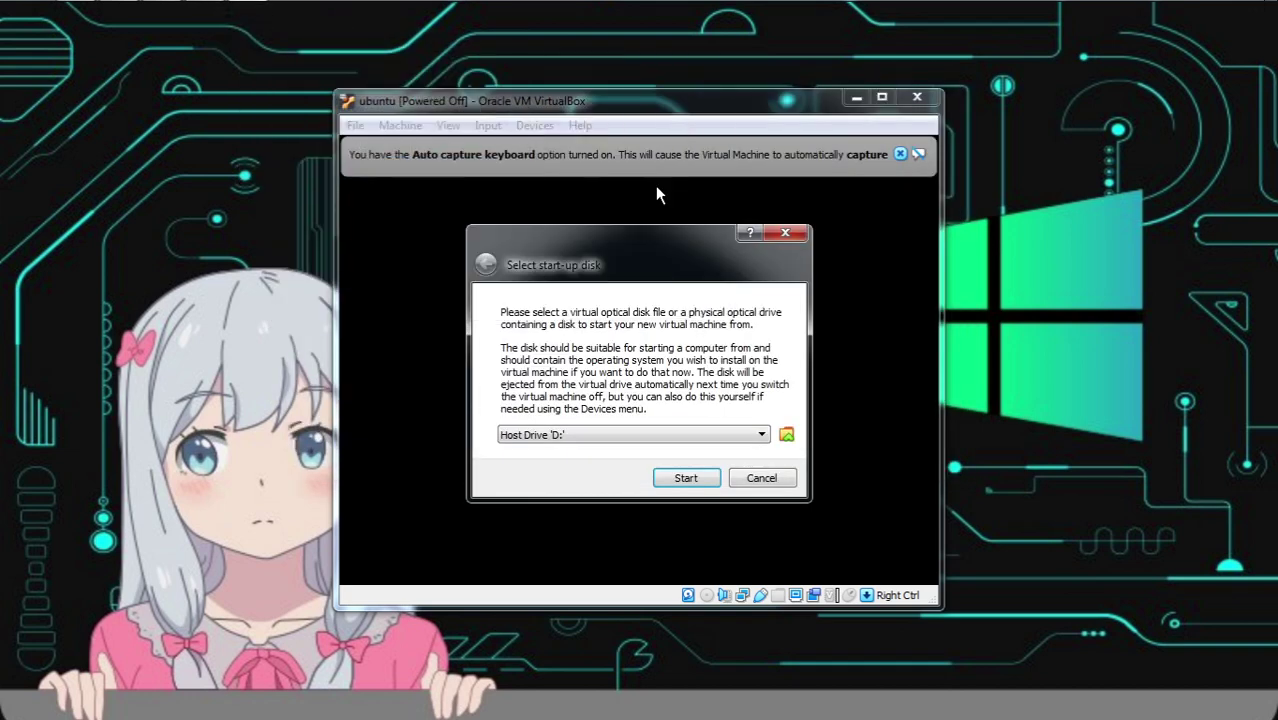
- Add the ubuntu-16.04-server-amd64 disc image from the Downloads > Programs > isoLinux folder to the available optical disks
{"action": "left_click_drag", "start_coordinate": [587, 236], "coordinate": [525, 181]}
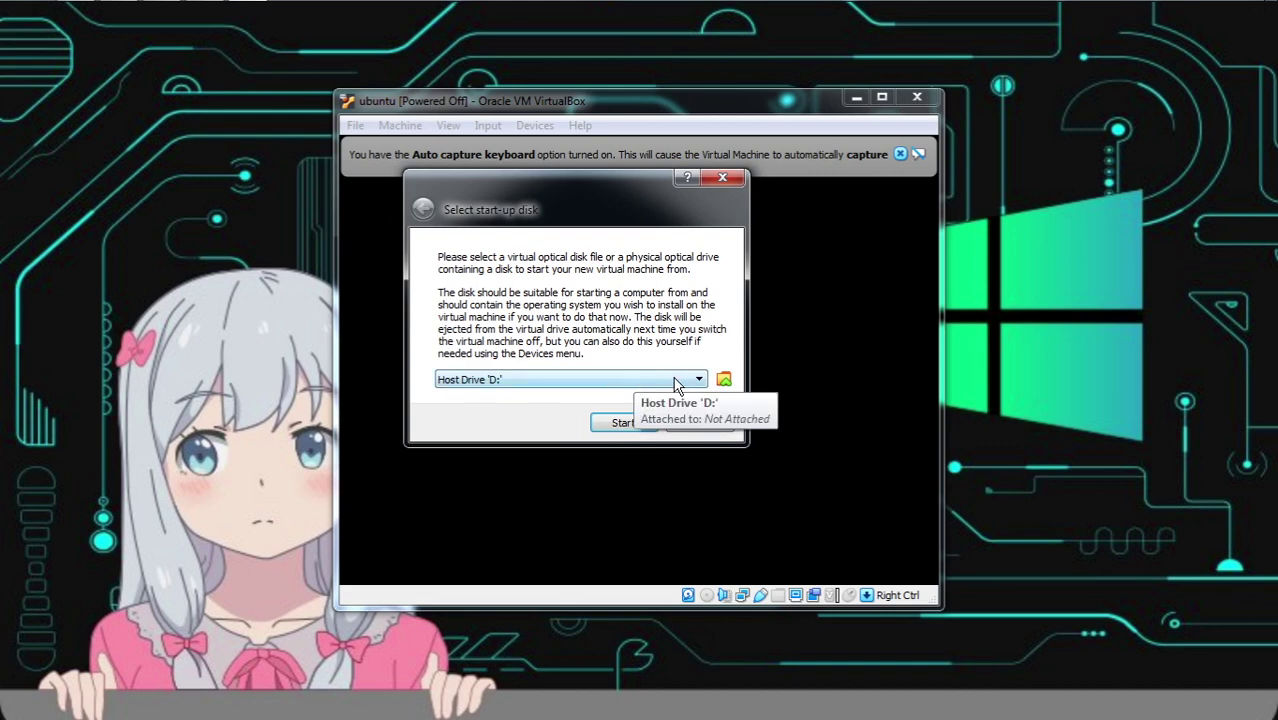
{"action": "left_click", "coordinate": [727, 381]}
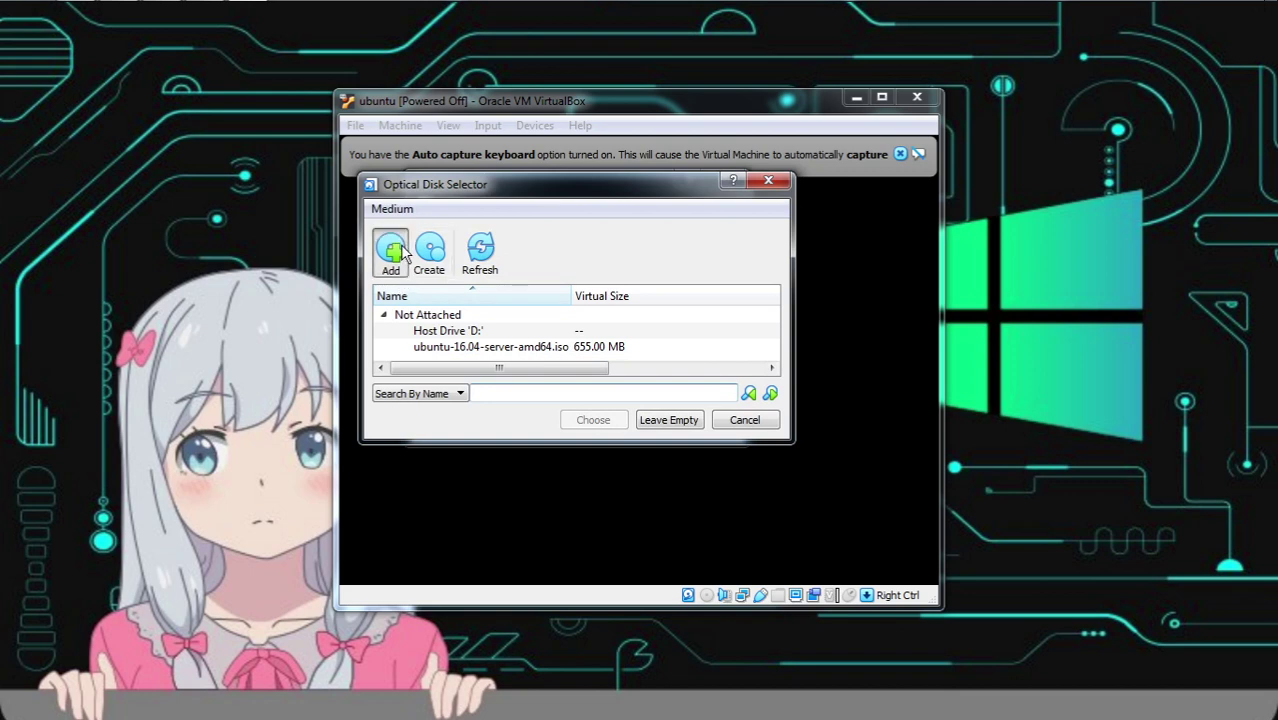
{"action": "left_click", "coordinate": [392, 252]}
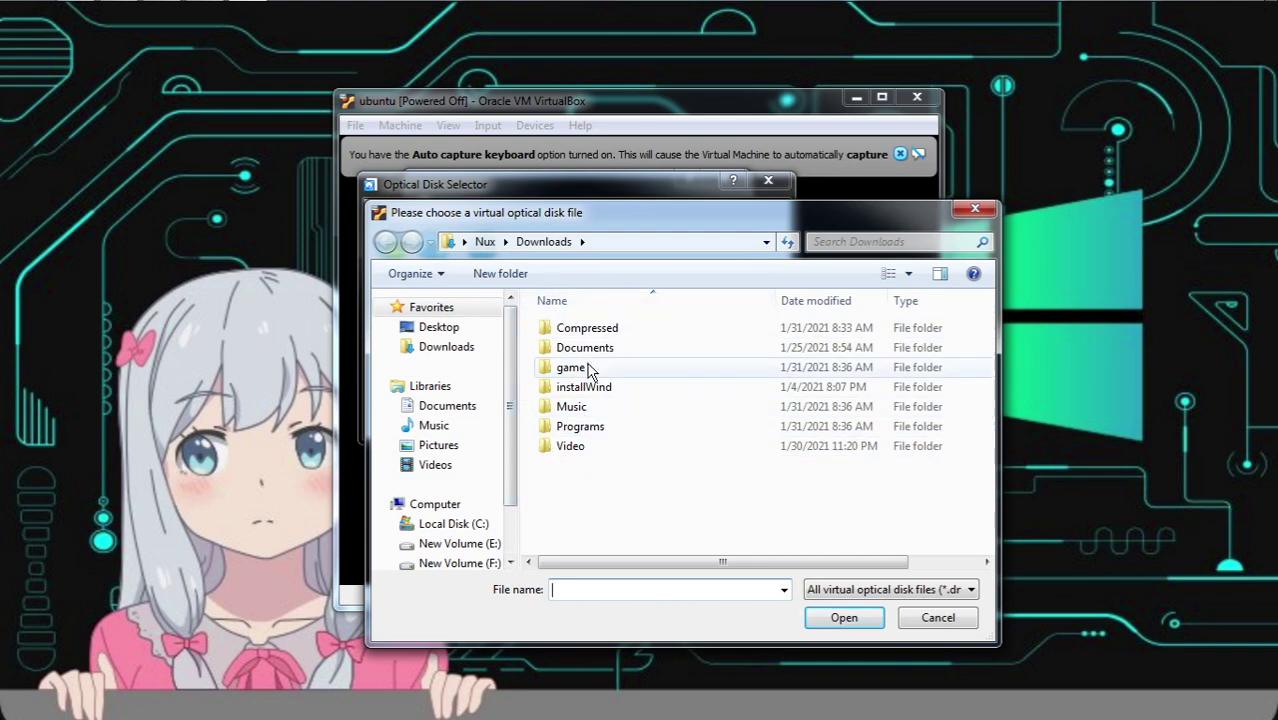
{"action": "double_click", "coordinate": [611, 427]}
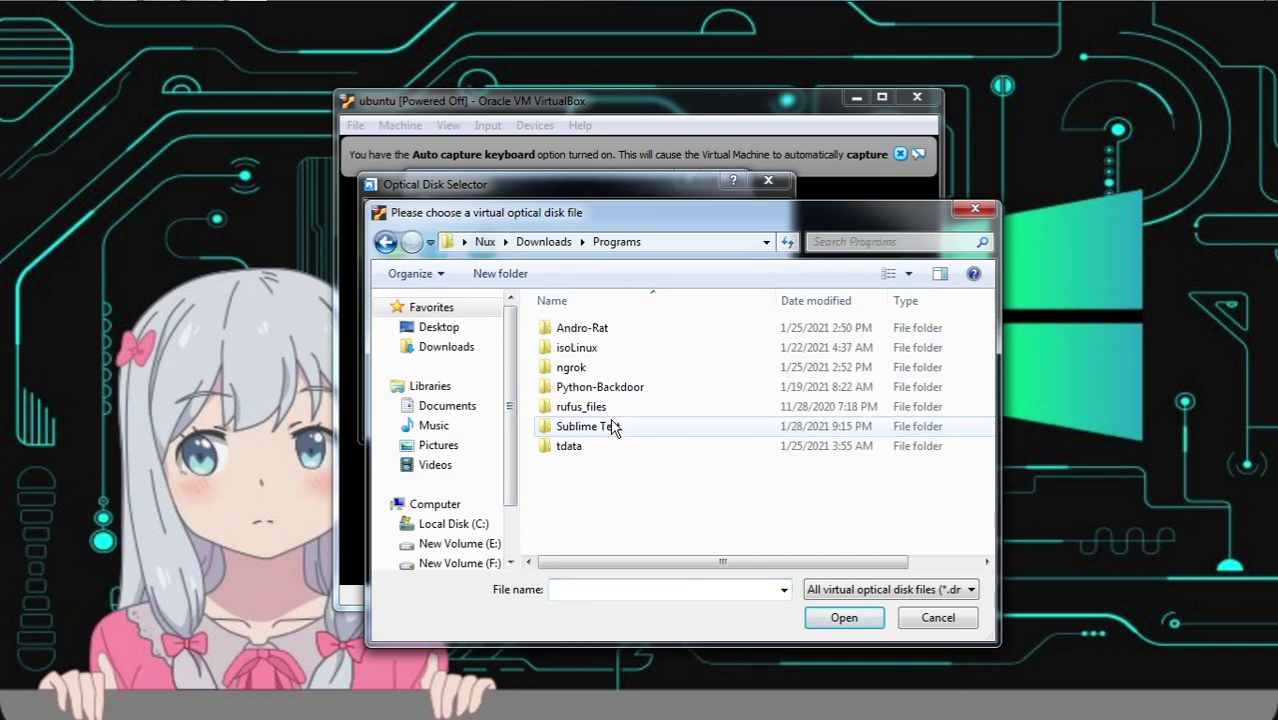
{"action": "double_click", "coordinate": [606, 348]}
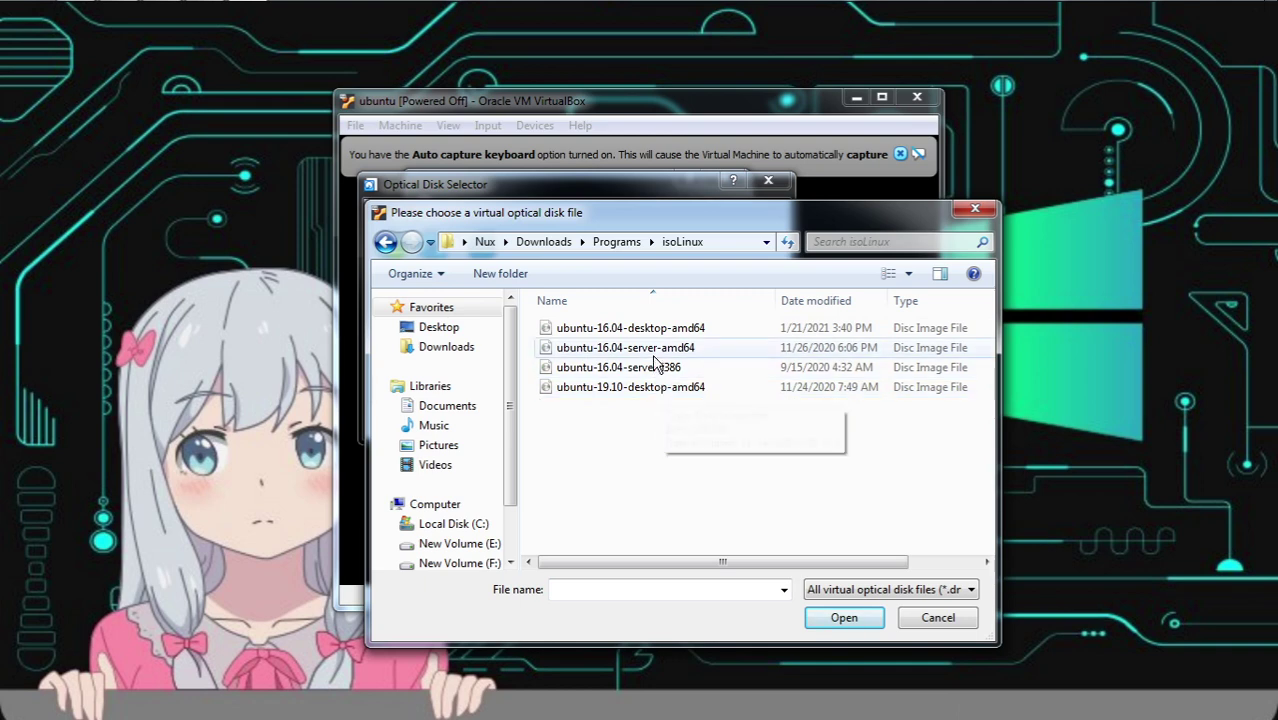
{"action": "left_click", "coordinate": [648, 352]}
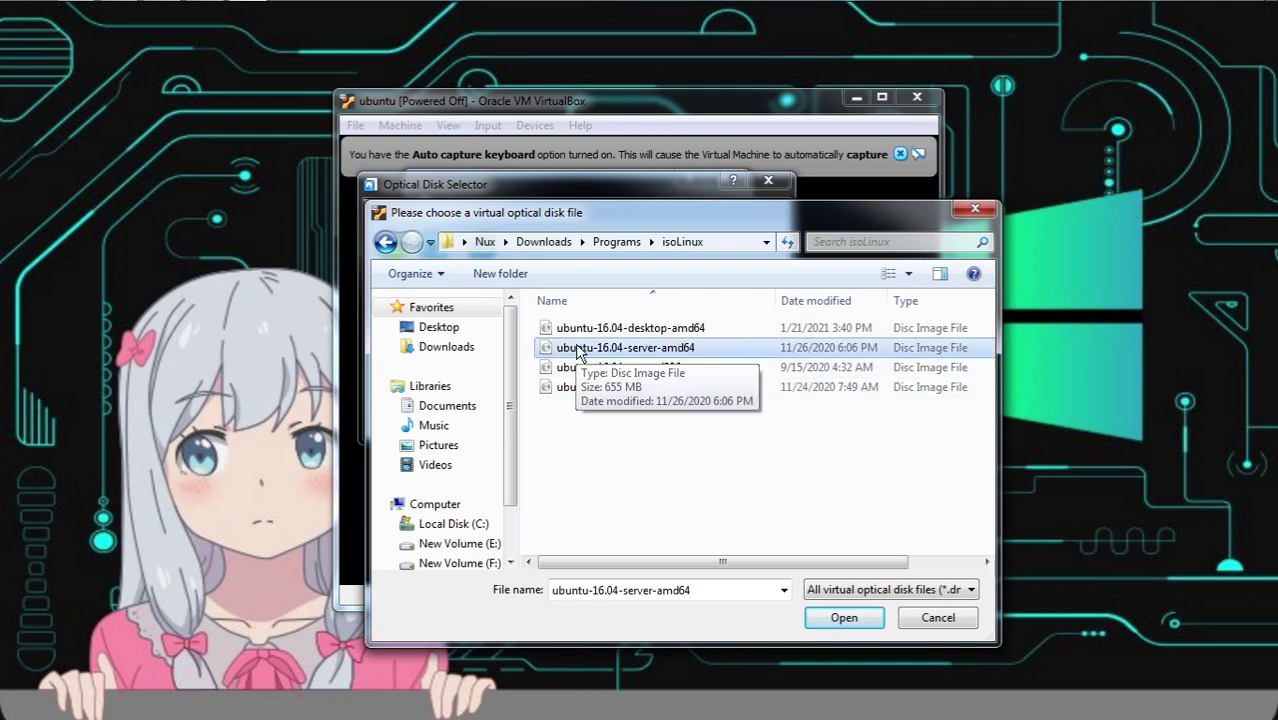
{"action": "left_click", "coordinate": [840, 620]}
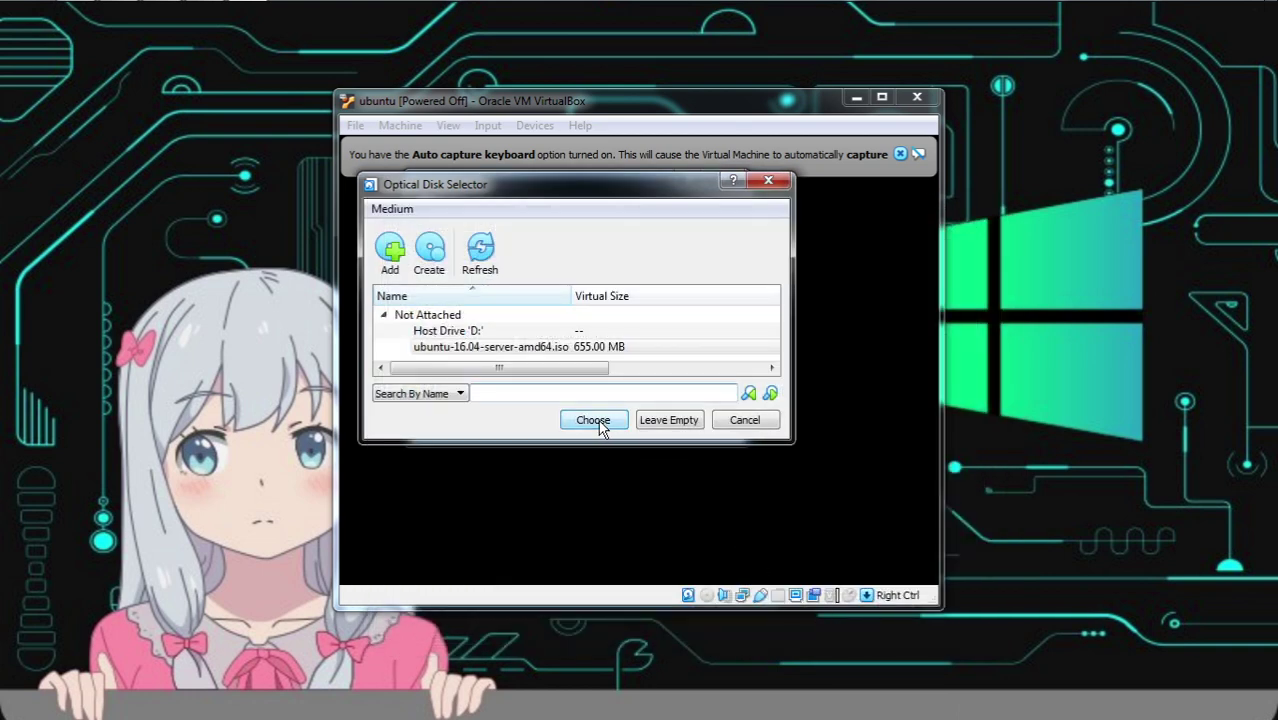
- Start the machine with ubuntu-16.04-server-amd64.iso as its start-up disk and dismiss the keyboard capture notice
{"action": "left_click", "coordinate": [594, 422]}
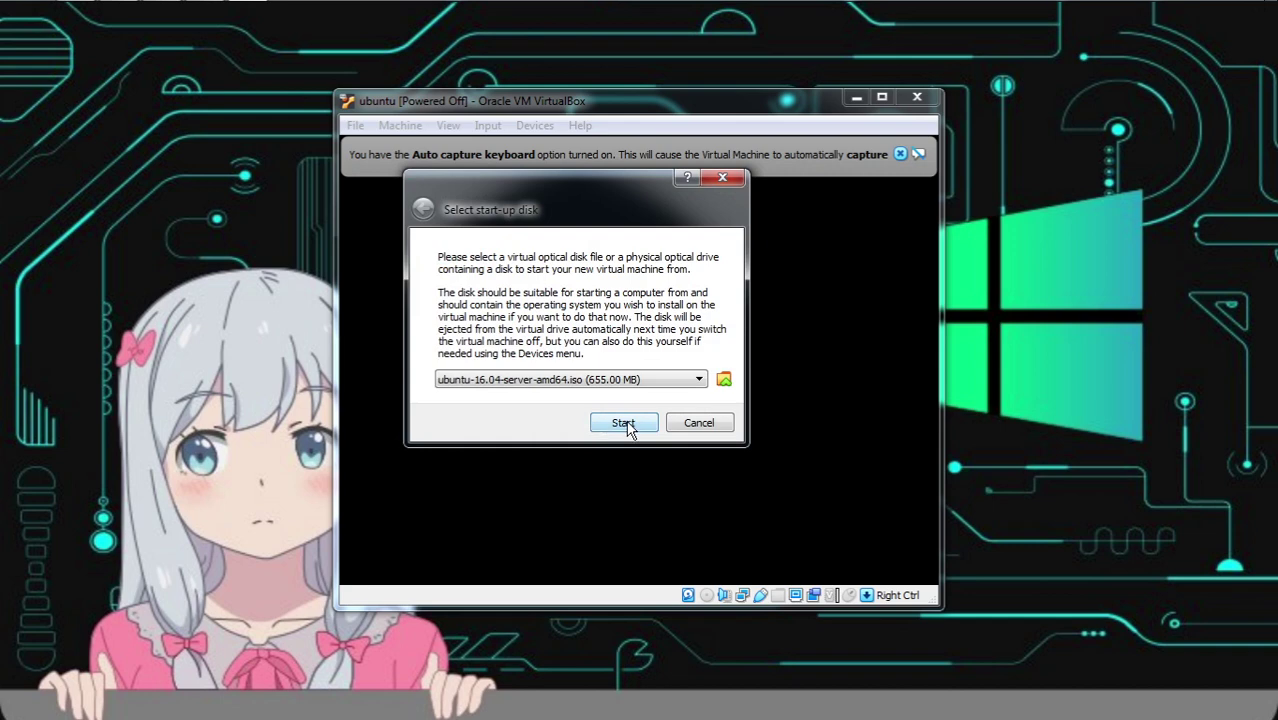
{"action": "left_click", "coordinate": [629, 423]}
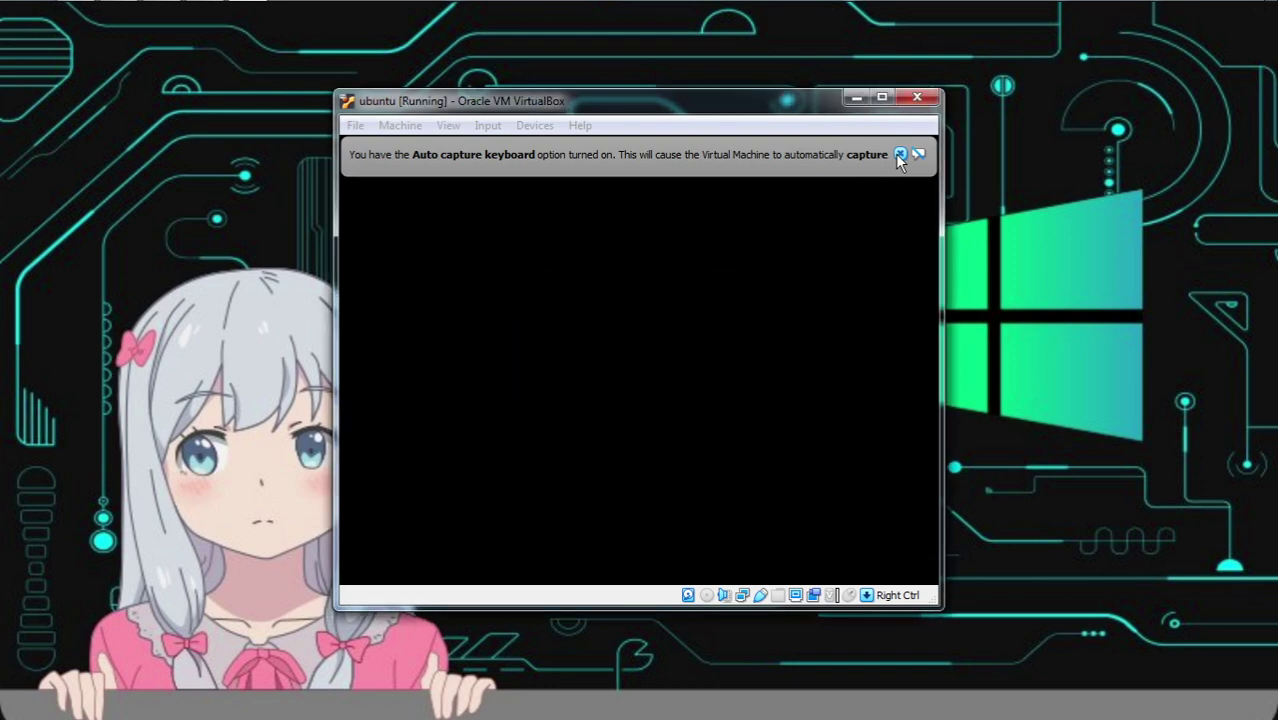
{"action": "left_click", "coordinate": [898, 153]}
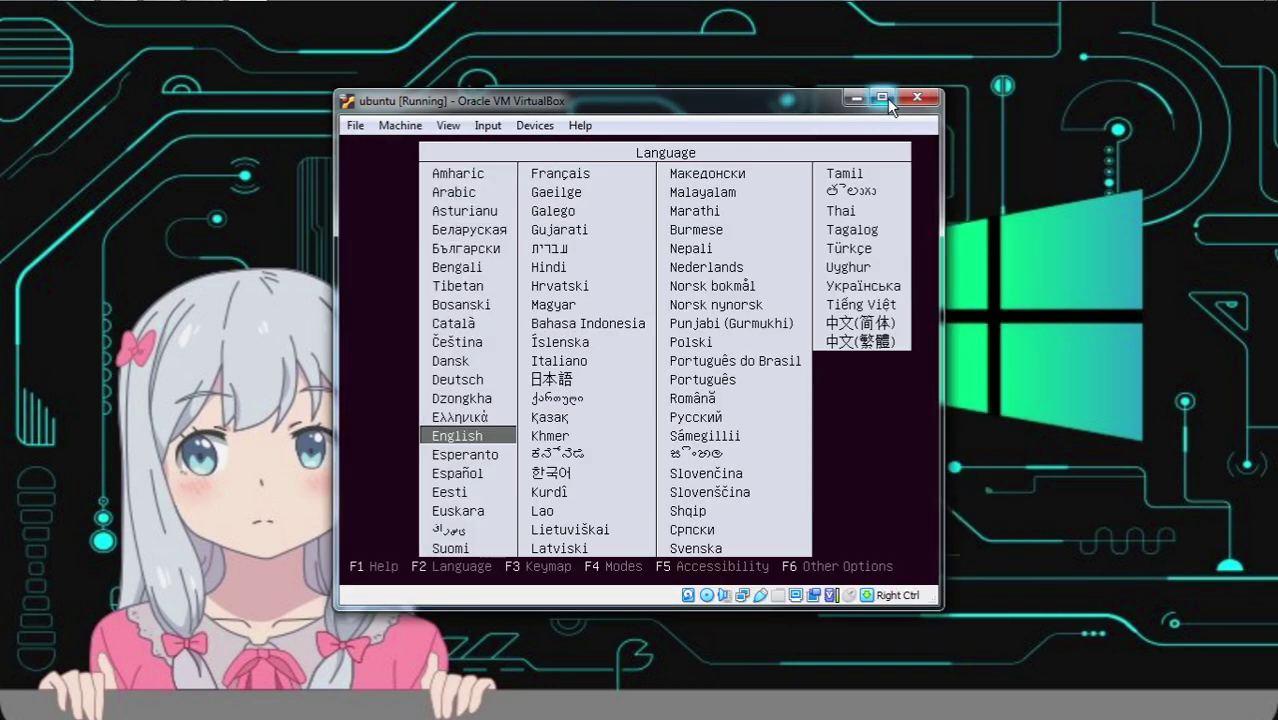
- Switch the running virtual machine to Scaled Mode and maximize its window so the guest display fills the screen
{"action": "double_click", "coordinate": [887, 98]}
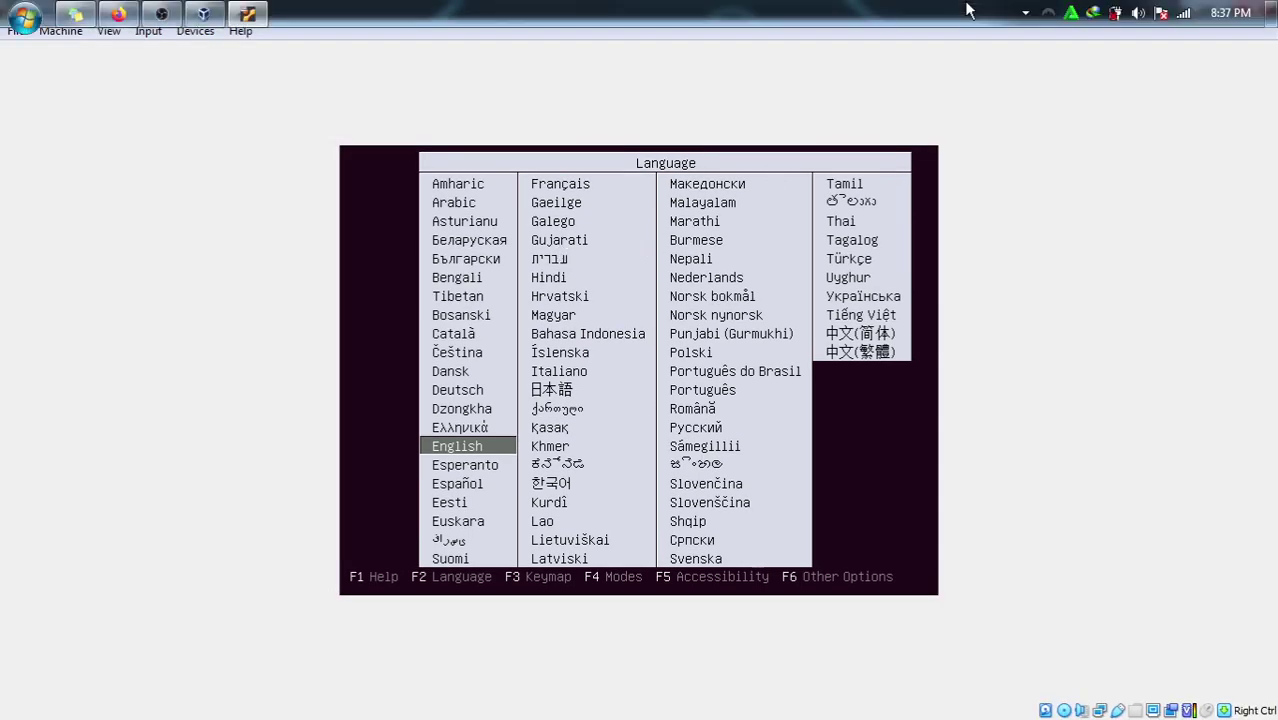
{"action": "left_click_drag", "start_coordinate": [920, 18], "coordinate": [647, 83]}
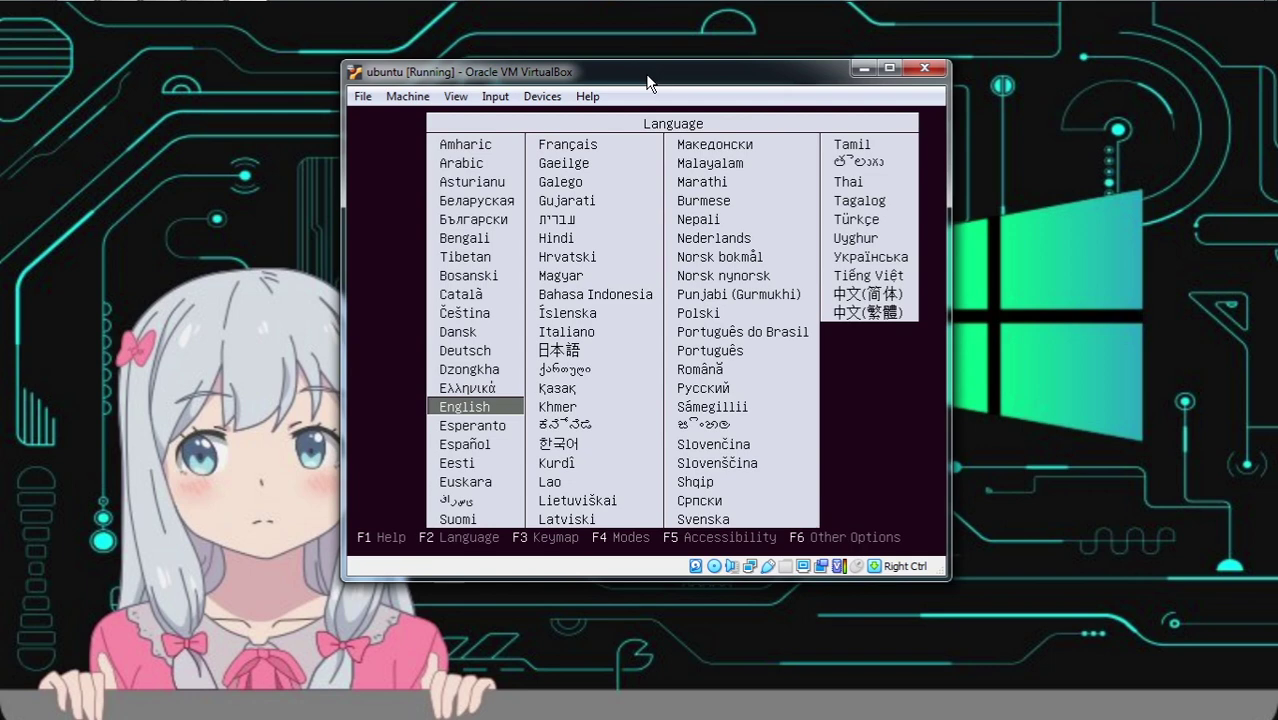
{"action": "left_click", "coordinate": [882, 69]}
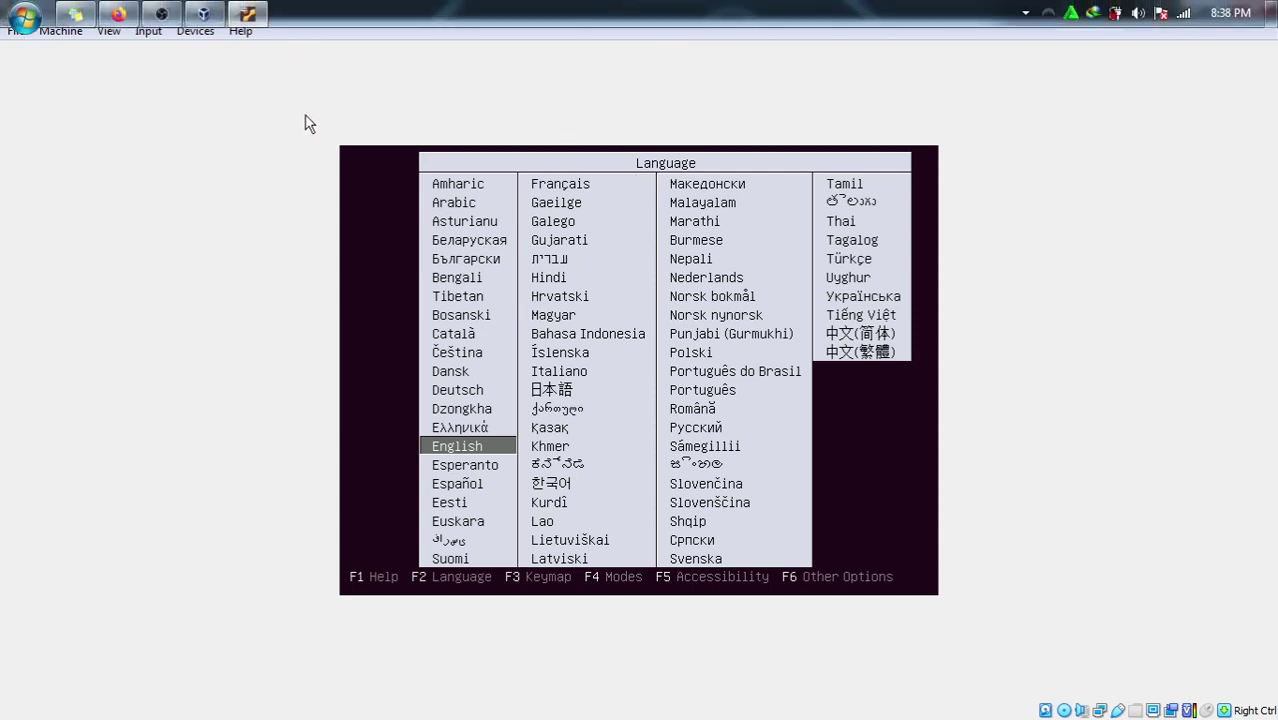
{"action": "left_click", "coordinate": [105, 31]}
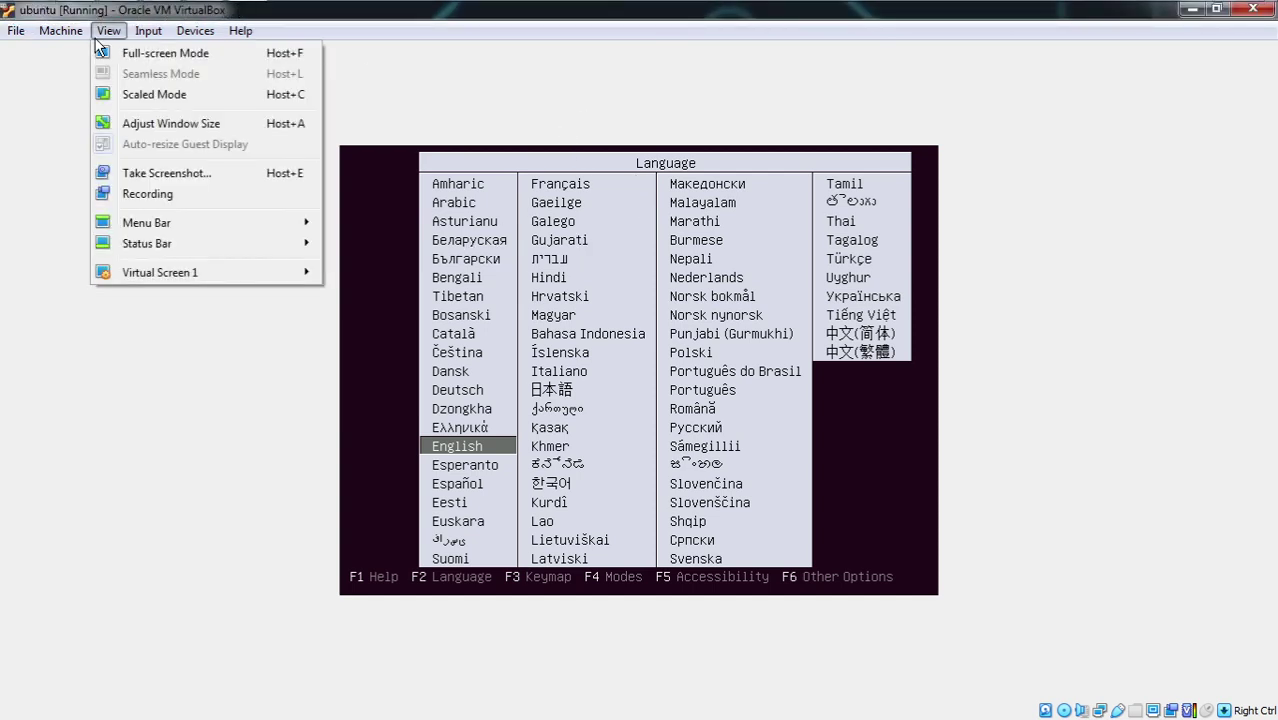
{"action": "left_click", "coordinate": [148, 97]}
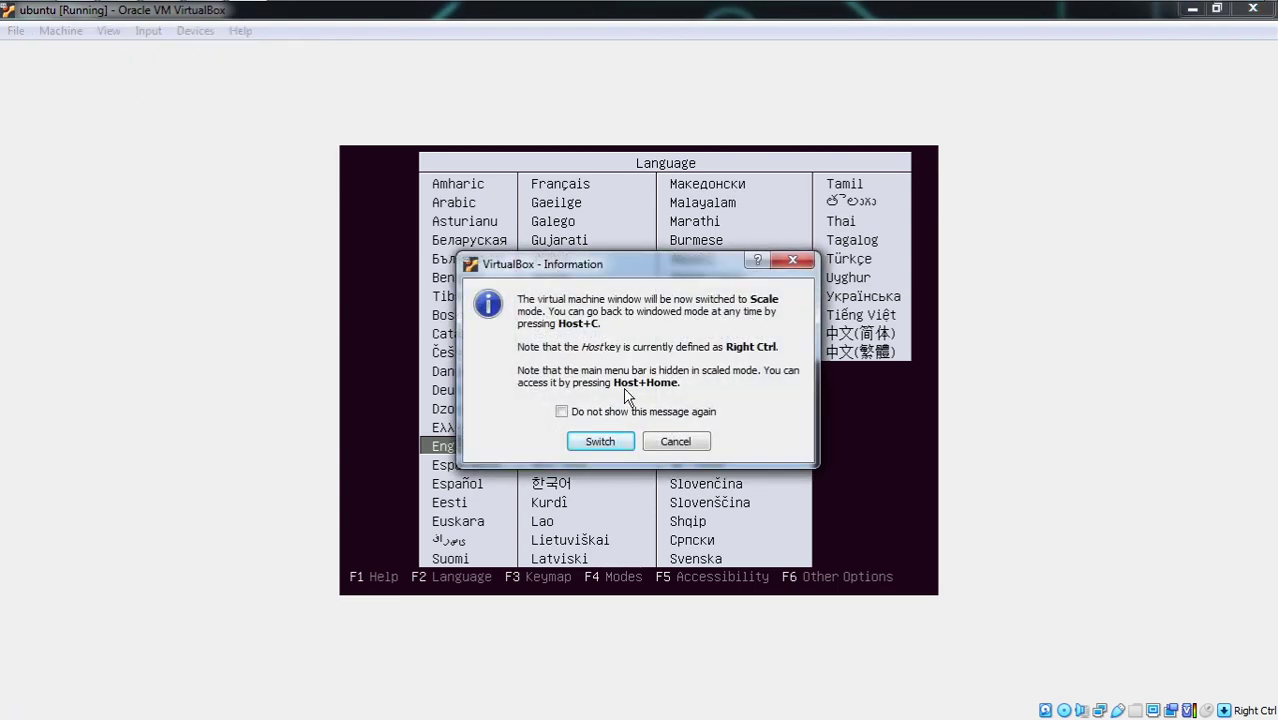
{"action": "left_click", "coordinate": [598, 443]}
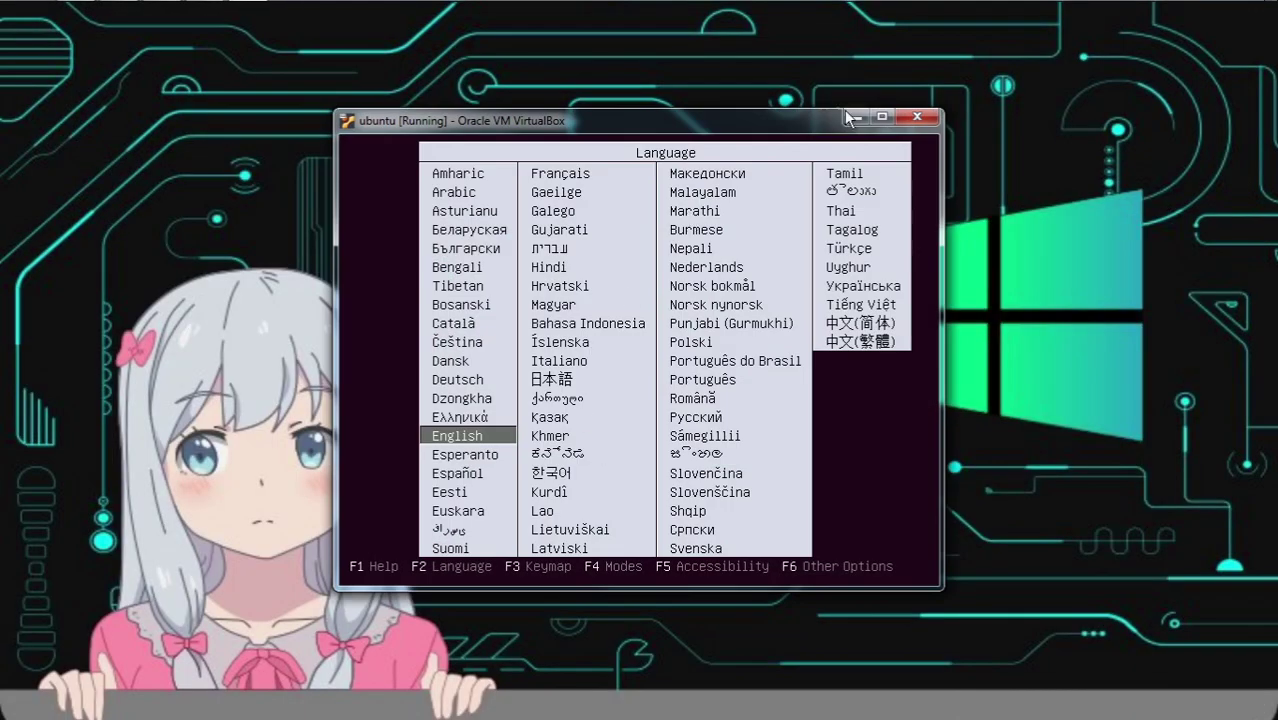
{"action": "left_click", "coordinate": [882, 116]}
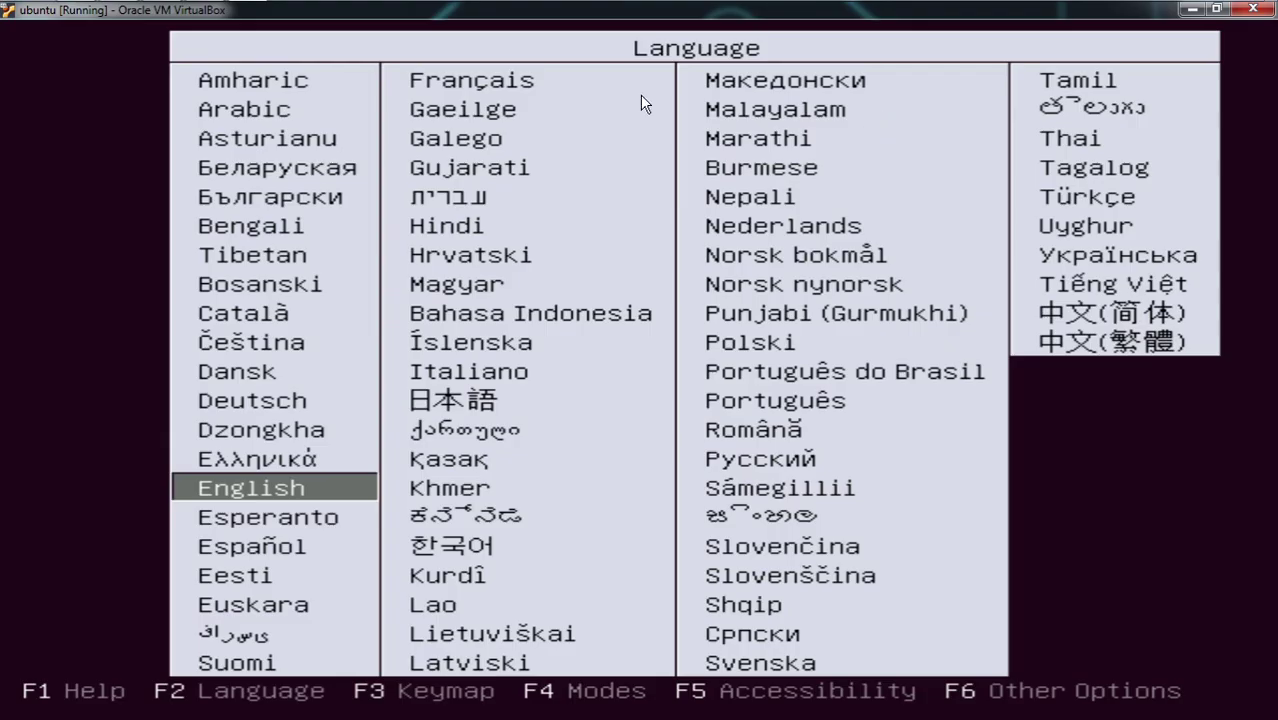
- Let the virtual machine capture the mouse and keyboard, and choose English as the boot menu language
{"action": "left_click", "coordinate": [258, 483]}
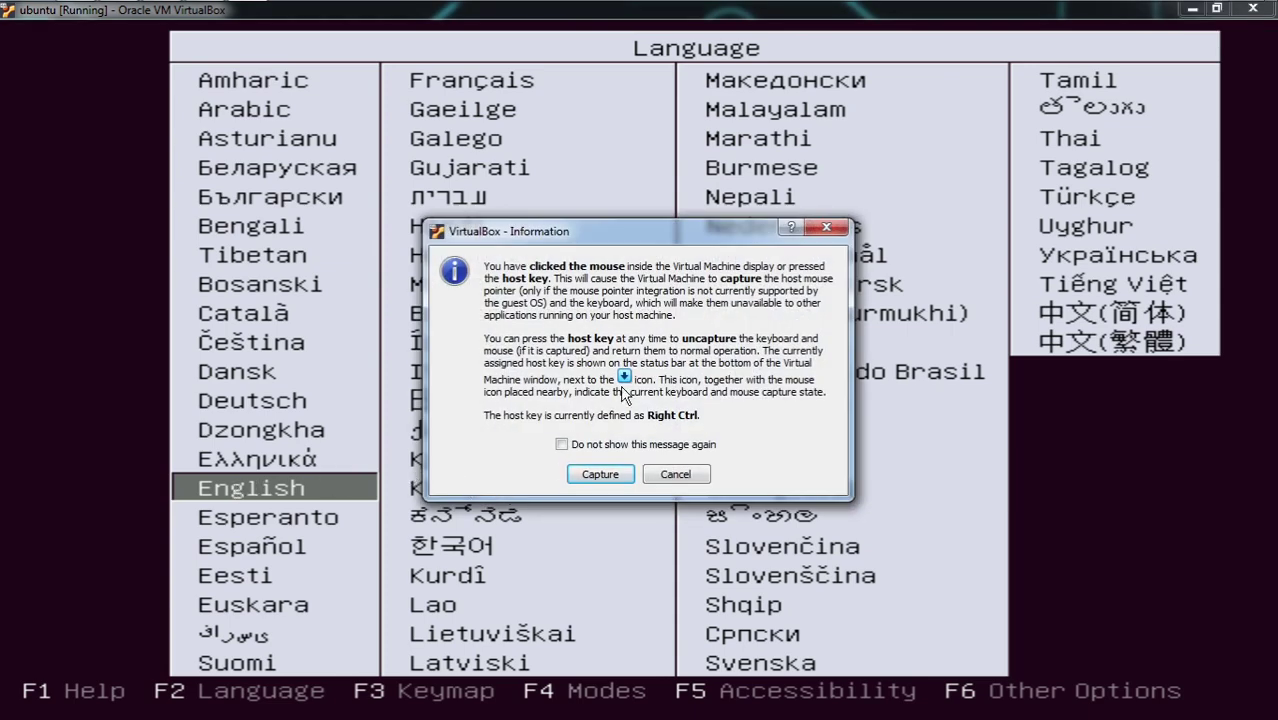
{"action": "left_click", "coordinate": [595, 474]}
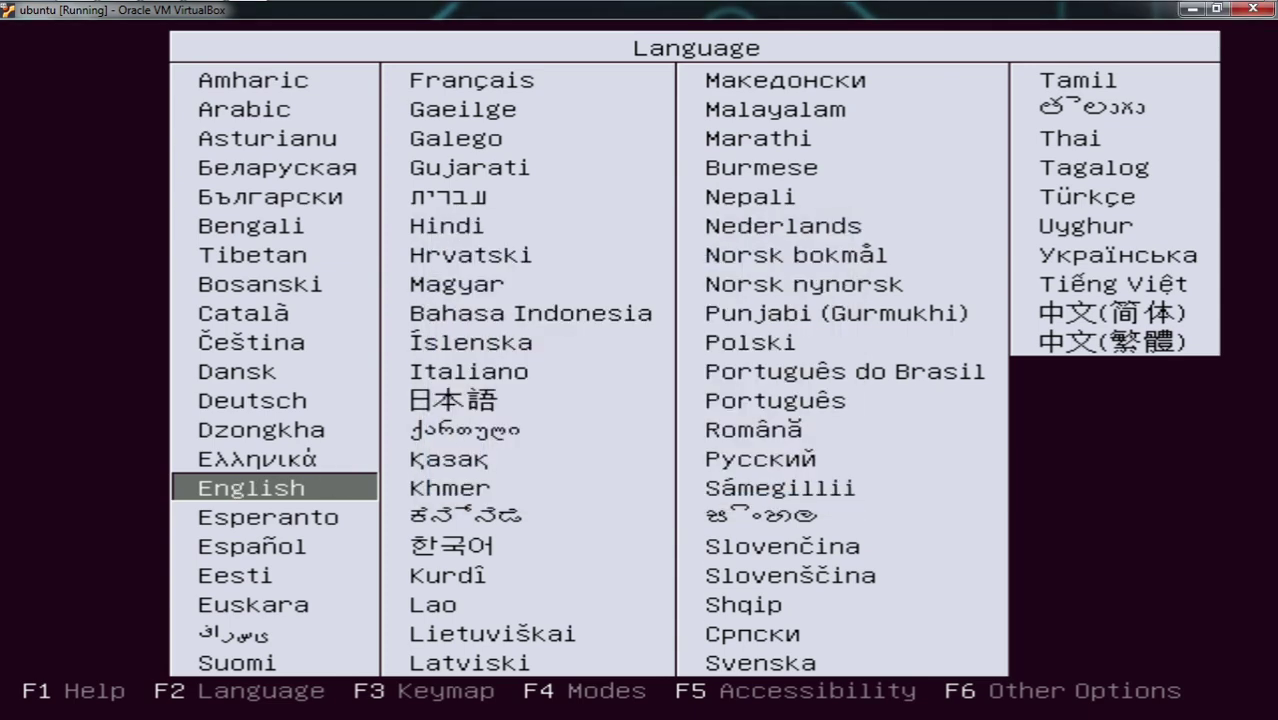
{"action": "key", "text": "Return"}
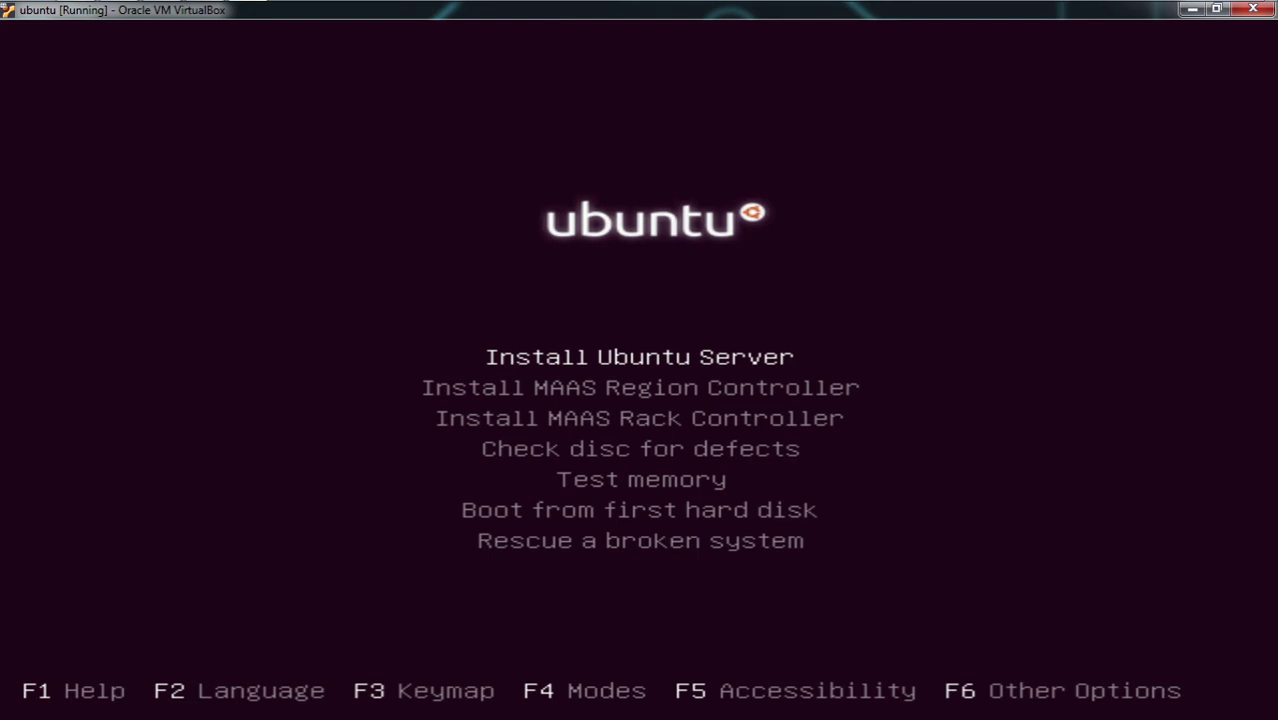
- Launch the Install Ubuntu Server option from the disc's boot menu
{"action": "key", "text": "Down"}
{"action": "key", "text": "Up"}
{"action": "key", "text": "Down"}
{"action": "key", "text": "Up"}
{"action": "key", "text": "Return"}
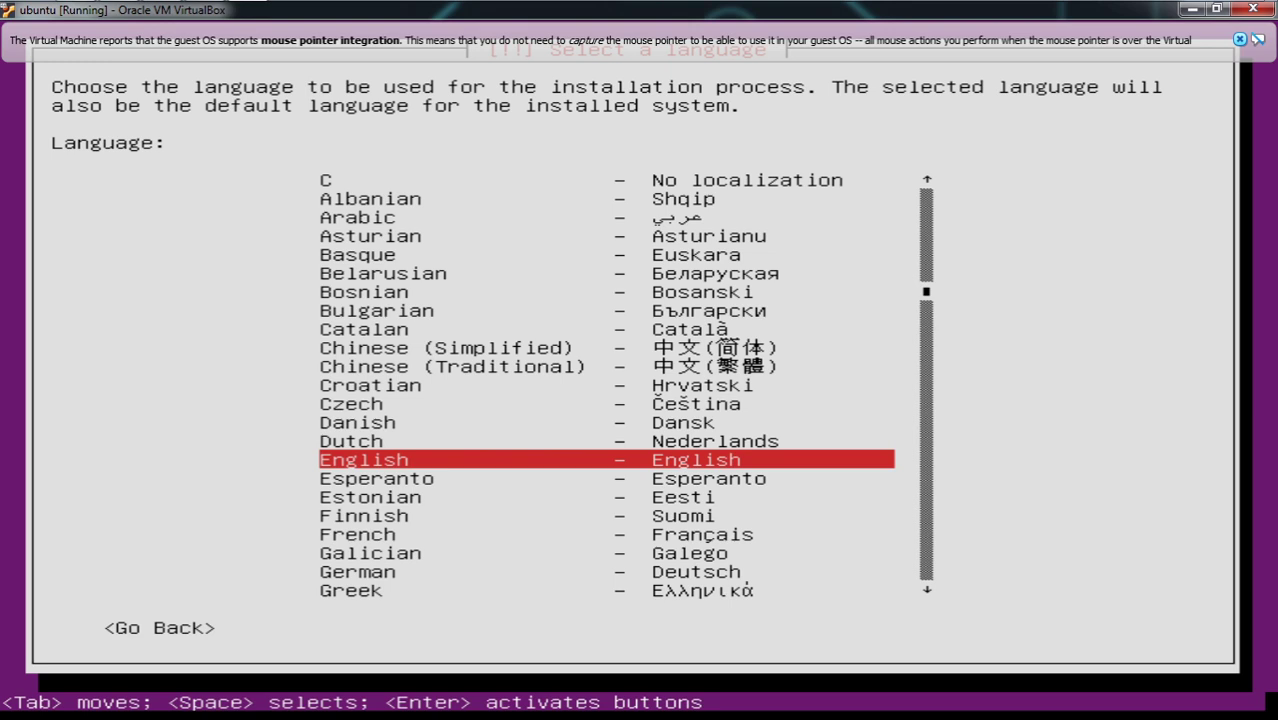
- Set the installation language to English and the location to United States
{"action": "key", "text": "Return"}
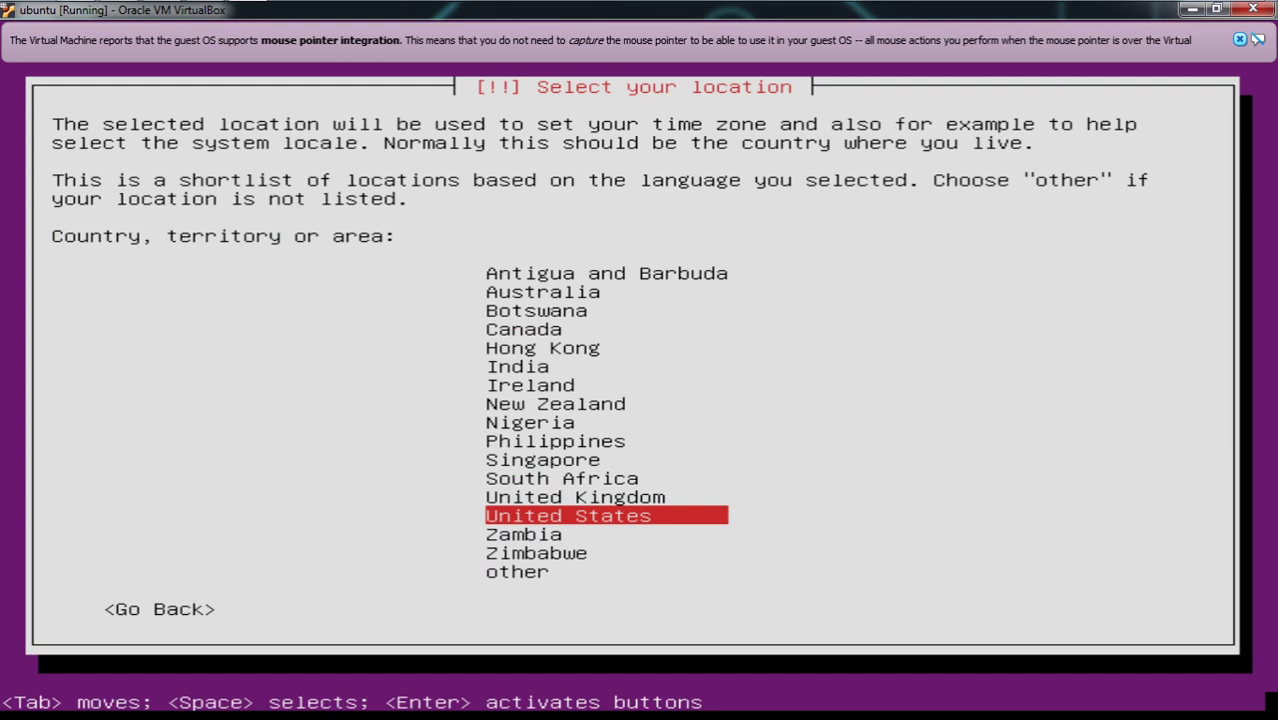
{"action": "key", "text": "Return"}
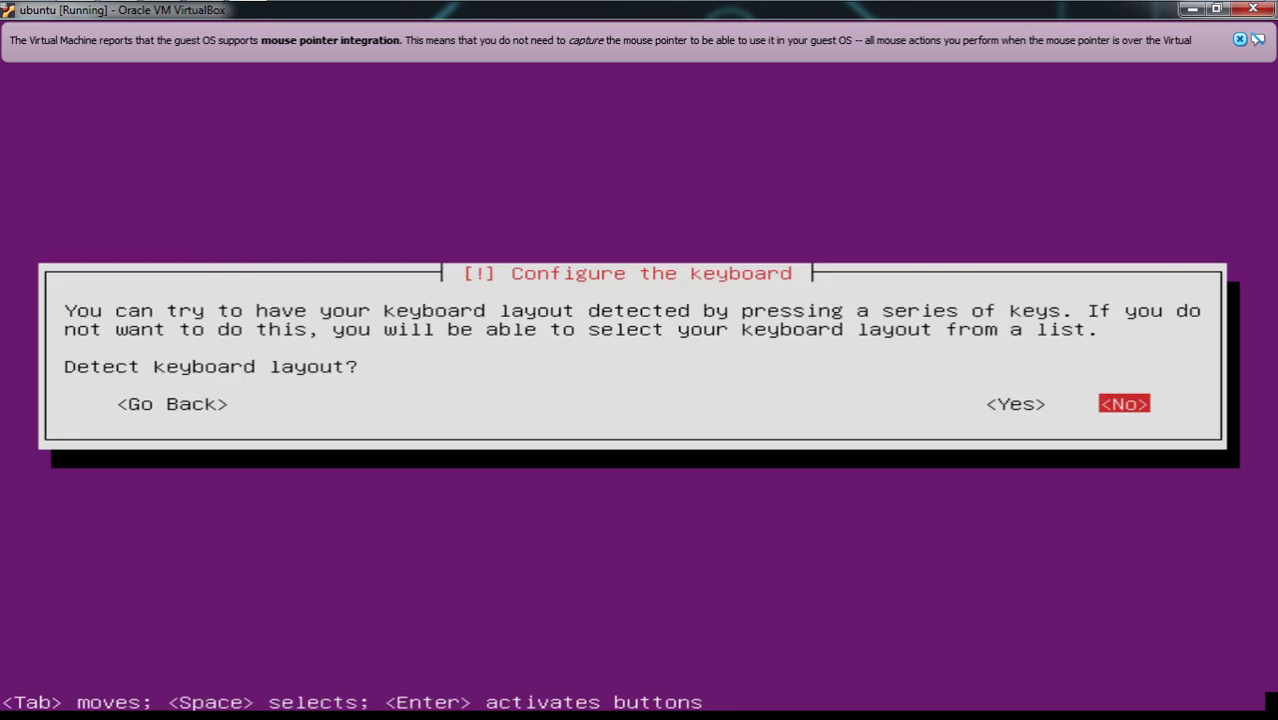